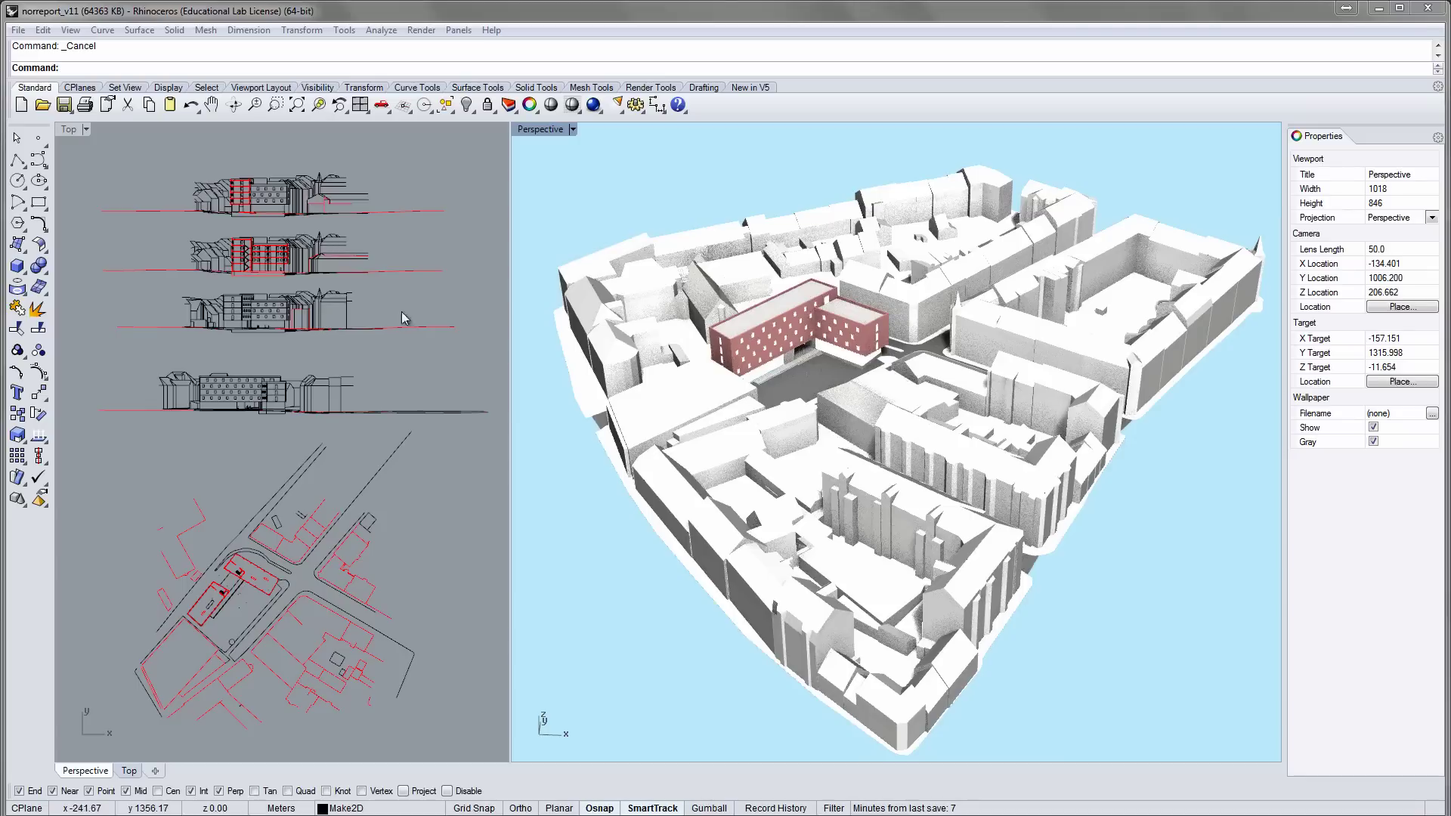
# - Maximize the Top viewport and examine the four stacked section and elevation drawings and the site plan below them
pyautogui.doubleClick(75, 132)
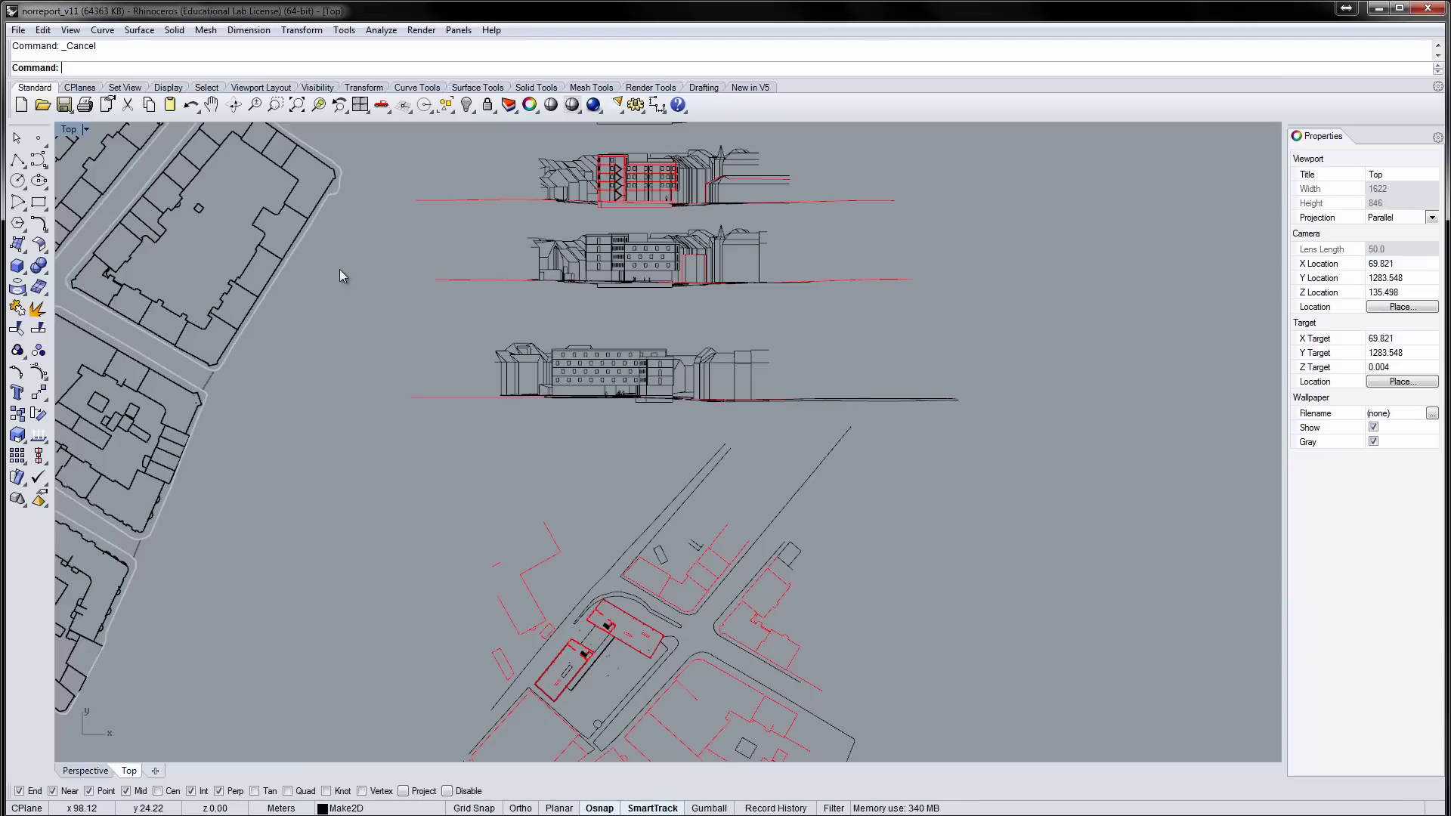
pyautogui.scroll(5, 418, 557)
pyautogui.scroll(3, 697, 371)
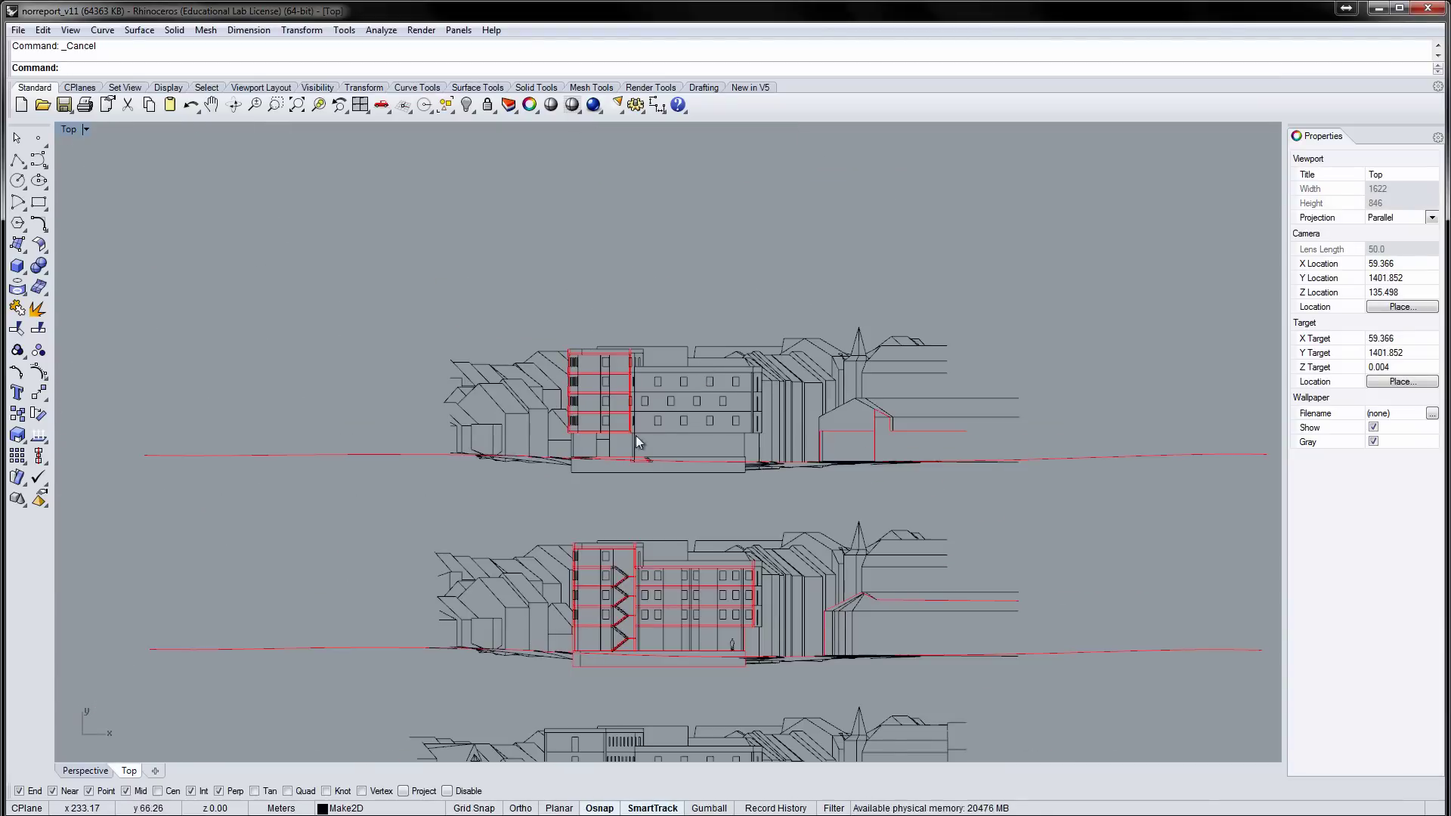
pyautogui.moveTo(715, 636); pyautogui.dragTo(706, 308, button='right')
pyautogui.moveTo(628, 467); pyautogui.dragTo(619, 382, button='right')
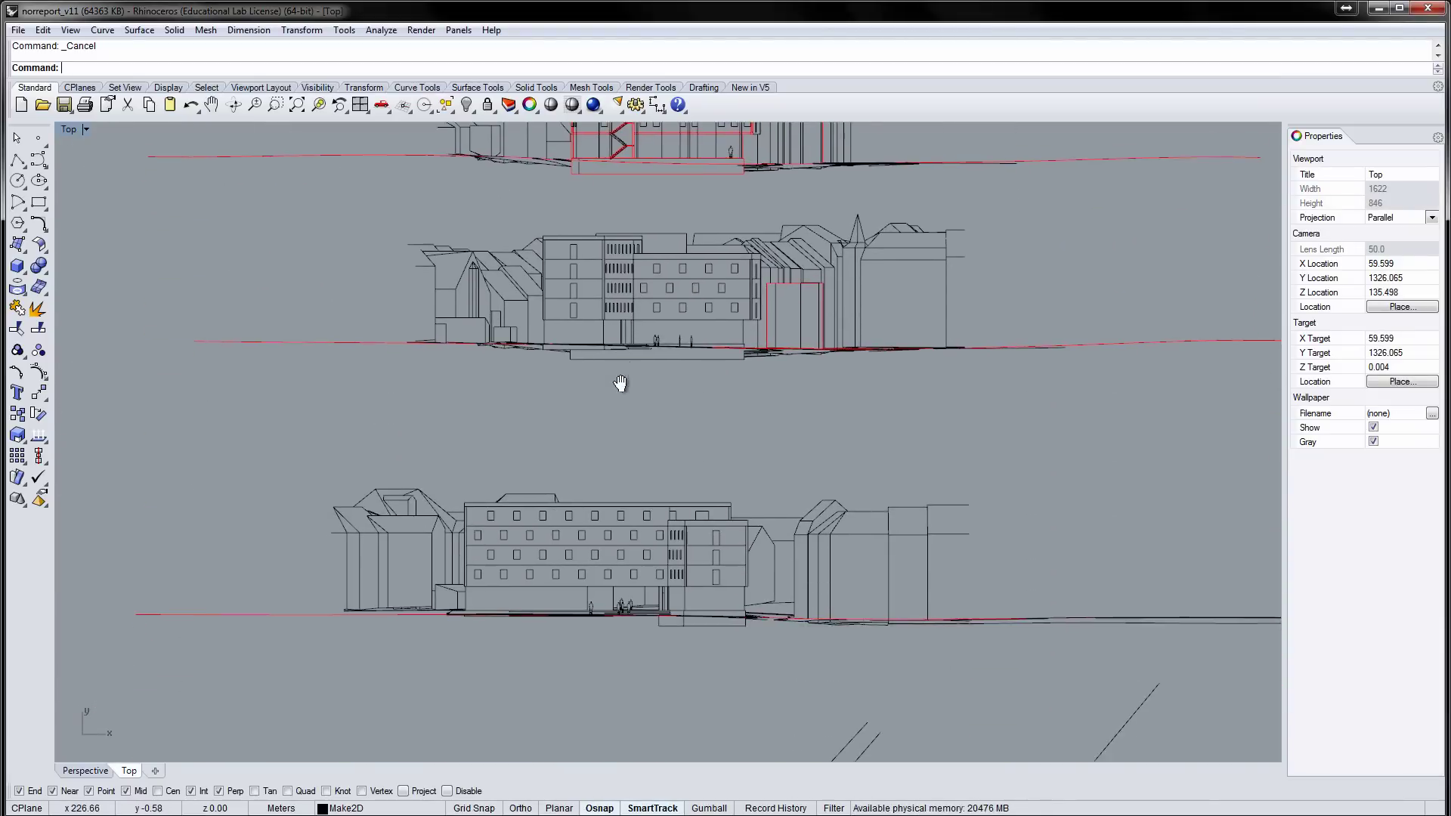
pyautogui.moveTo(729, 564); pyautogui.dragTo(694, 136, button='right')
pyautogui.moveTo(619, 454); pyautogui.dragTo(628, 130, button='right')
pyautogui.moveTo(626, 412); pyautogui.dragTo(624, 327, button='right')
pyautogui.scroll(-5, 624, 333)
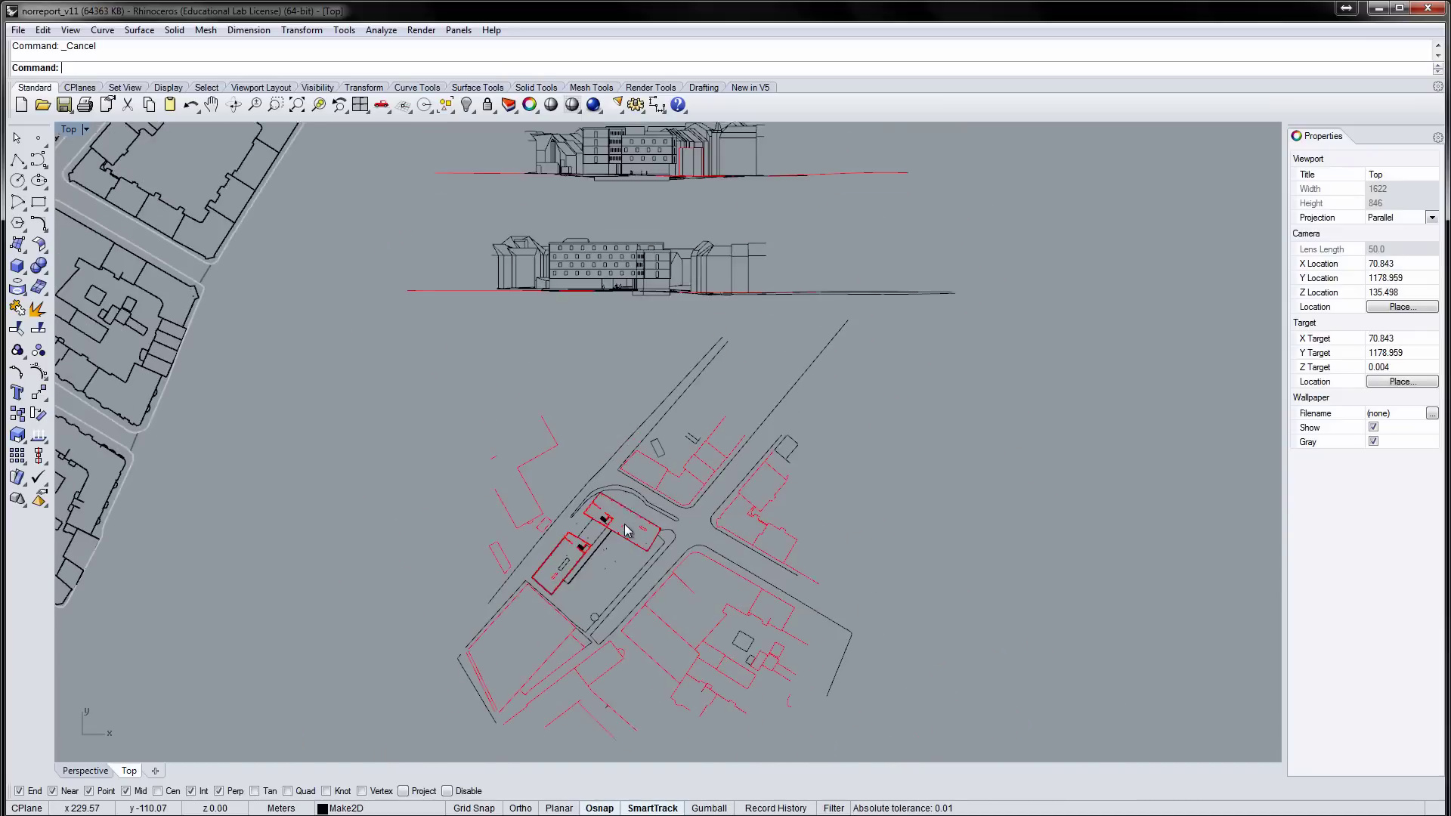
pyautogui.moveTo(618, 384)
pyautogui.mouseDown(button='right')
pyautogui.moveTo(614, 446)
pyautogui.moveTo(609, 395)
pyautogui.mouseUp(button='right')
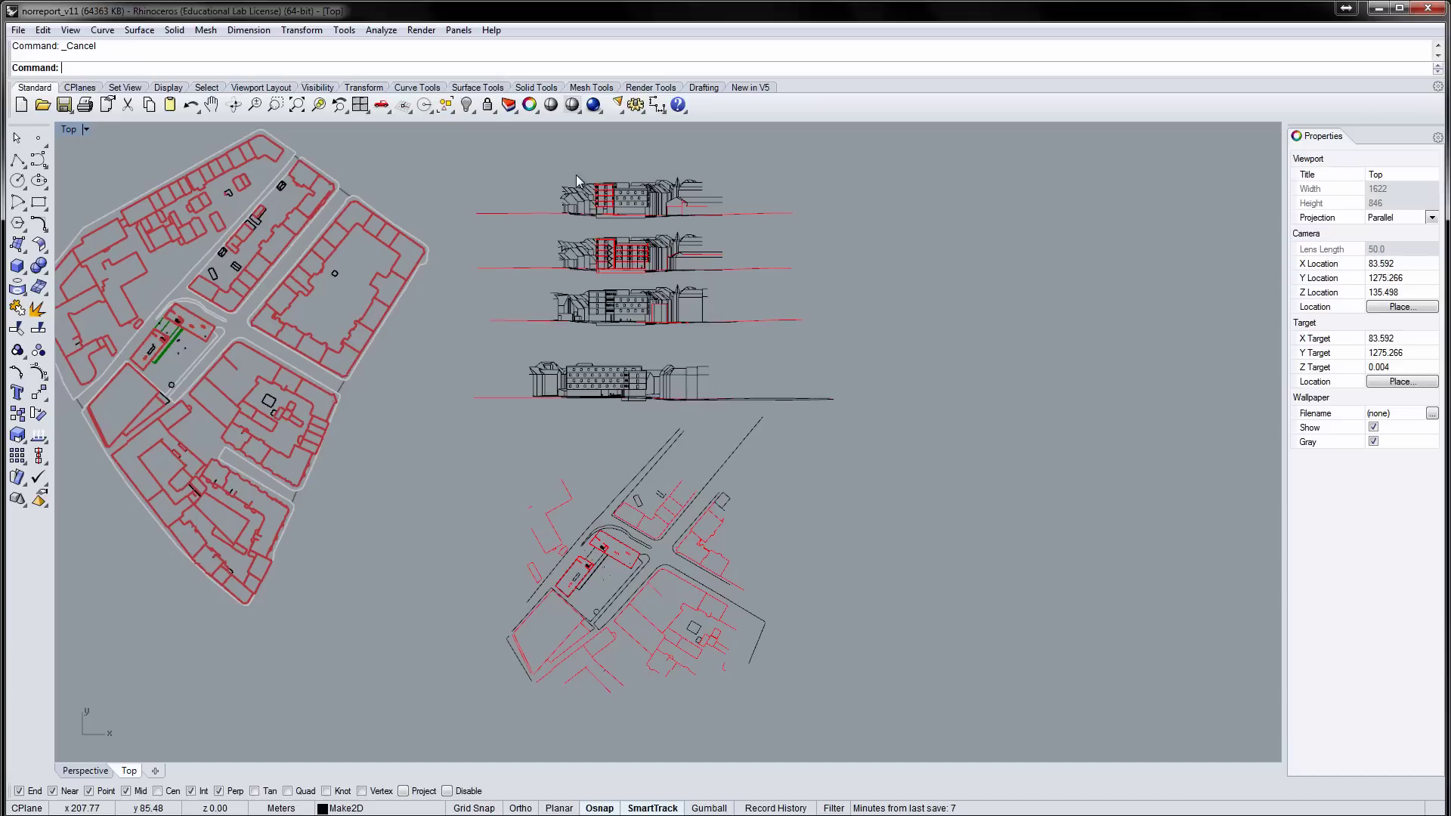
# - Draw a vertical guide polyline from the right roof edge of the main building in the uppermost section down past the third drawing
pyautogui.click(16, 159)
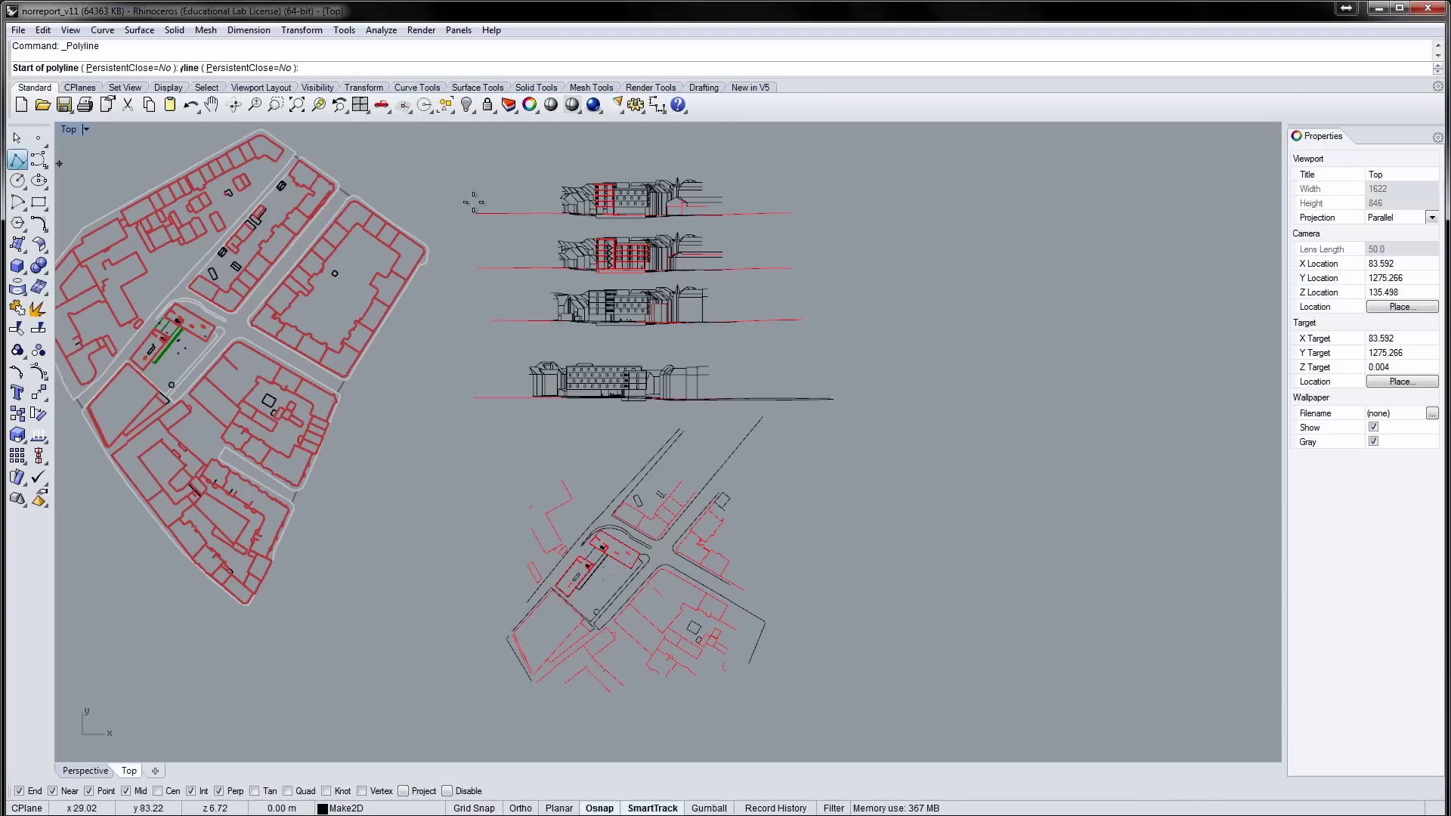
pyautogui.scroll(10, 643, 182)
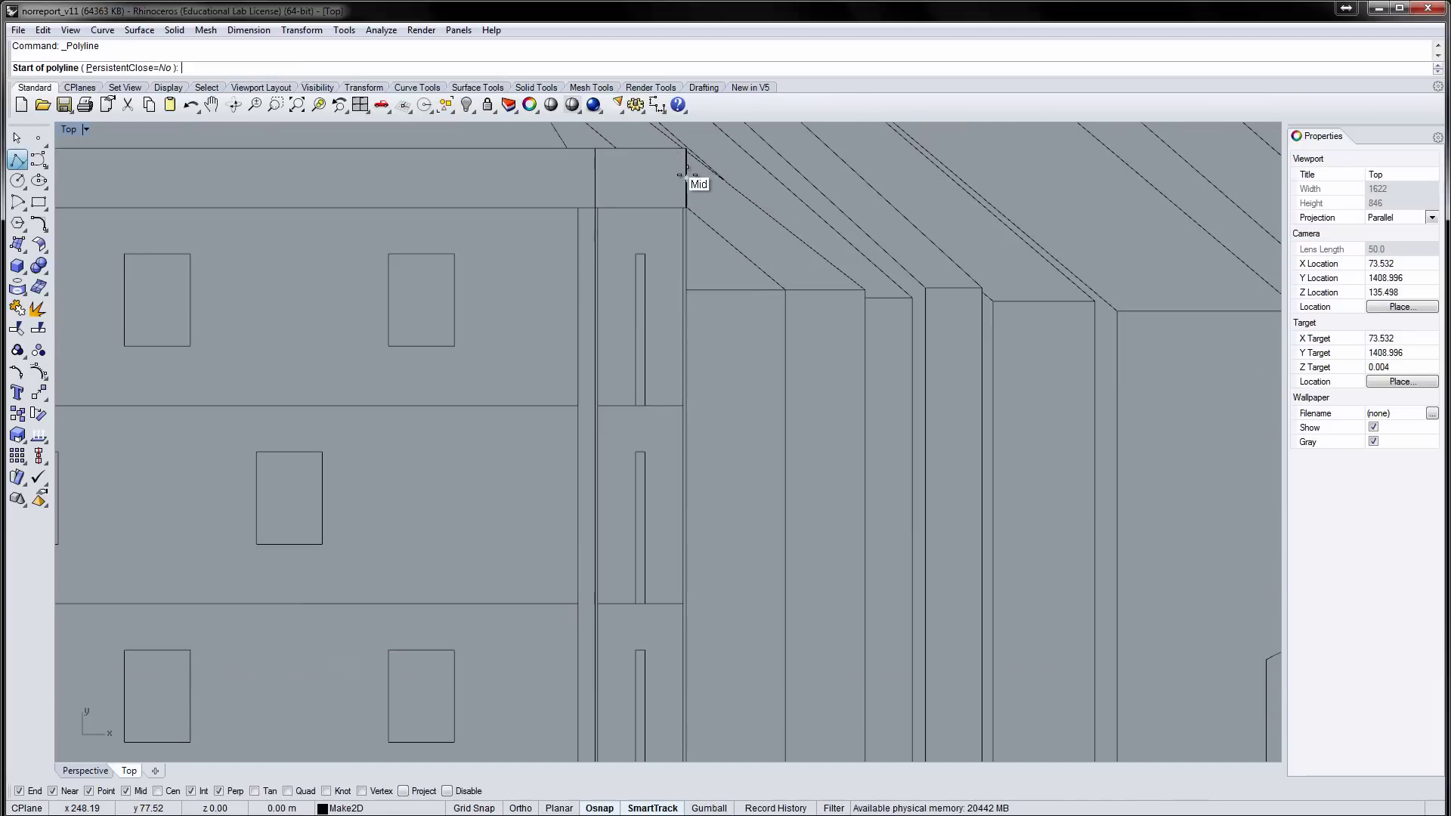
pyautogui.click(686, 178)
pyautogui.scroll(-8, 684, 249)
pyautogui.scroll(-8, 675, 317)
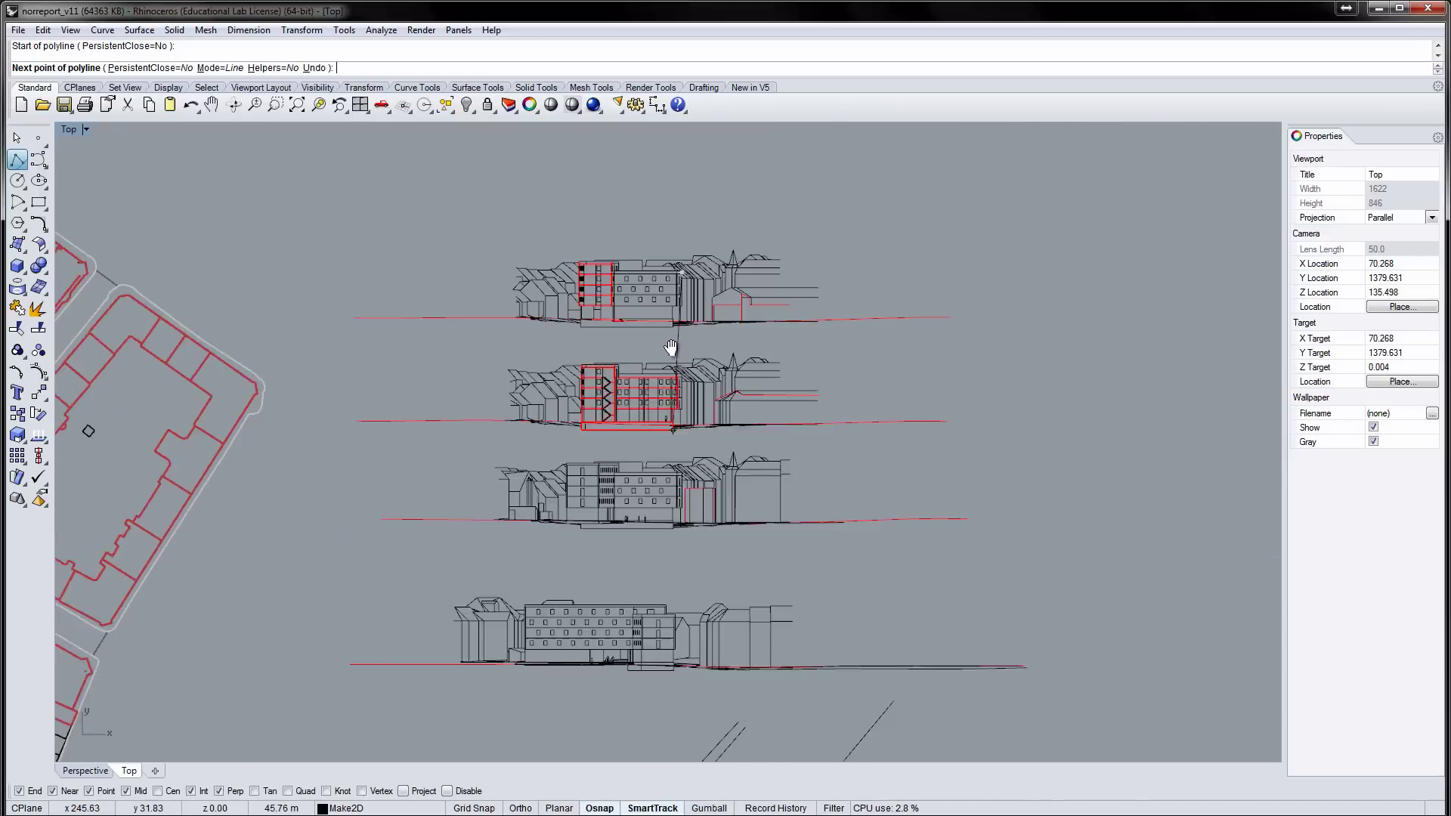
pyautogui.click(689, 499)
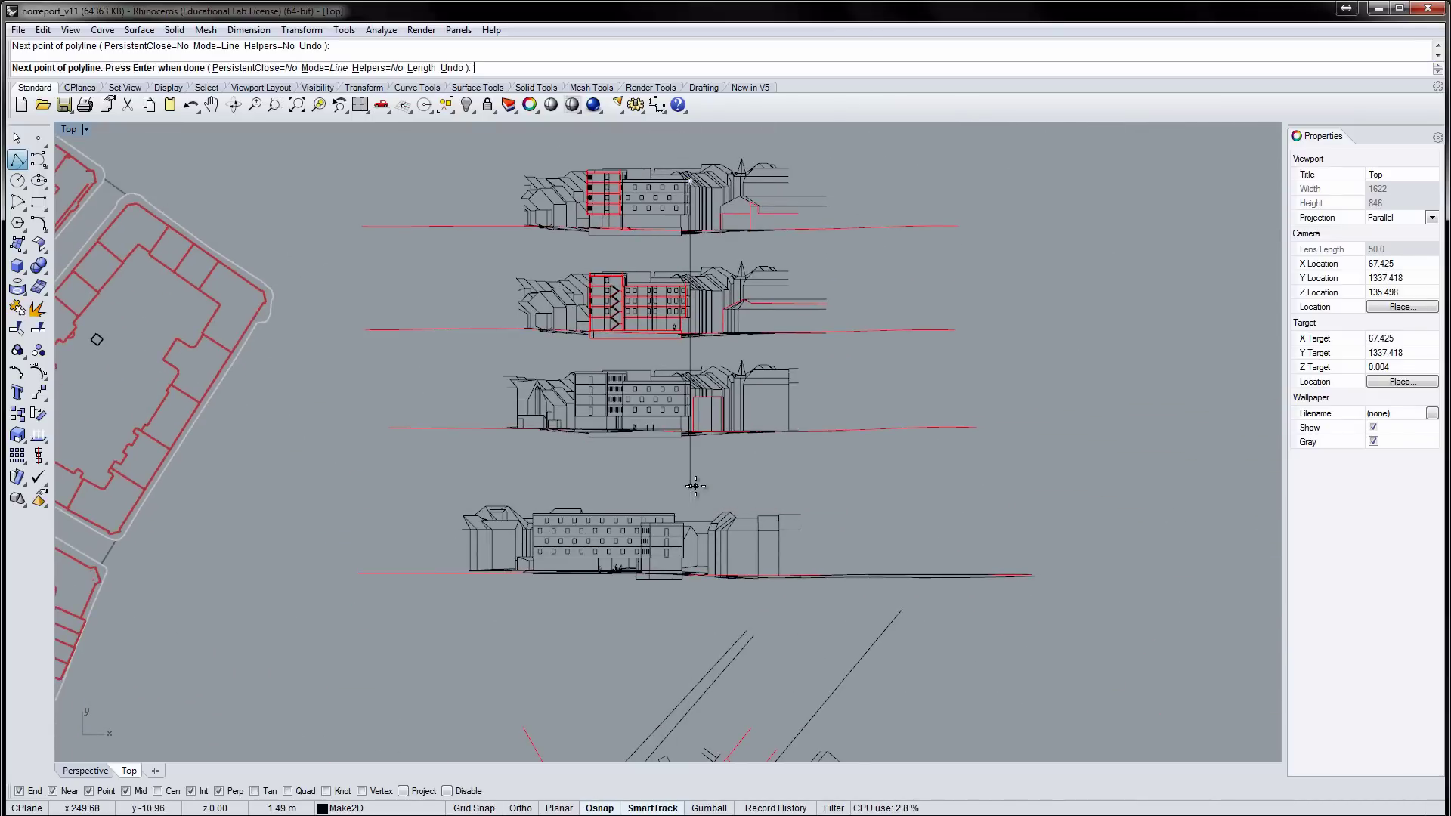
pyautogui.press('Return')
# - Move the third drawing, without the guide line, about 0.05 m so its building's right roof corner snaps onto the guide
pyautogui.scroll(8, 692, 397)
pyautogui.scroll(-10, 637, 197)
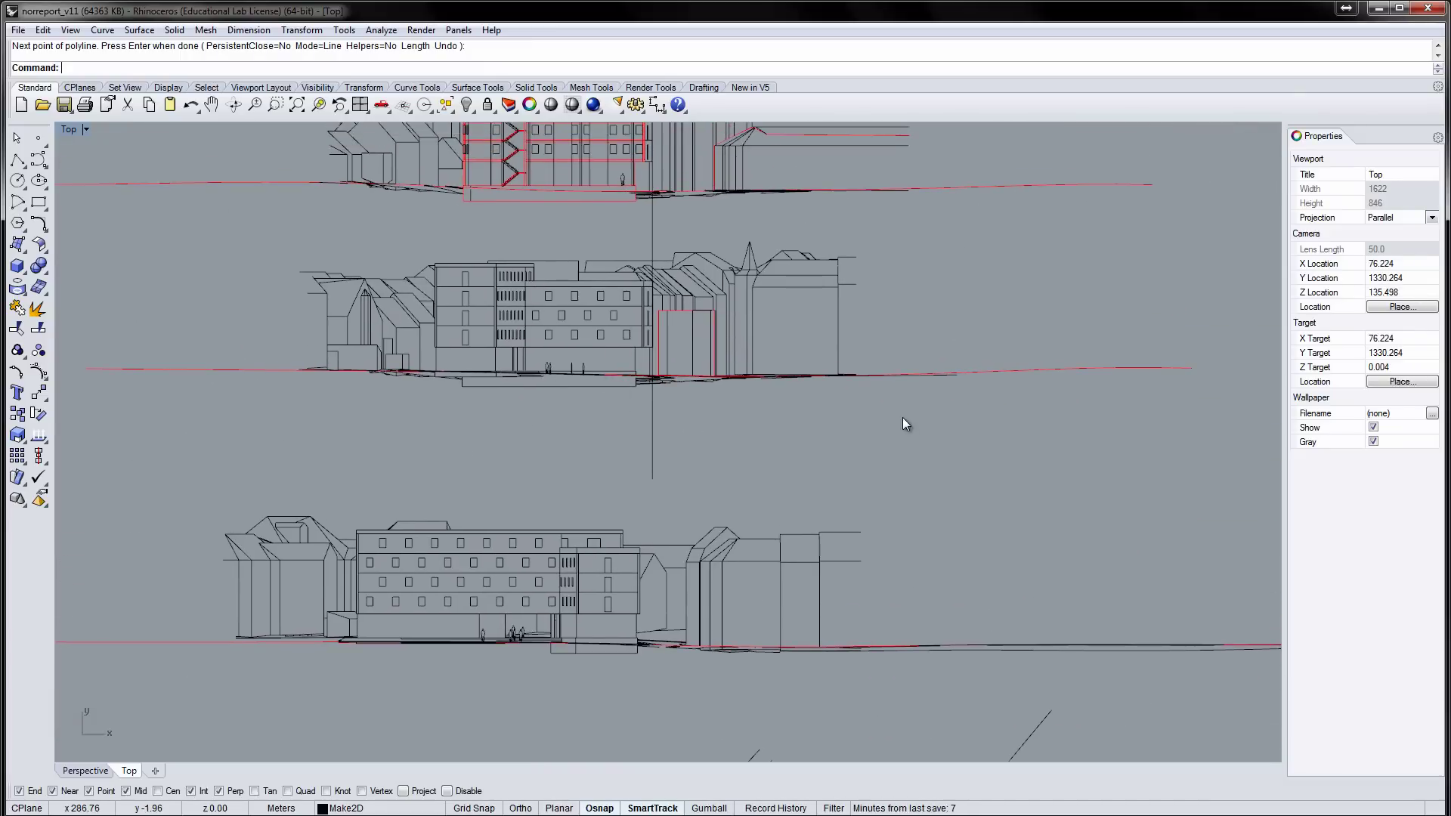
pyautogui.moveTo(365, 239); pyautogui.dragTo(367, 239)
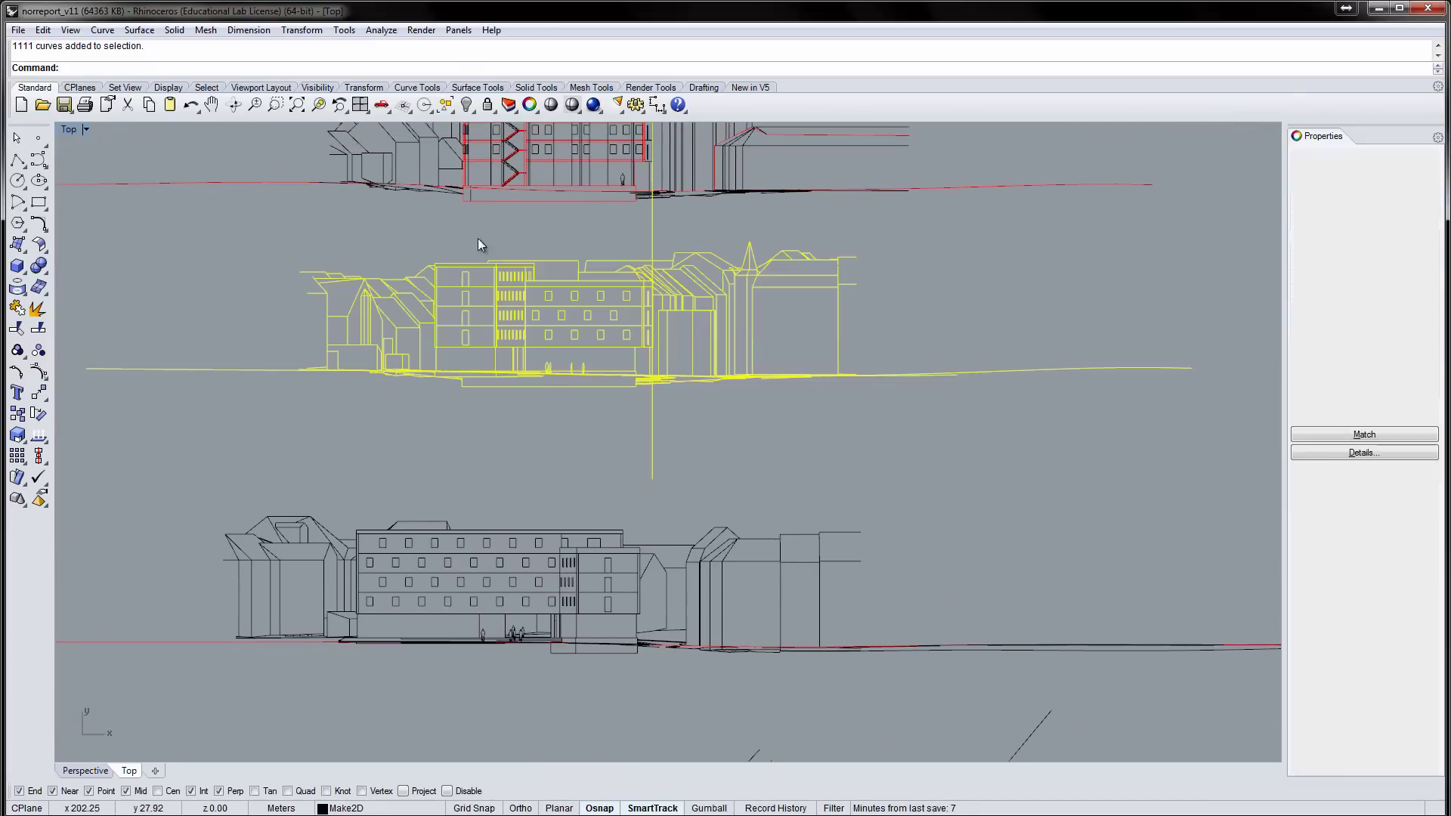
pyautogui.keyDown('ctrl'); pyautogui.click(653, 228); pyautogui.keyUp('ctrl')
pyautogui.scroll(10, 659, 263)
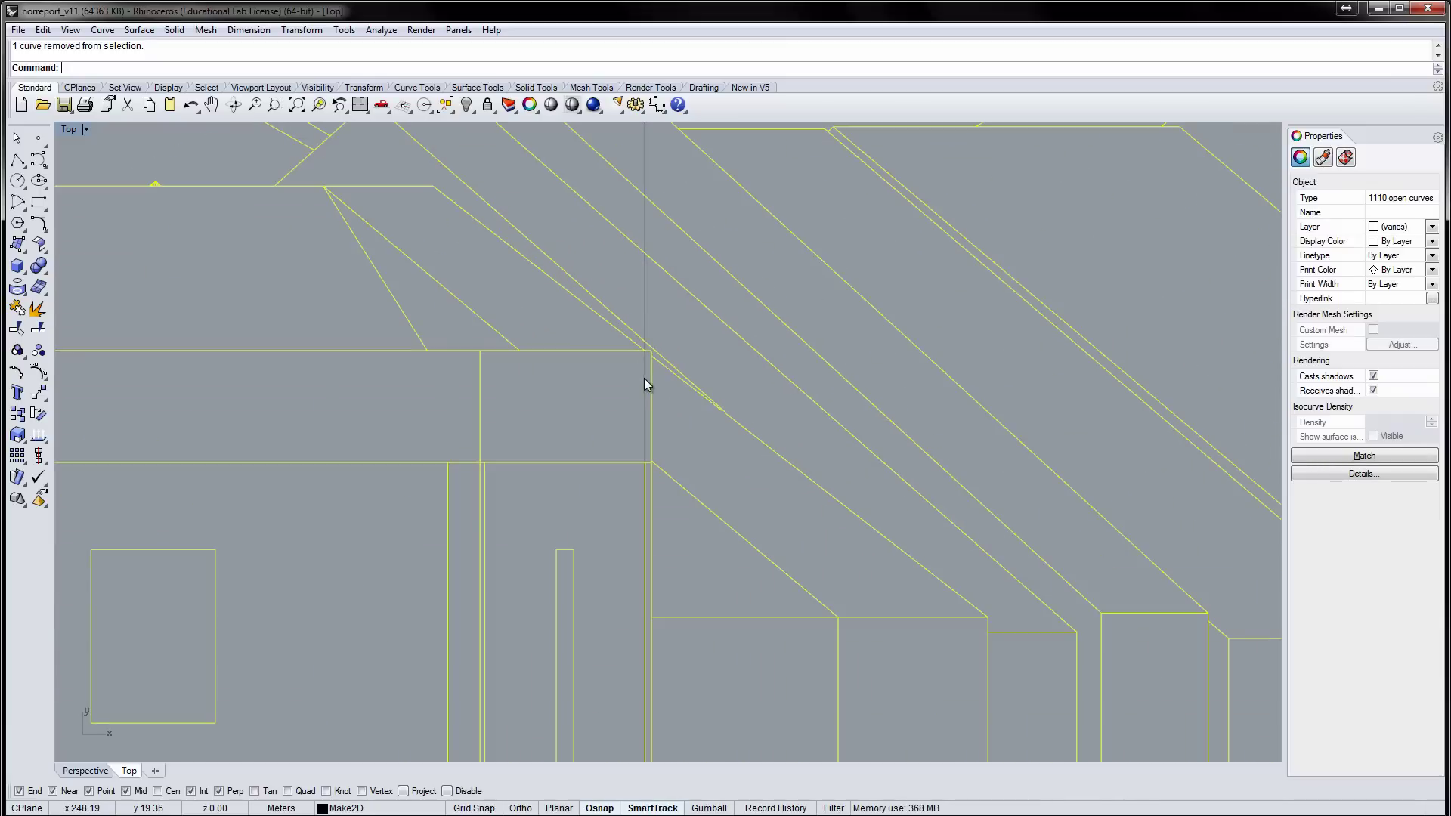
pyautogui.rightClick(644, 378)
pyautogui.scroll(10, 642, 354)
pyautogui.click(671, 340)
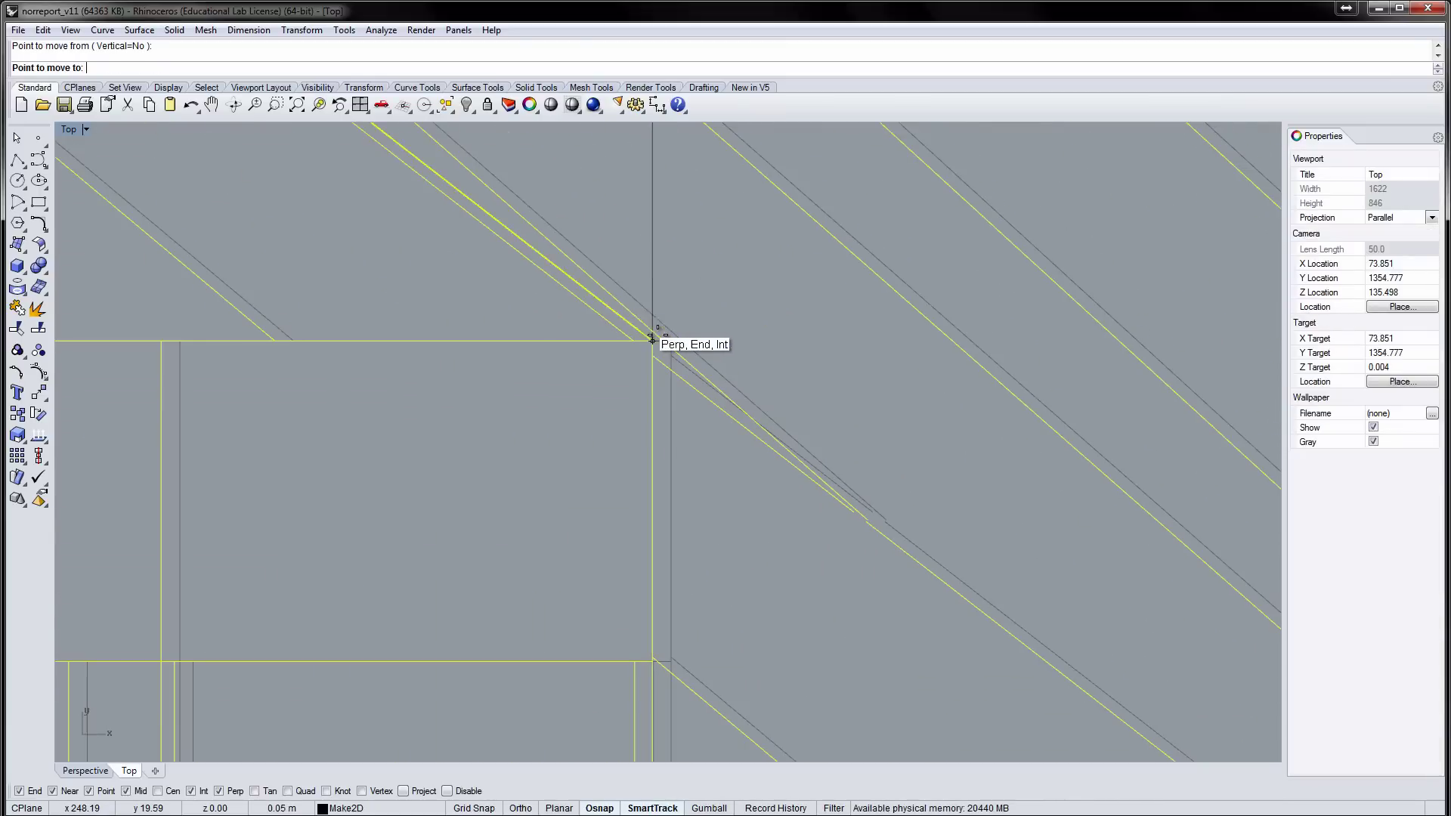
pyautogui.click(652, 340)
pyautogui.scroll(-10, 650, 334)
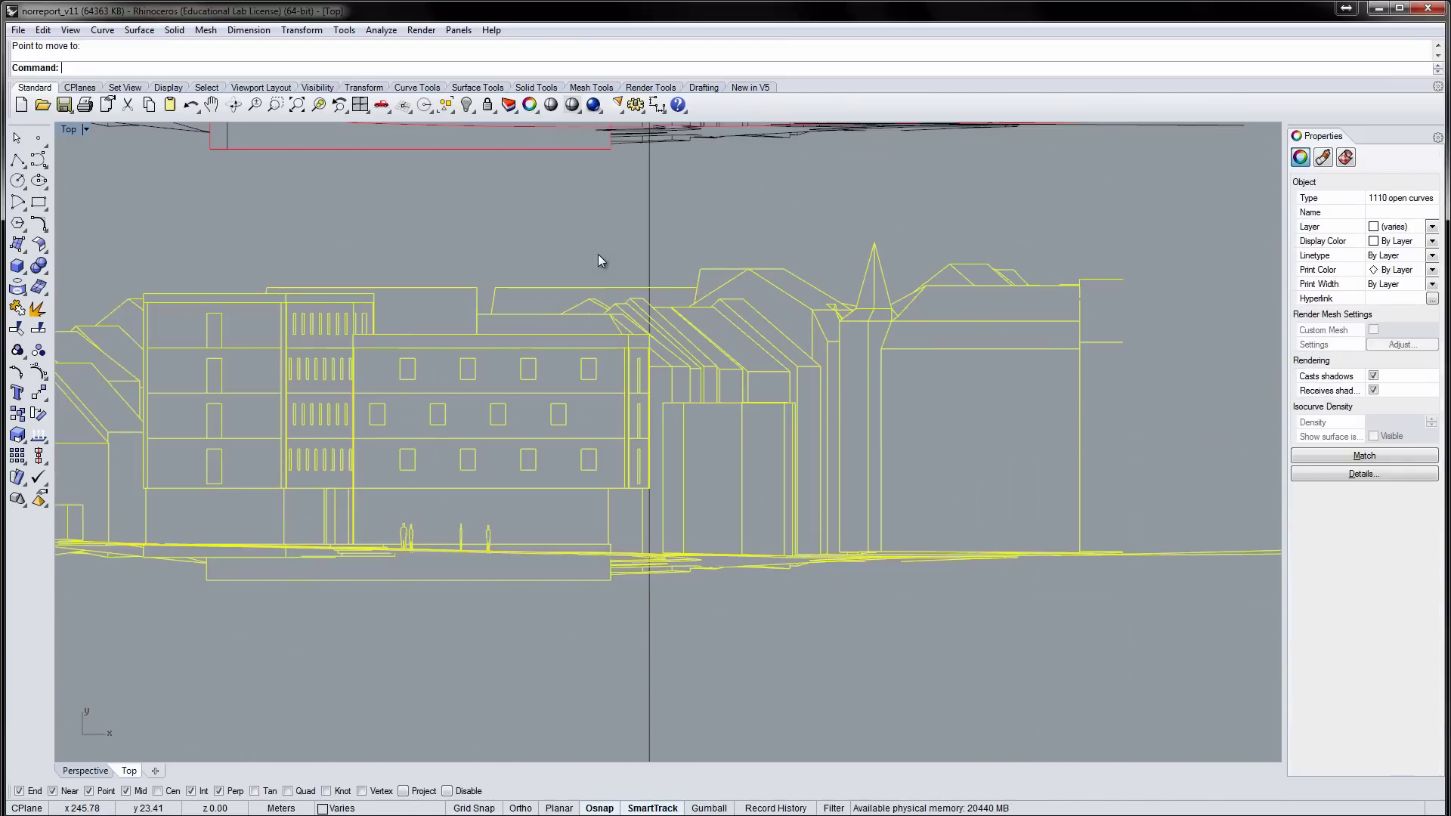
# - Clear the selection and check the alignment of the two upper sections' right building edges against the vertical guide
pyautogui.moveTo(591, 216); pyautogui.dragTo(602, 370, button='right')
pyautogui.press('Escape')
pyautogui.moveTo(647, 266)
pyautogui.mouseDown(button='right')
pyautogui.moveTo(651, 451)
pyautogui.moveTo(670, 321)
pyautogui.moveTo(656, 624)
pyautogui.mouseUp(button='right')
pyautogui.scroll(6, 668, 328)
pyautogui.scroll(-5, 668, 328)
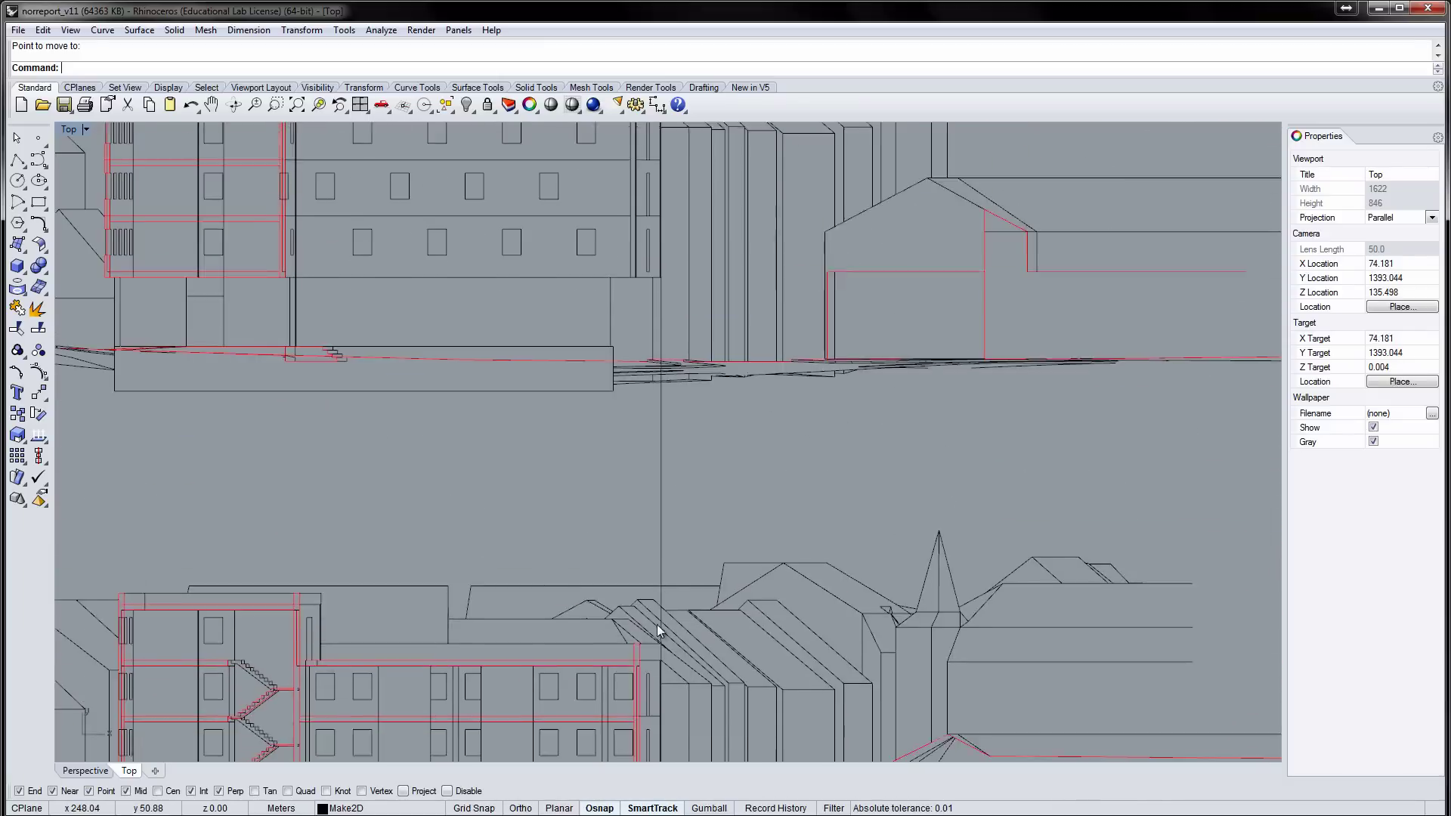
pyautogui.moveTo(656, 411); pyautogui.dragTo(660, 656, button='right')
pyautogui.scroll(12, 664, 351)
pyautogui.scroll(-14, 663, 351)
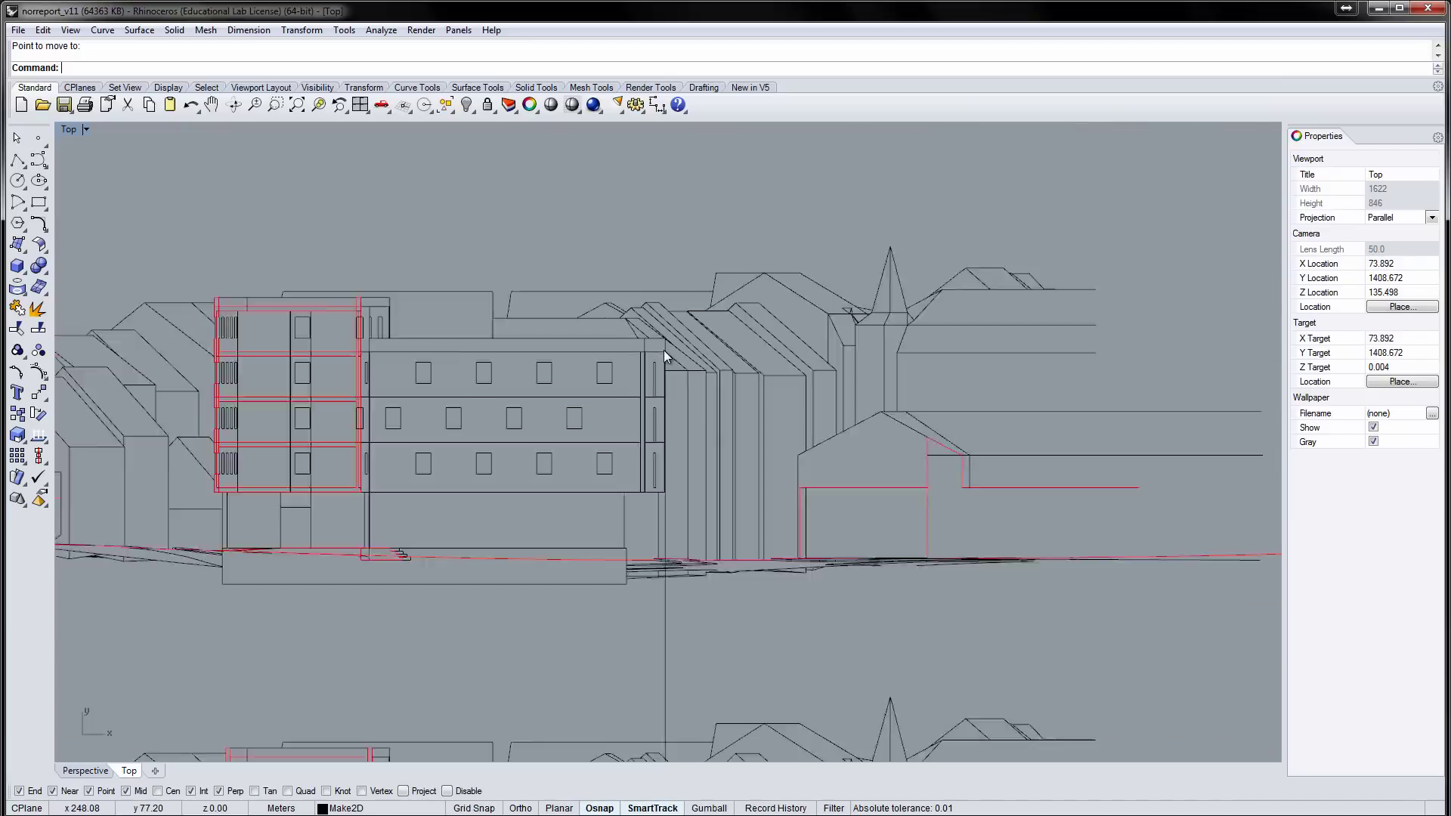
# - Delete the vertical guide line running through the upper three drawings
pyautogui.scroll(-12, 664, 350)
pyautogui.moveTo(635, 420); pyautogui.dragTo(634, 224, button='right')
pyautogui.press('Escape')
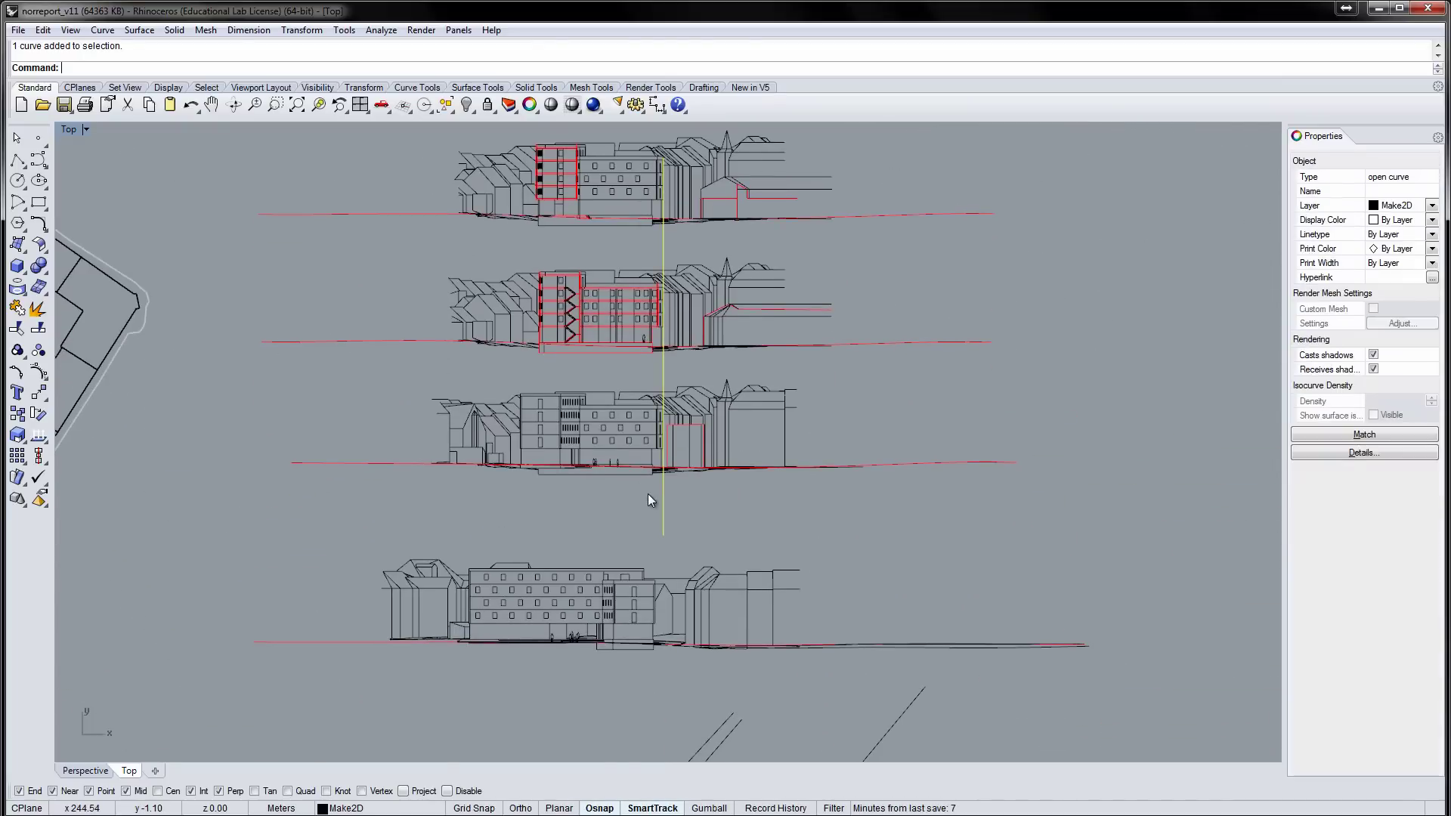
pyautogui.press('Delete')
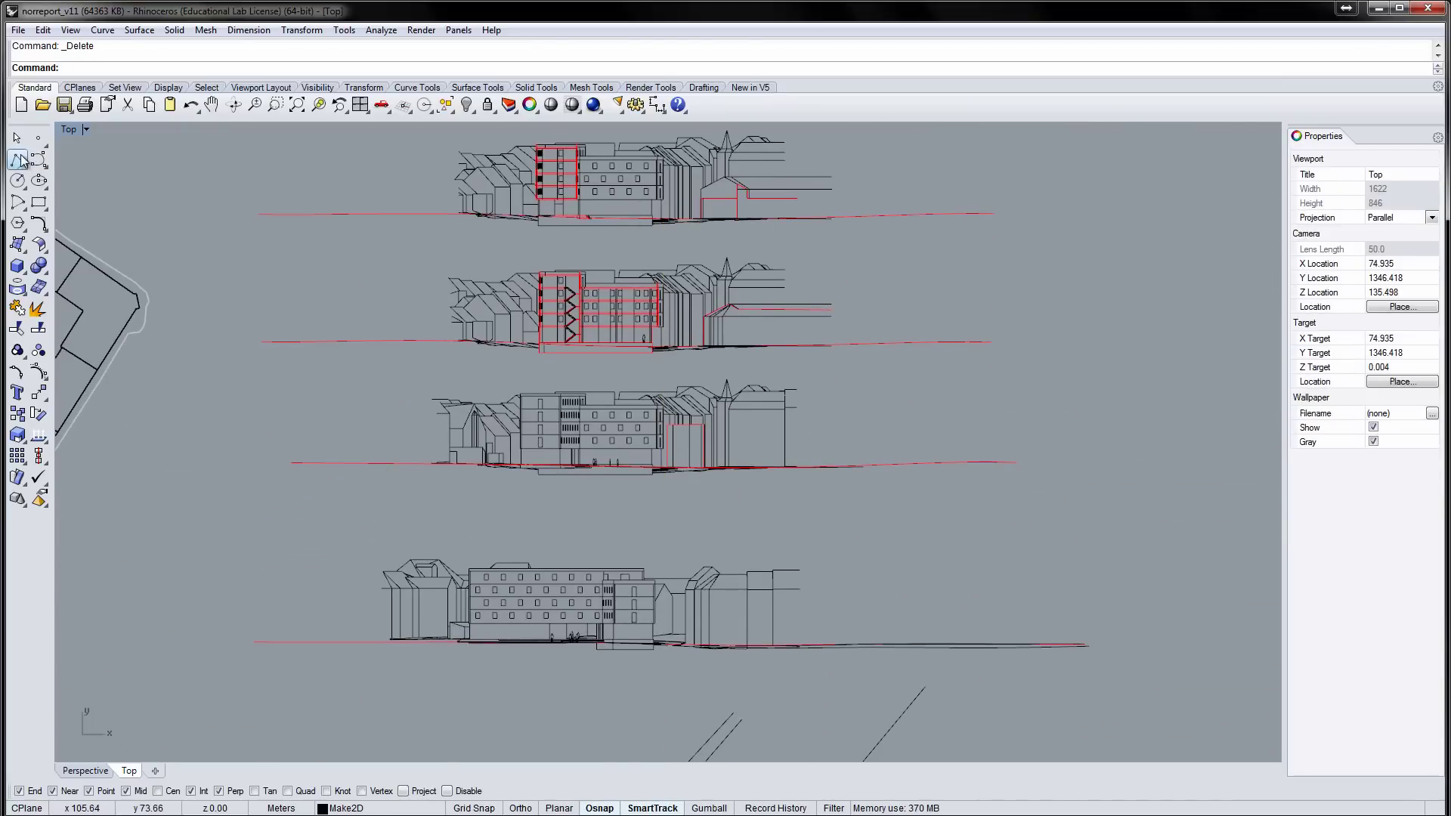
pyautogui.click(17, 138)
# - Move the whole lowest elevation drawing about 10 m to the right, roughly under the drawings above it
pyautogui.moveTo(552, 555); pyautogui.dragTo(508, 455, button='right')
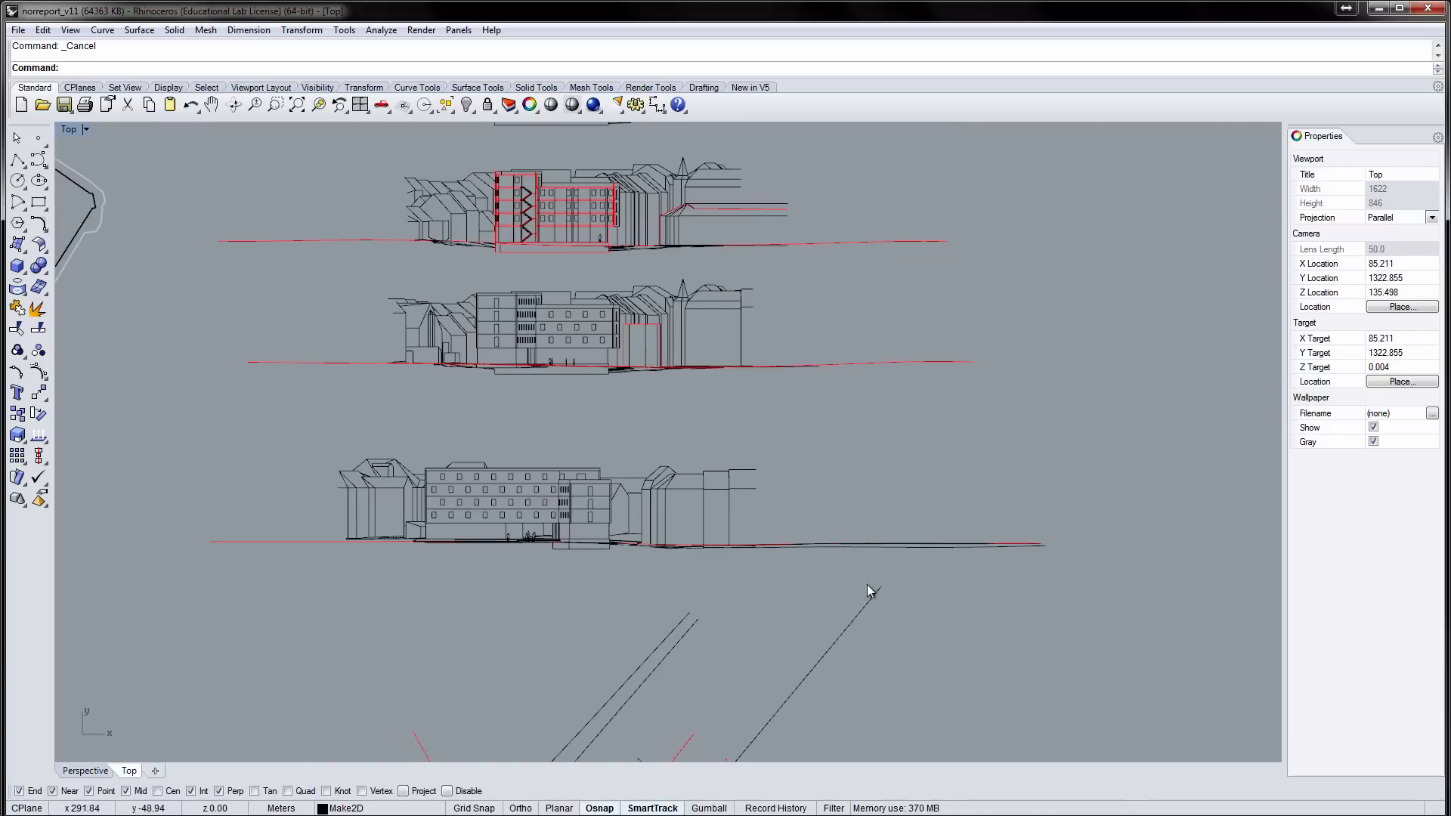
pyautogui.moveTo(364, 440); pyautogui.dragTo(309, 432)
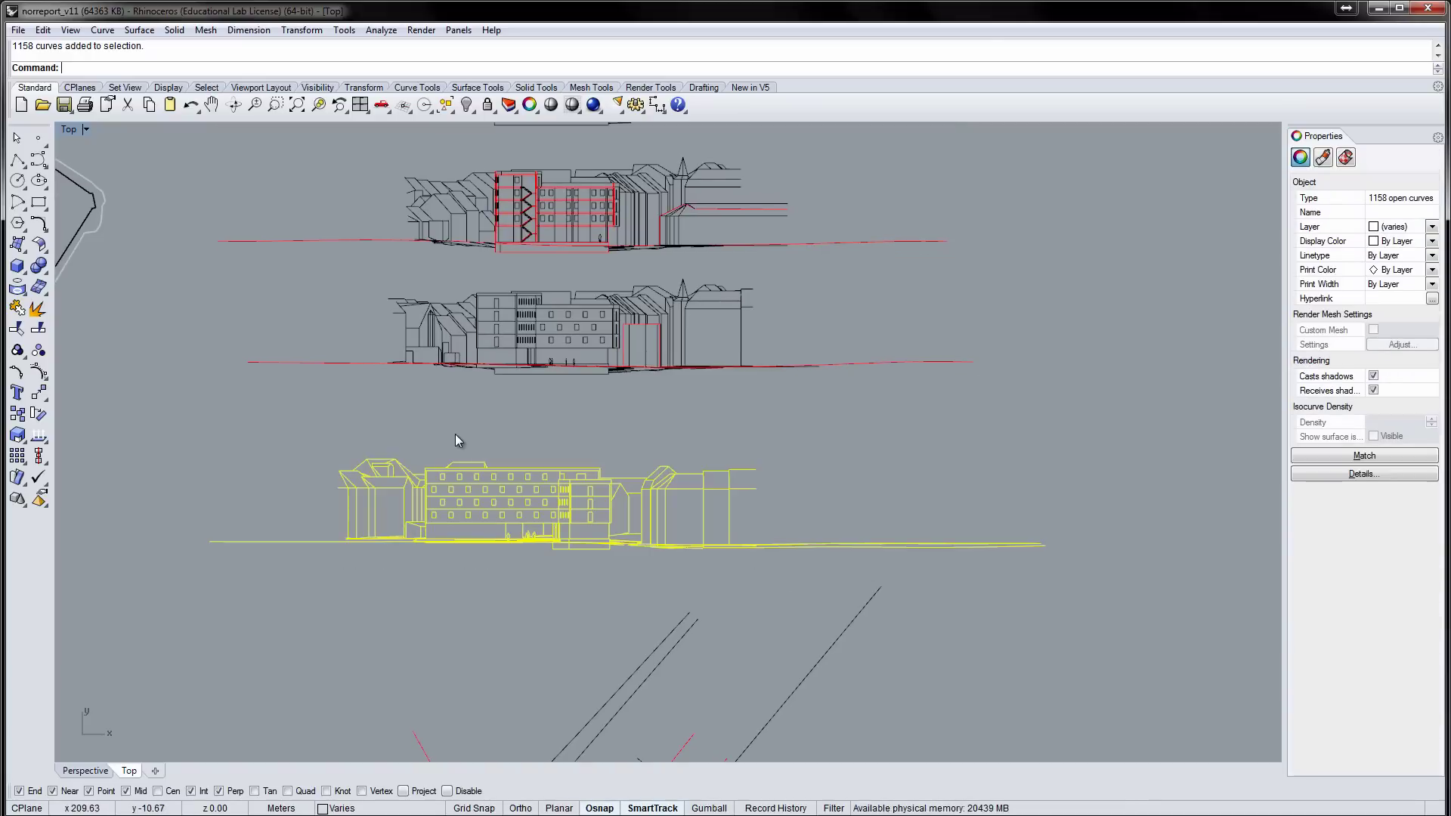
pyautogui.write('m')
pyautogui.press('Return')
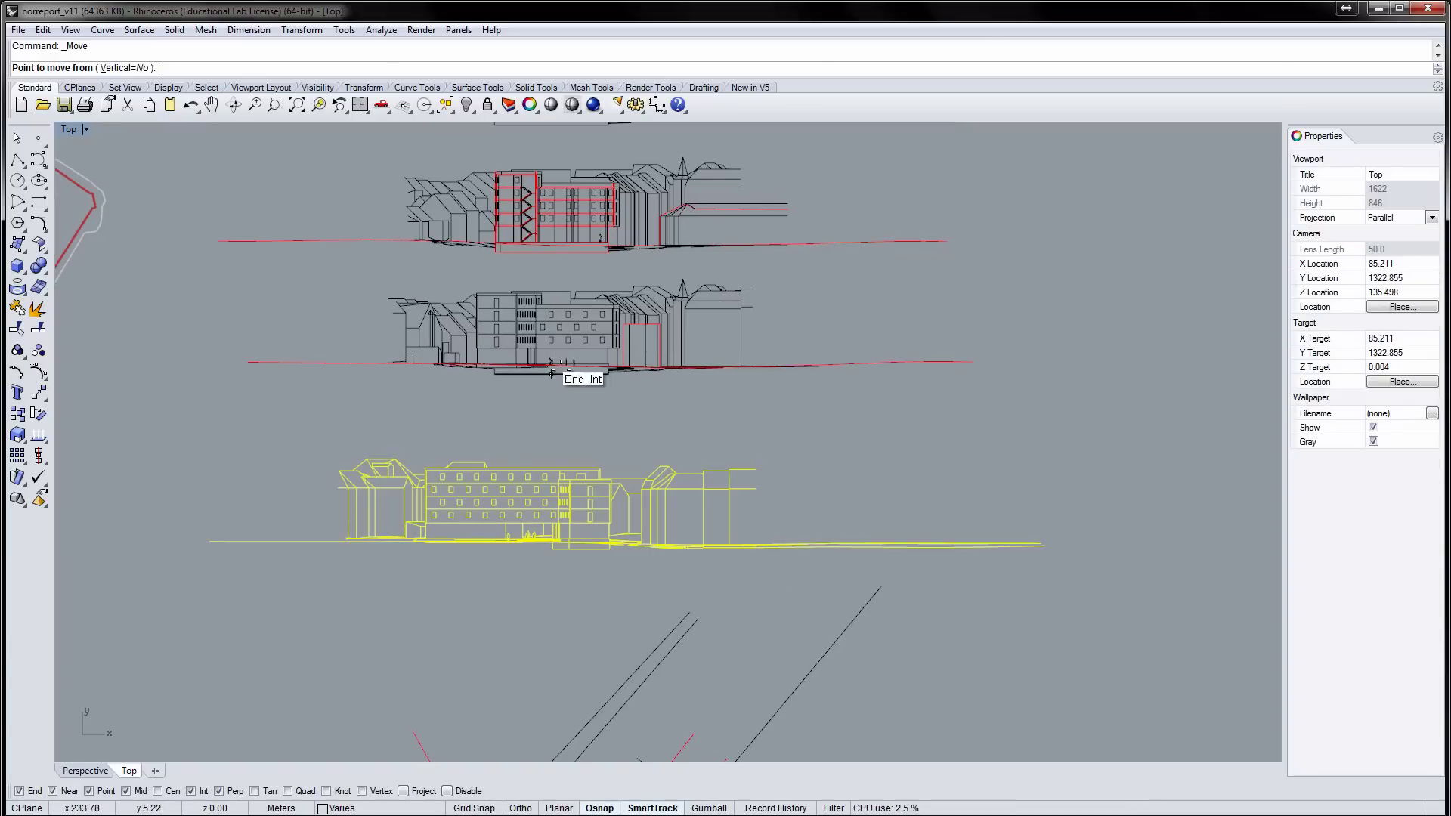
pyautogui.click(517, 444)
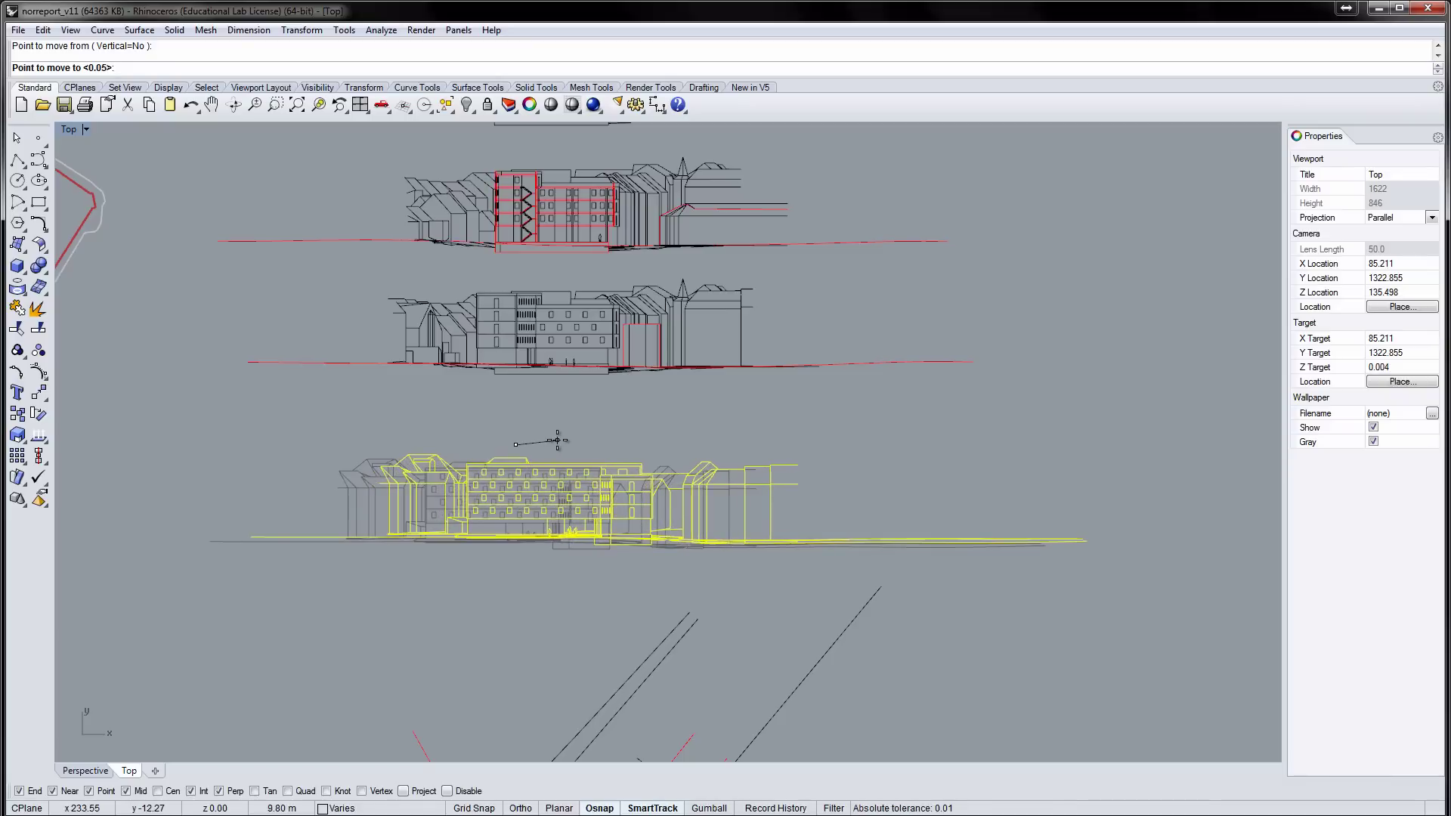
pyautogui.click(560, 438)
pyautogui.click(535, 396)
# - Draw a straight vertical polyline through the left ends of all four drawings, from above the uppermost to below the lowest
pyautogui.moveTo(541, 427); pyautogui.dragTo(558, 555, button='right')
pyautogui.scroll(-2, 557, 555)
pyautogui.click(17, 162)
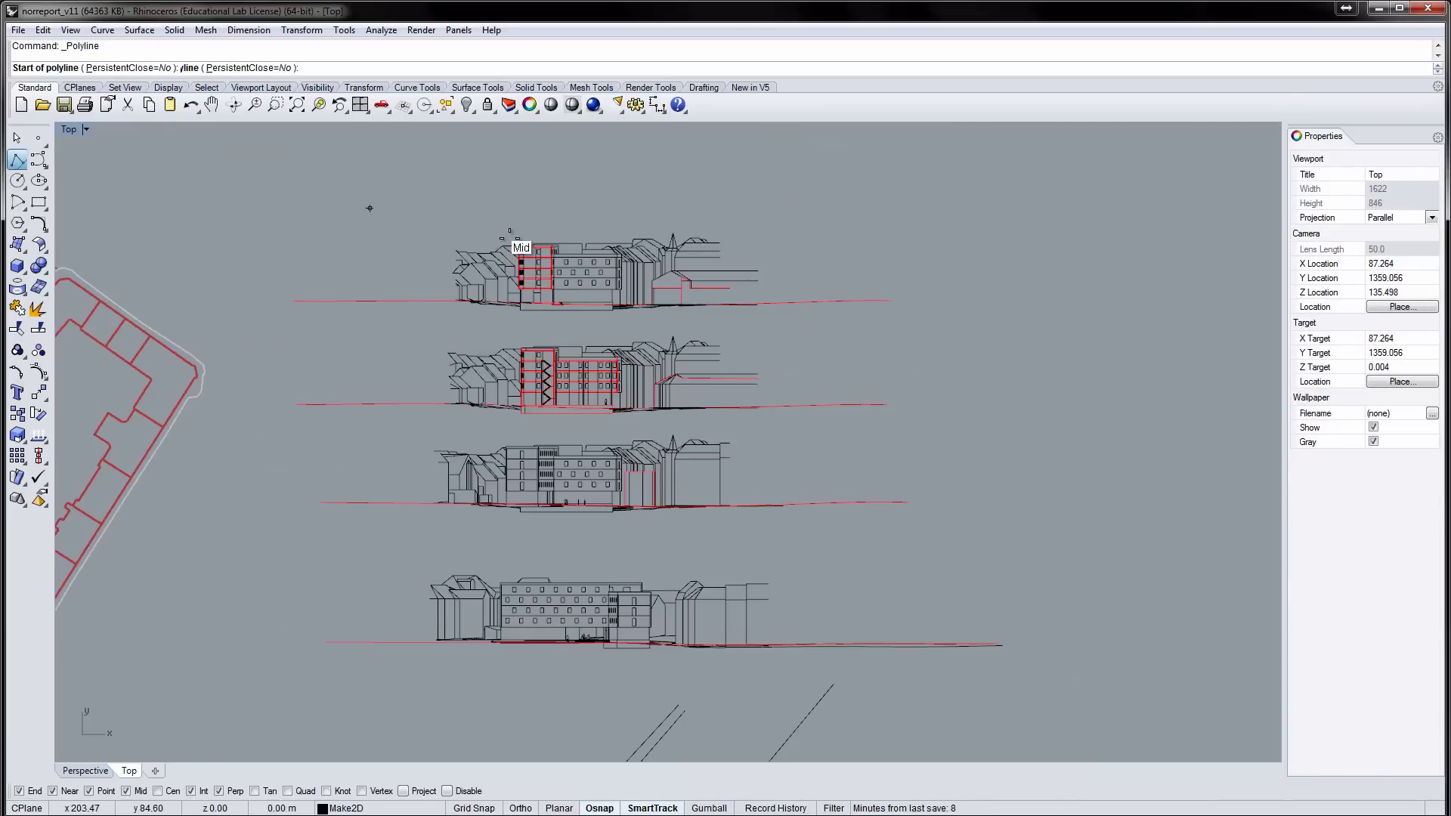
pyautogui.click(461, 209)
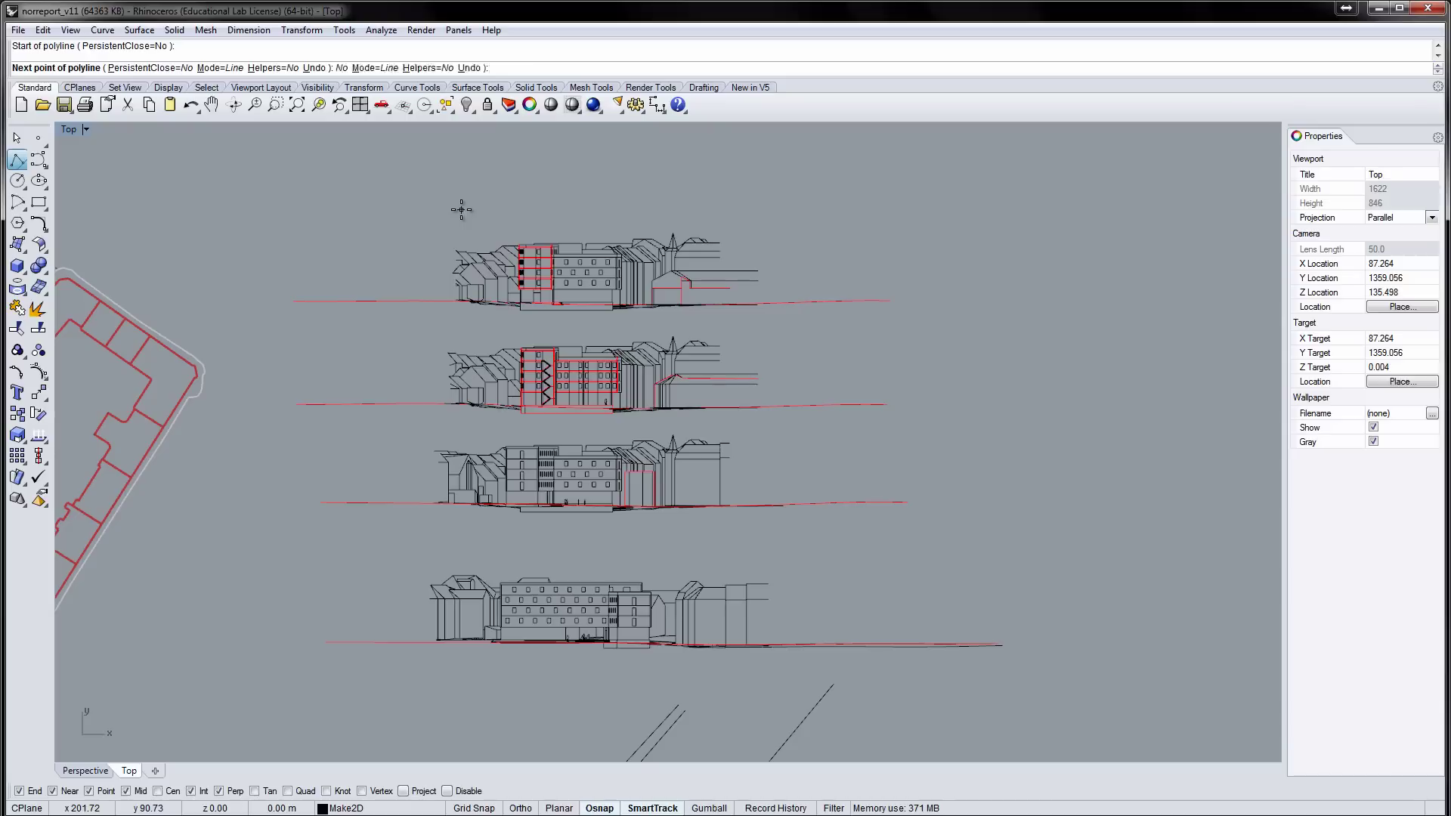
pyautogui.press('shift')
pyautogui.click(461, 727)
pyautogui.press('Return')
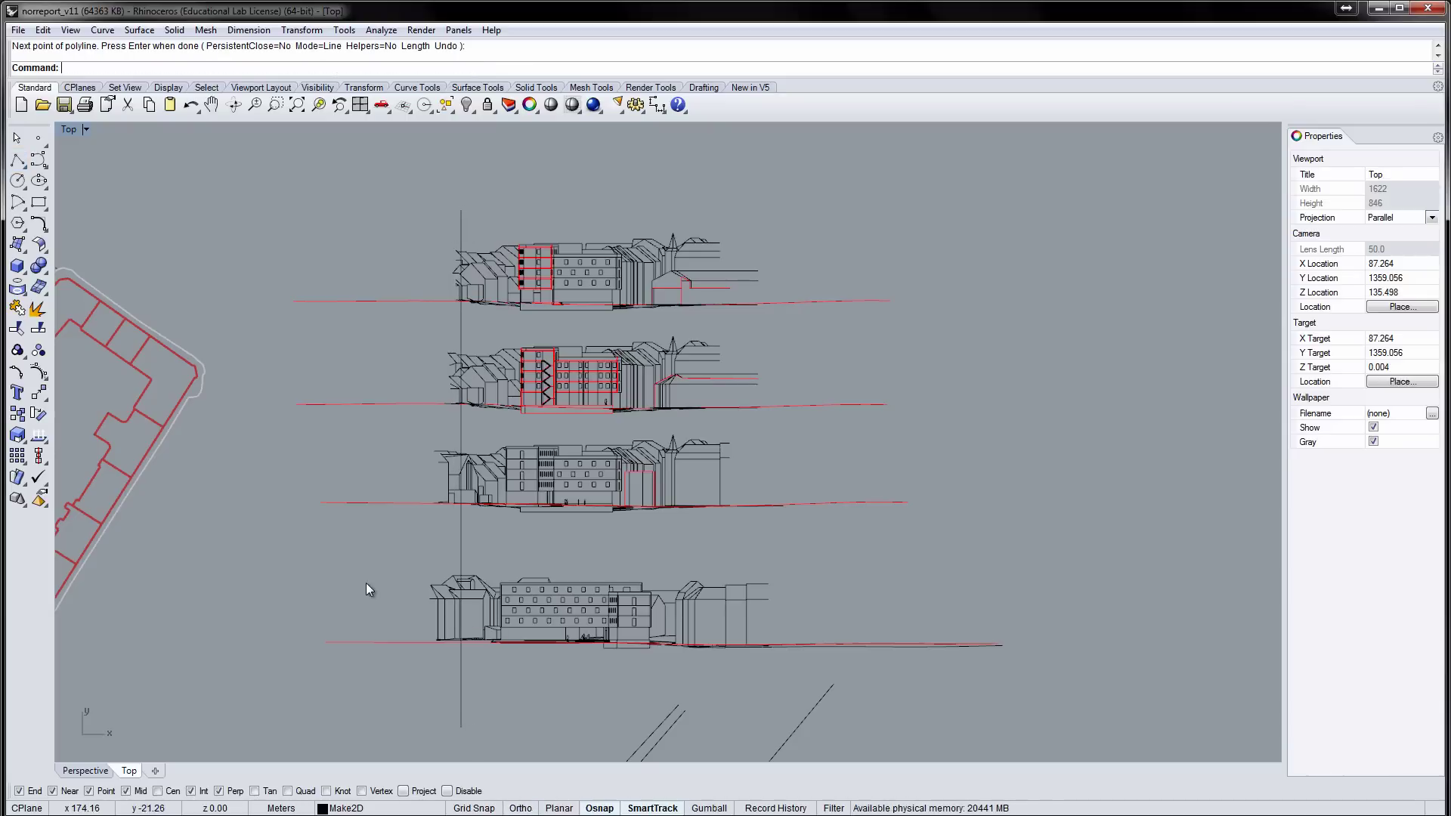
# - Copy the vertical boundary line horizontally about 72 m to the right, across the right ends of the four drawings
pyautogui.hotkey('ctrl', 'l')
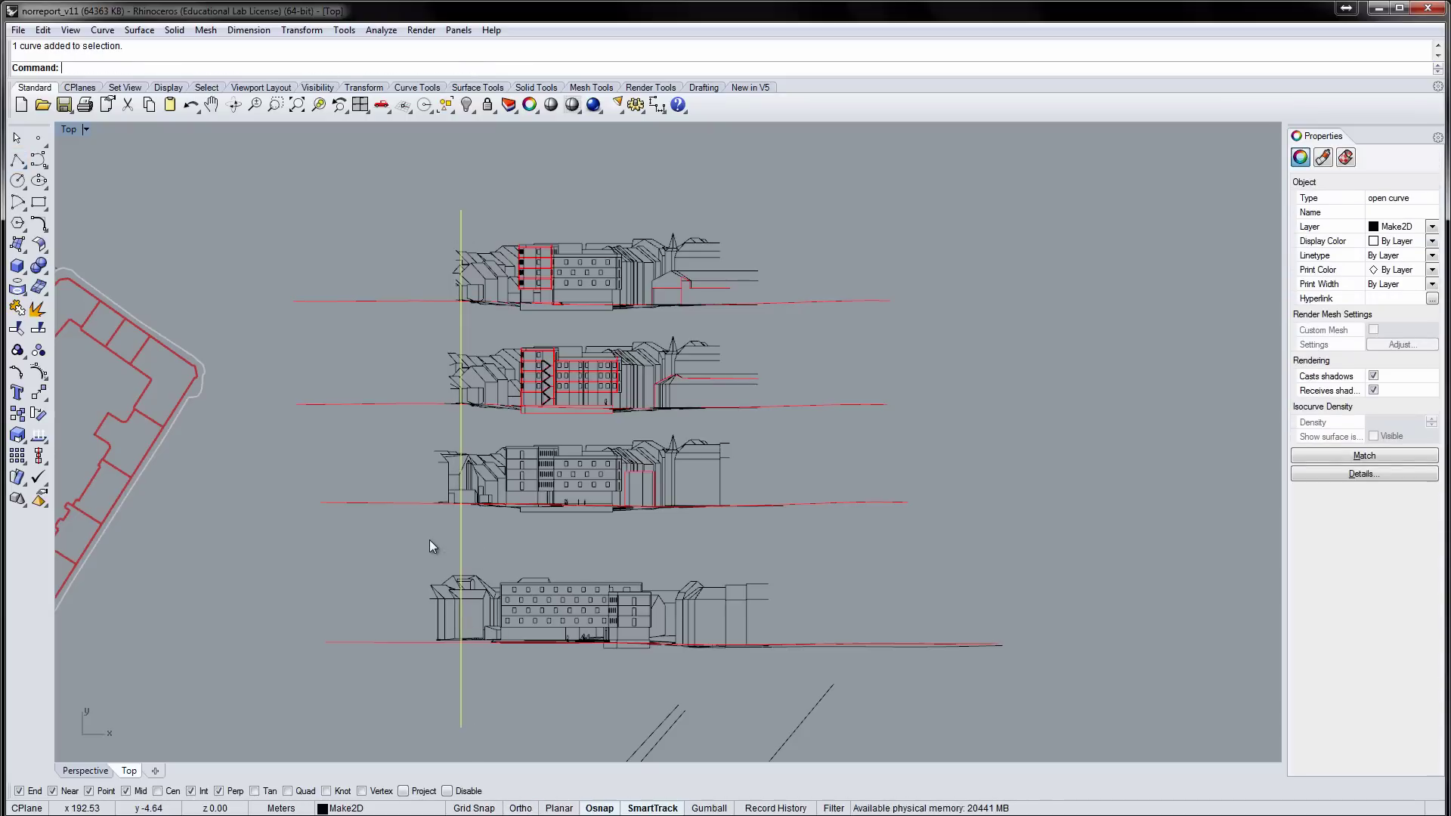
pyautogui.write('Copy')
pyautogui.press('Return')
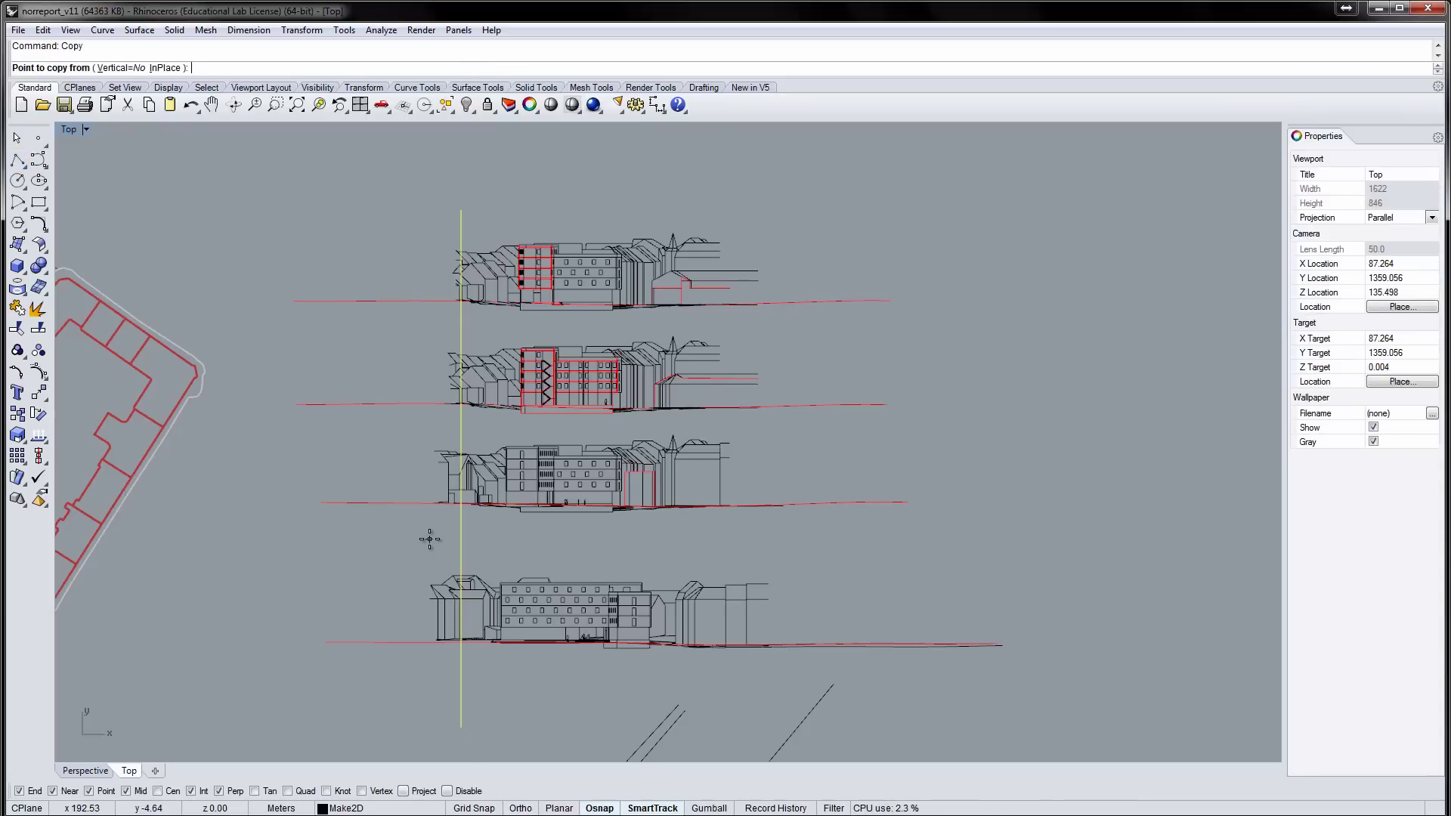
pyautogui.click(385, 169)
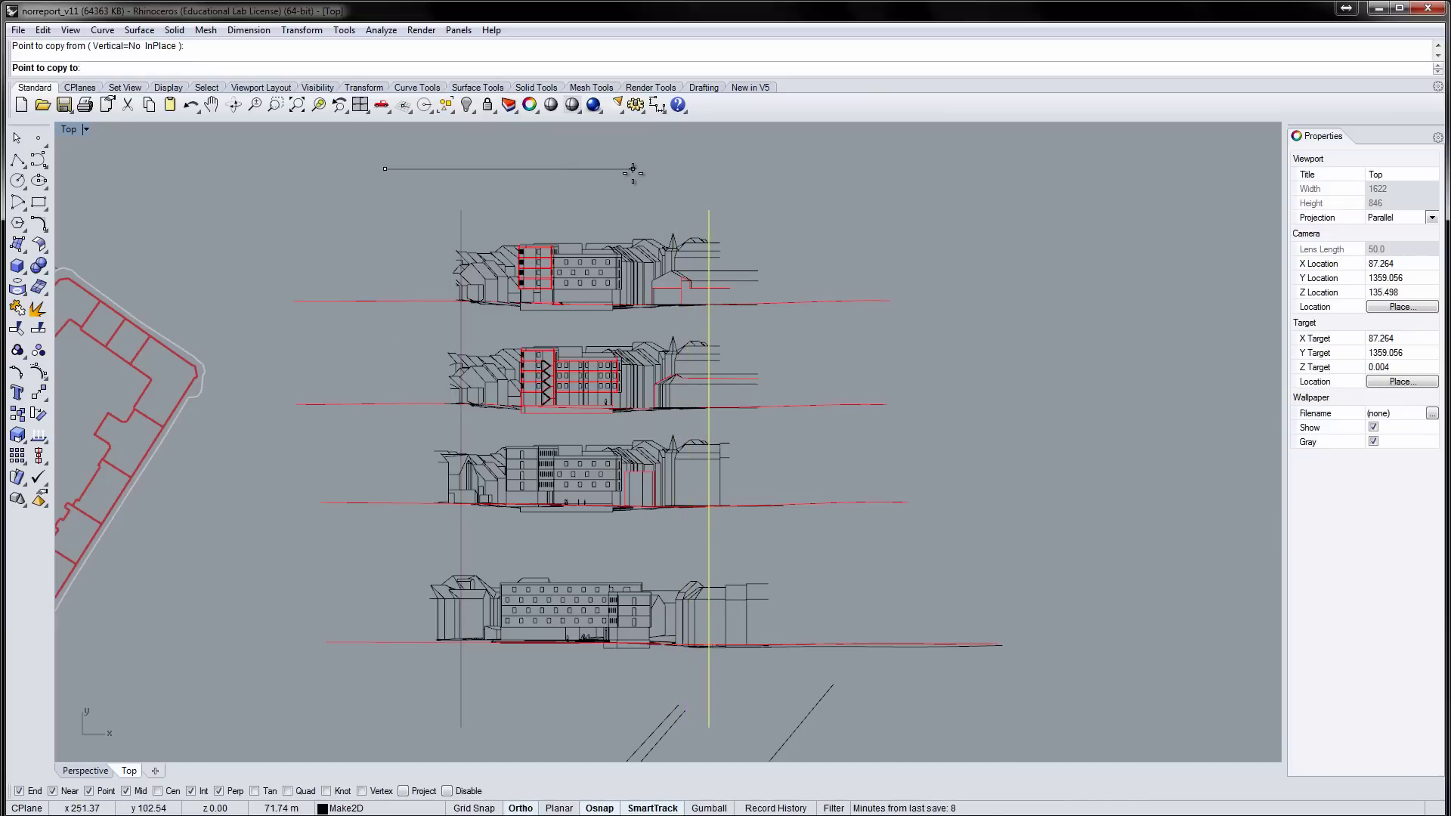
pyautogui.click(632, 172)
pyautogui.press('Return')
pyautogui.click(605, 207)
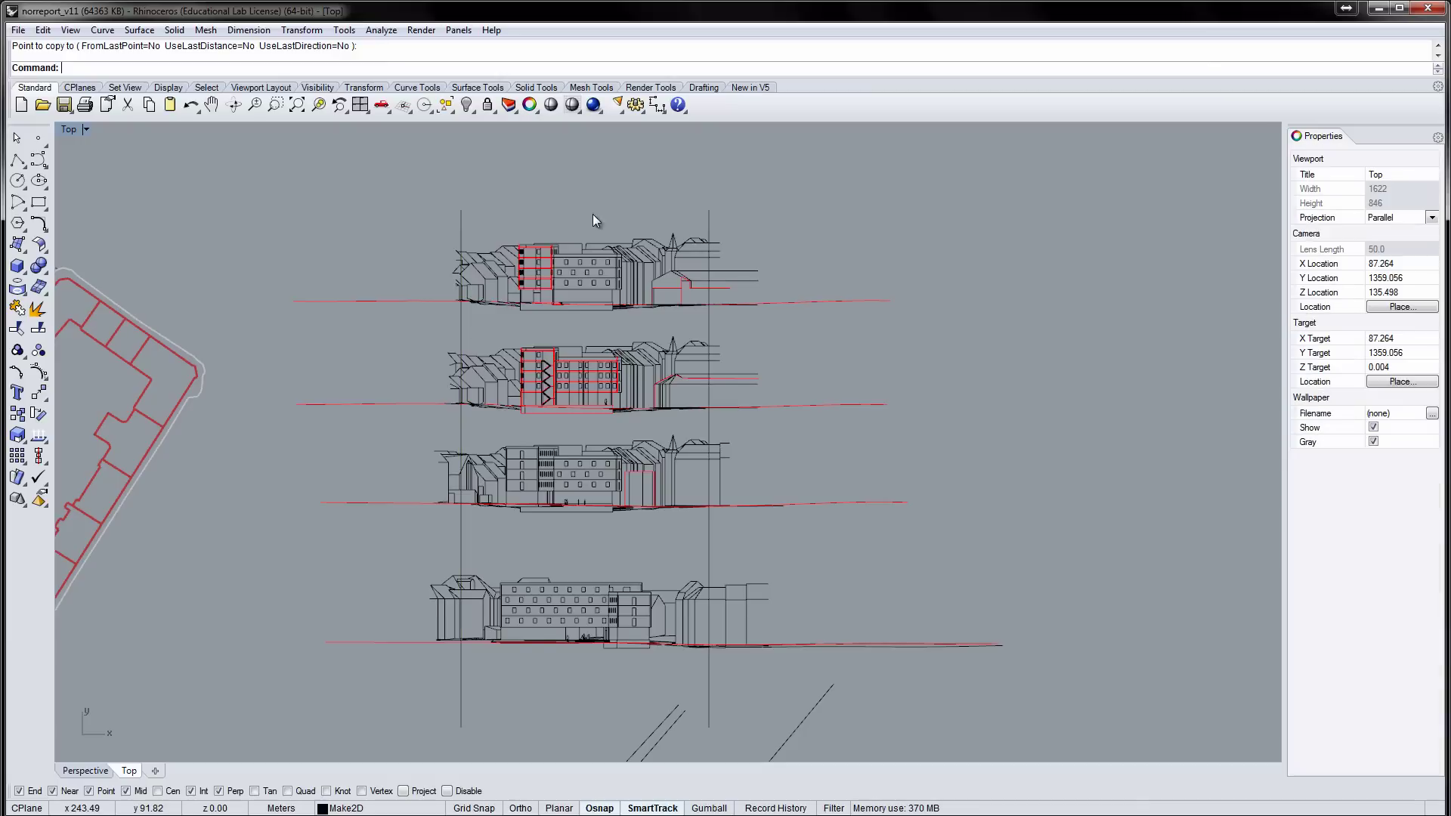
# - Trim the uppermost drawing's context and ground lines where they extend left of the left vertical boundary line
pyautogui.scroll(8, 593, 219)
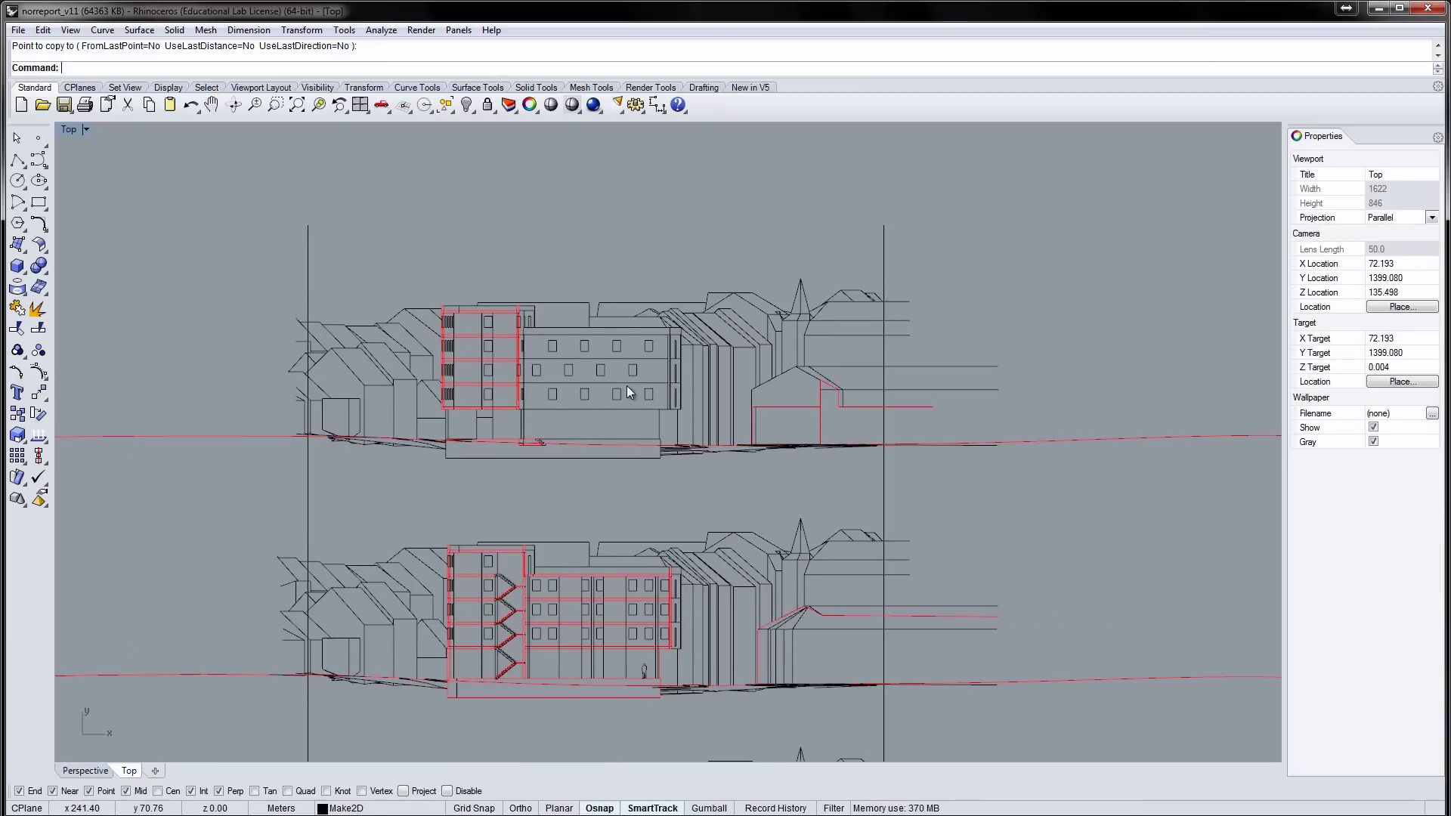
pyautogui.press('Return')
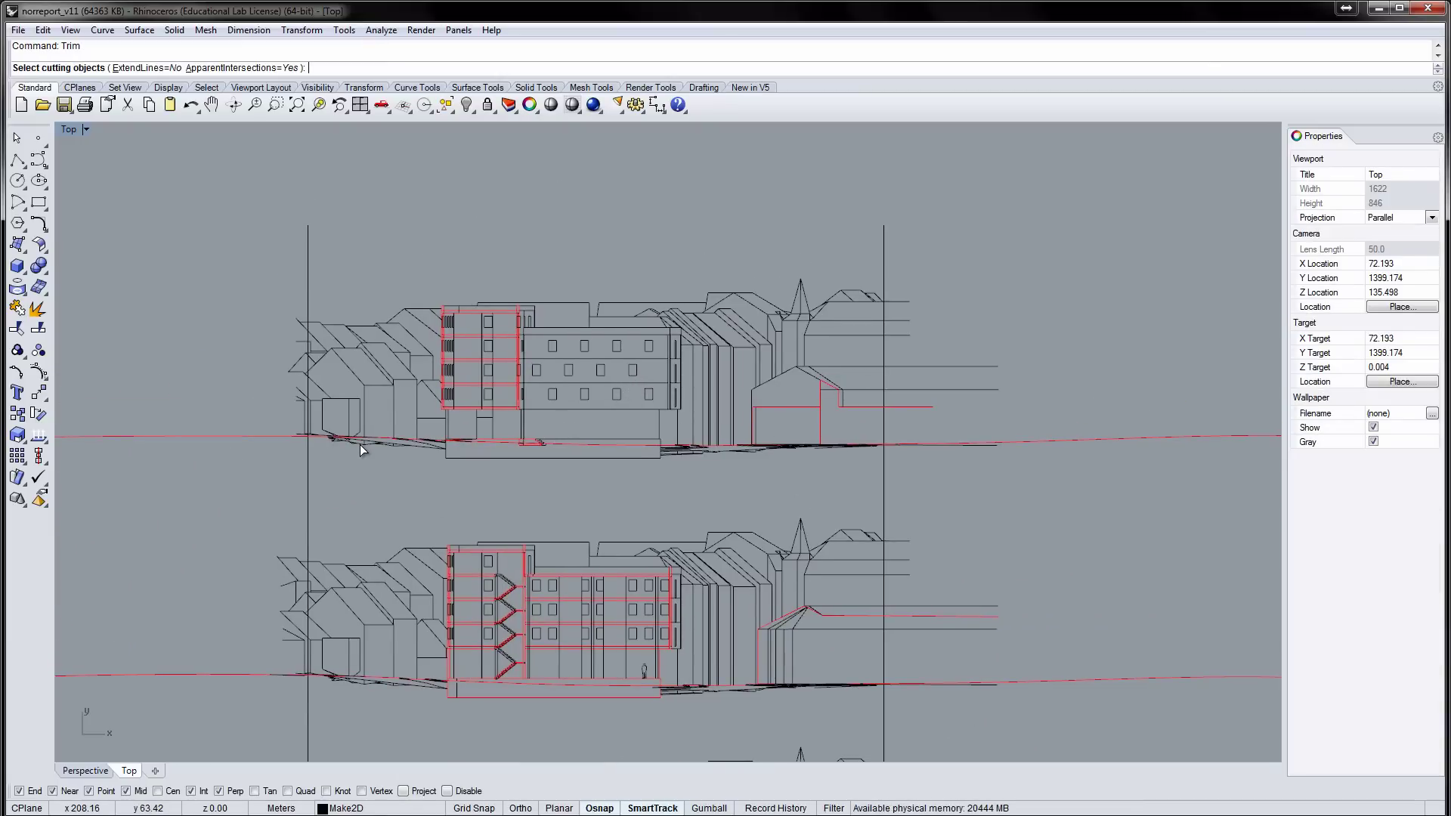
pyautogui.moveTo(239, 288); pyautogui.dragTo(235, 270)
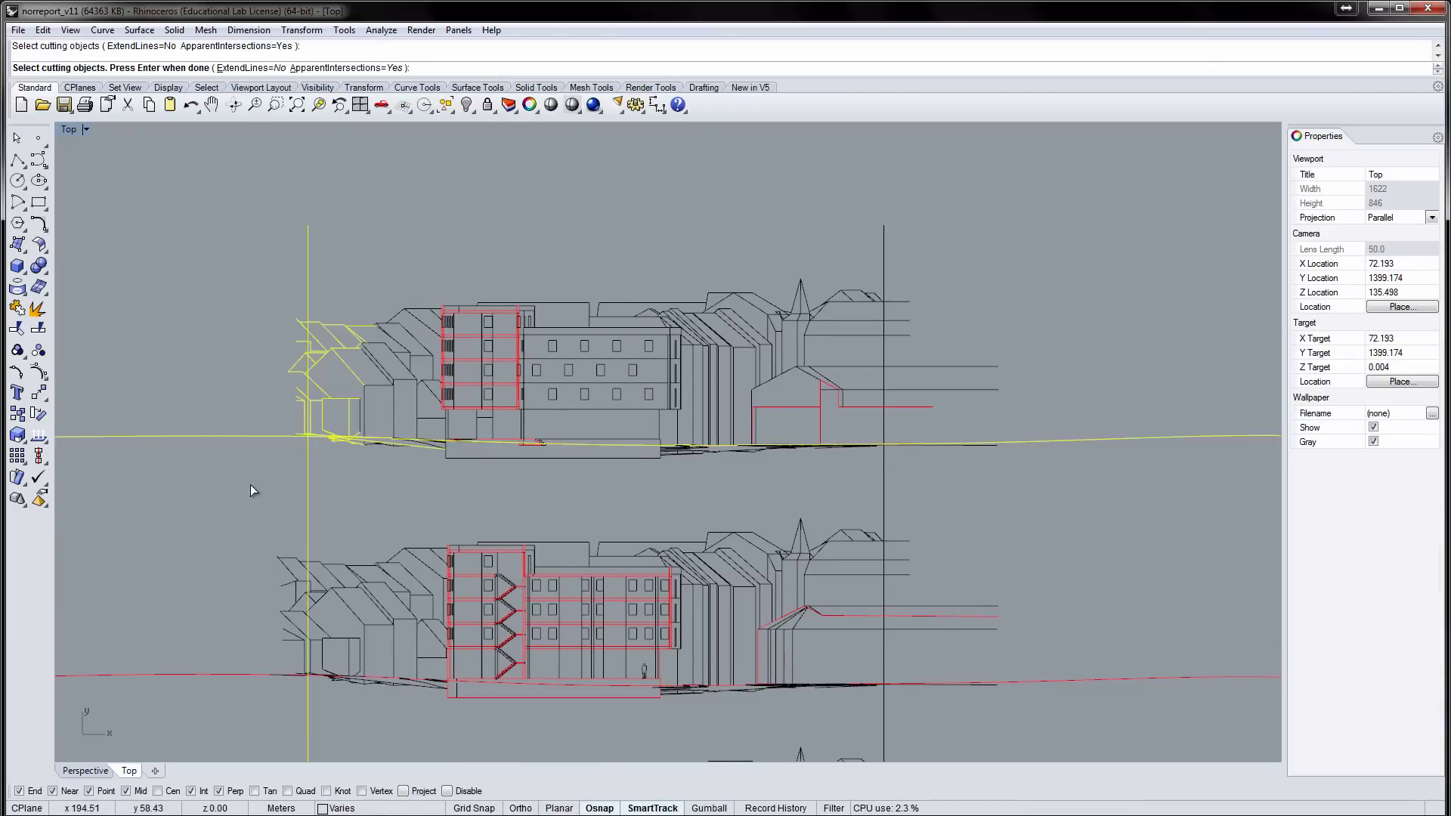
pyautogui.moveTo(251, 484); pyautogui.dragTo(523, 473, button='right')
pyautogui.scroll(8, 523, 473)
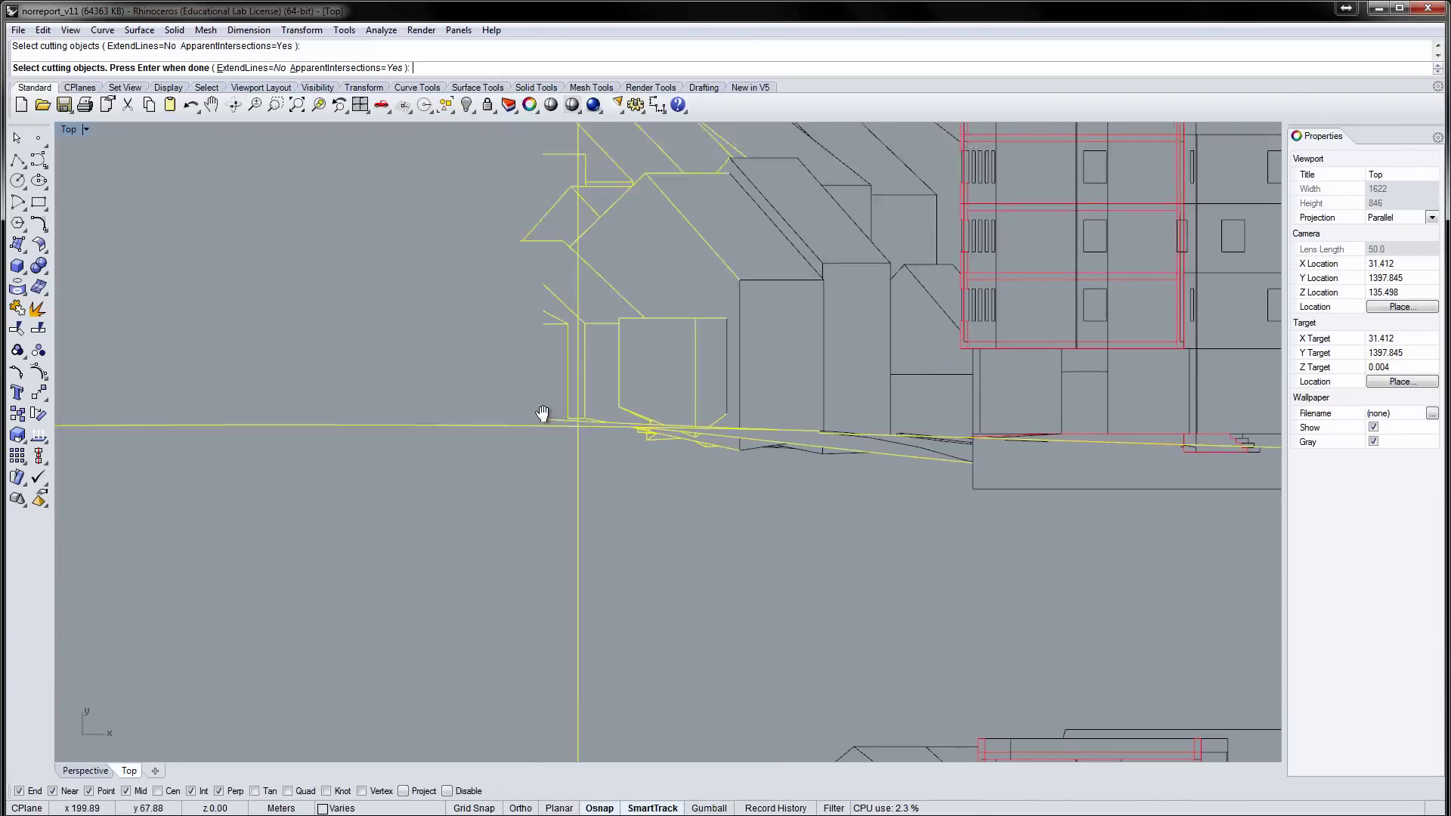
pyautogui.press('Return')
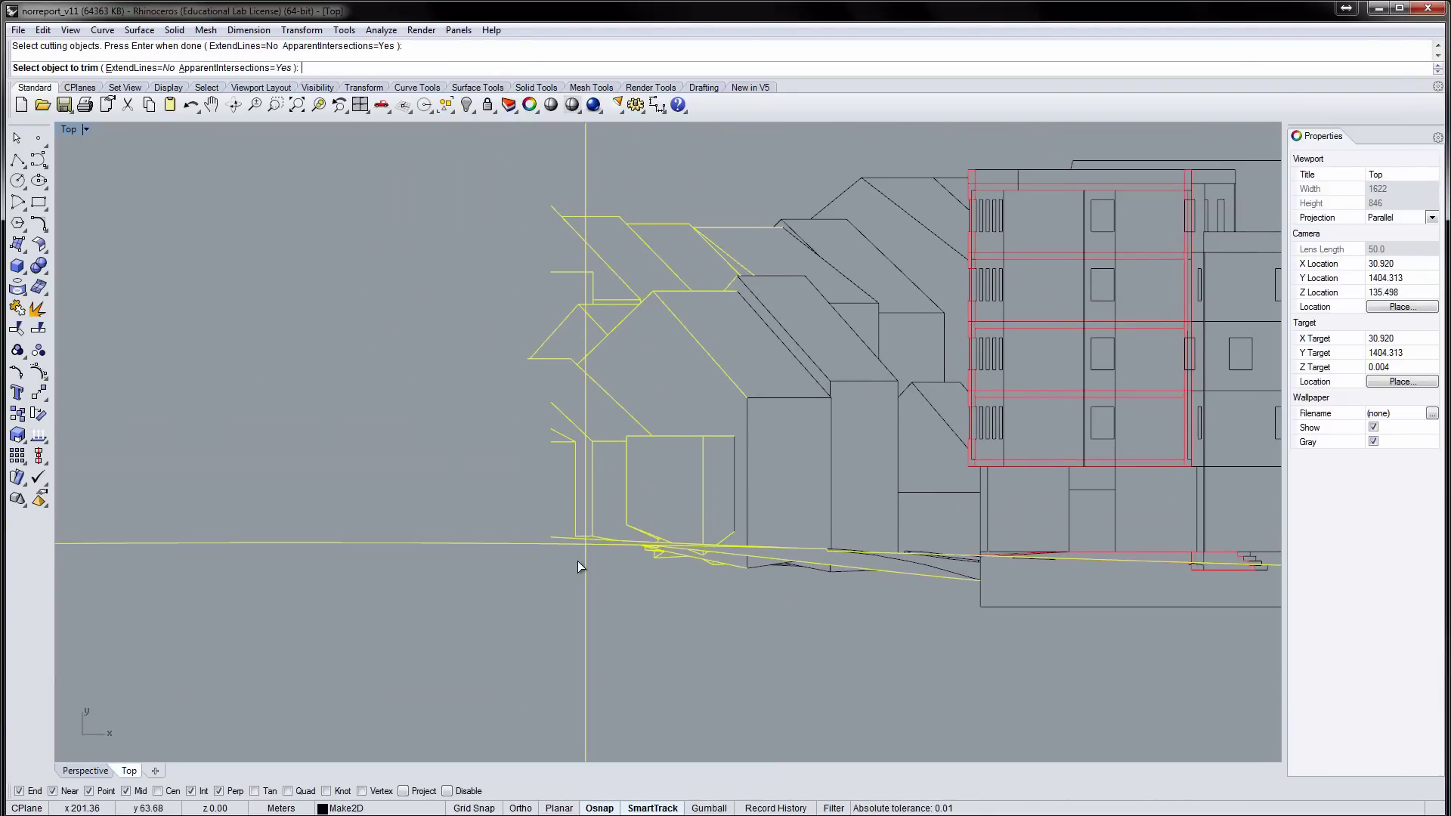
pyautogui.moveTo(460, 231); pyautogui.dragTo(452, 187)
pyautogui.scroll(10, 567, 329)
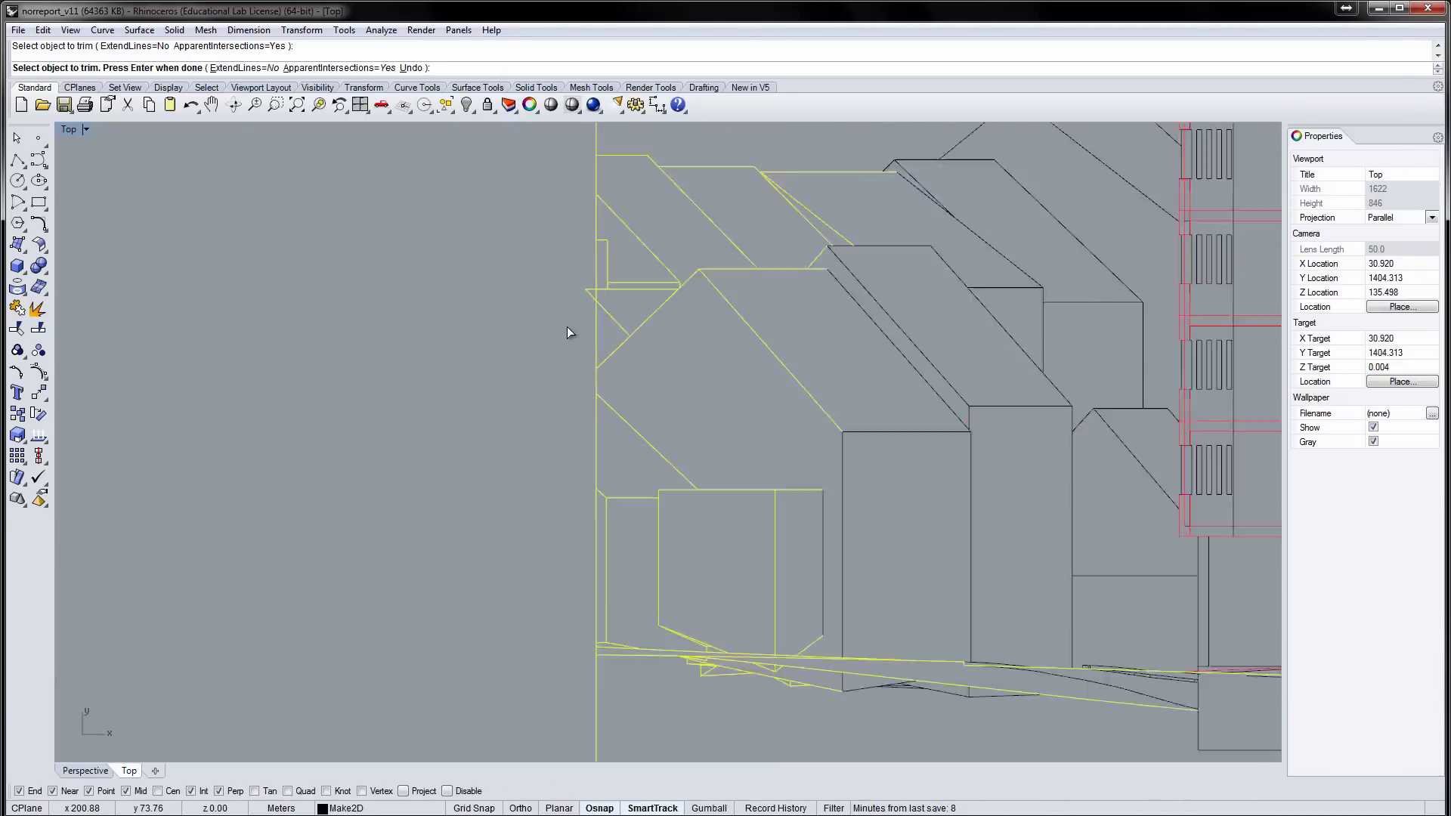
pyautogui.click(608, 260)
pyautogui.scroll(-6, 583, 230)
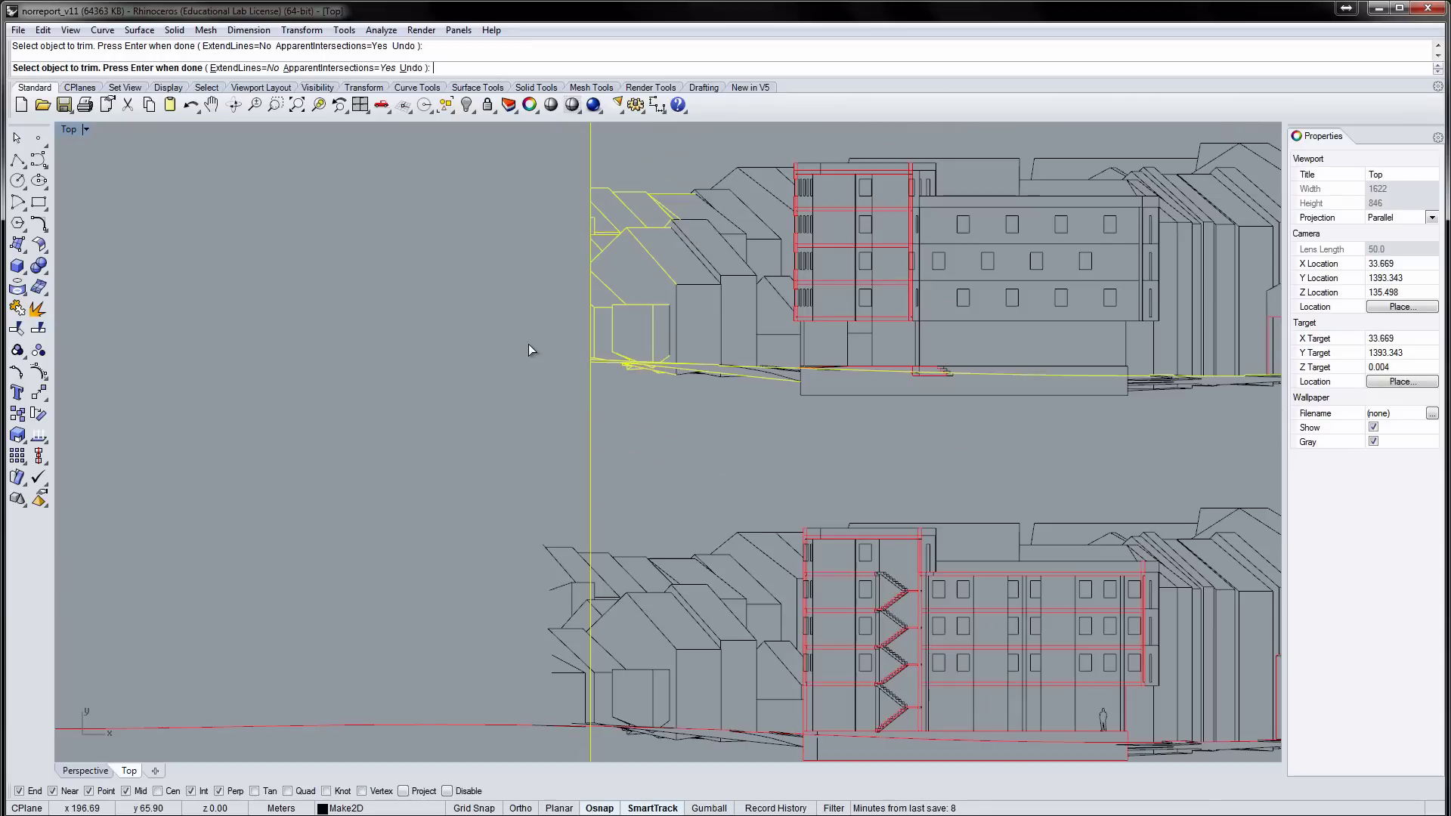
pyautogui.press('Return')
# - Trim the second drawing's context and ground lines that extend beyond the left vertical boundary line
pyautogui.scroll(-4, 476, 334)
pyautogui.press('Return')
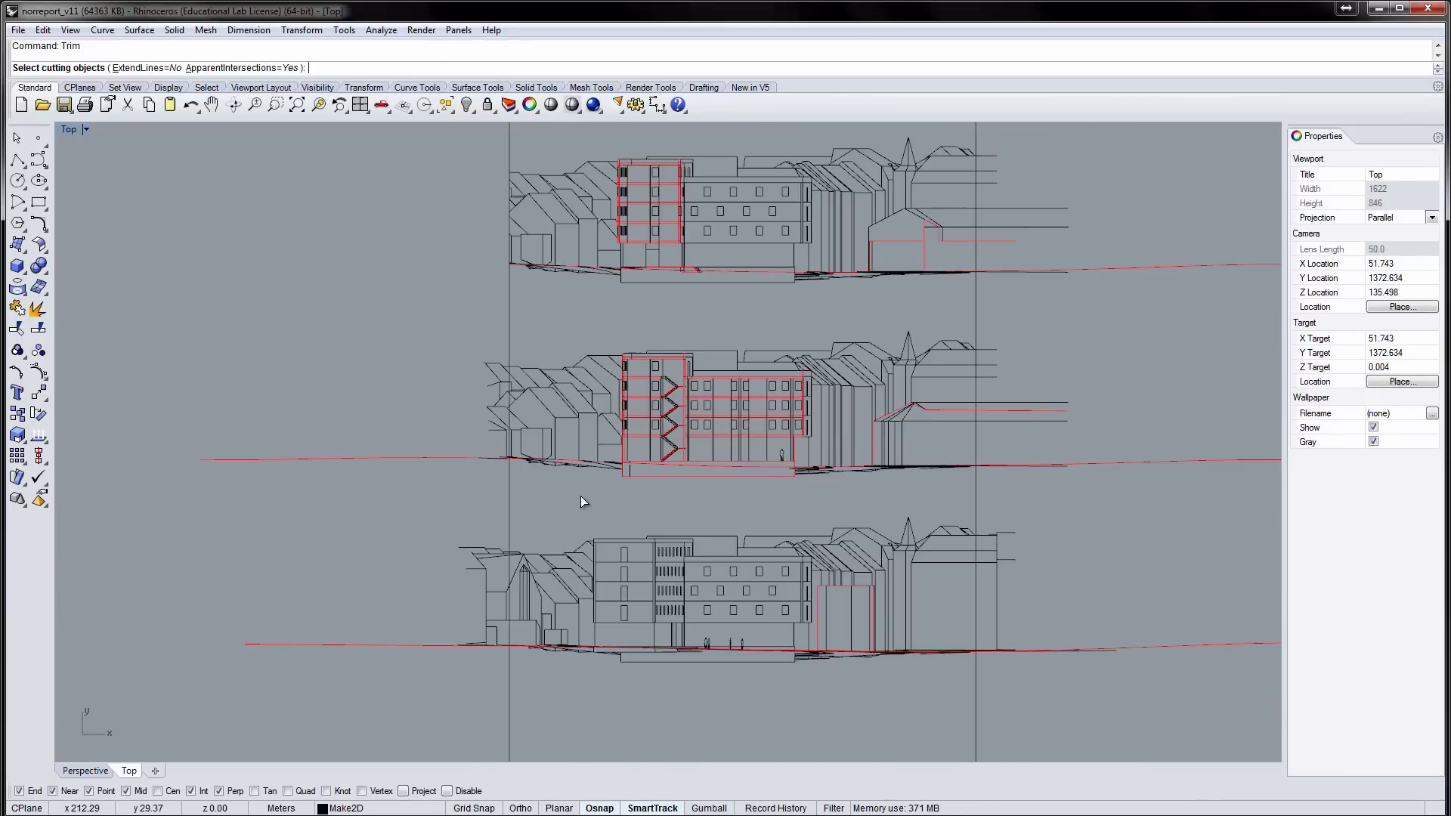
pyautogui.moveTo(580, 496); pyautogui.dragTo(452, 376)
pyautogui.scroll(3, 507, 454)
pyautogui.press('Return')
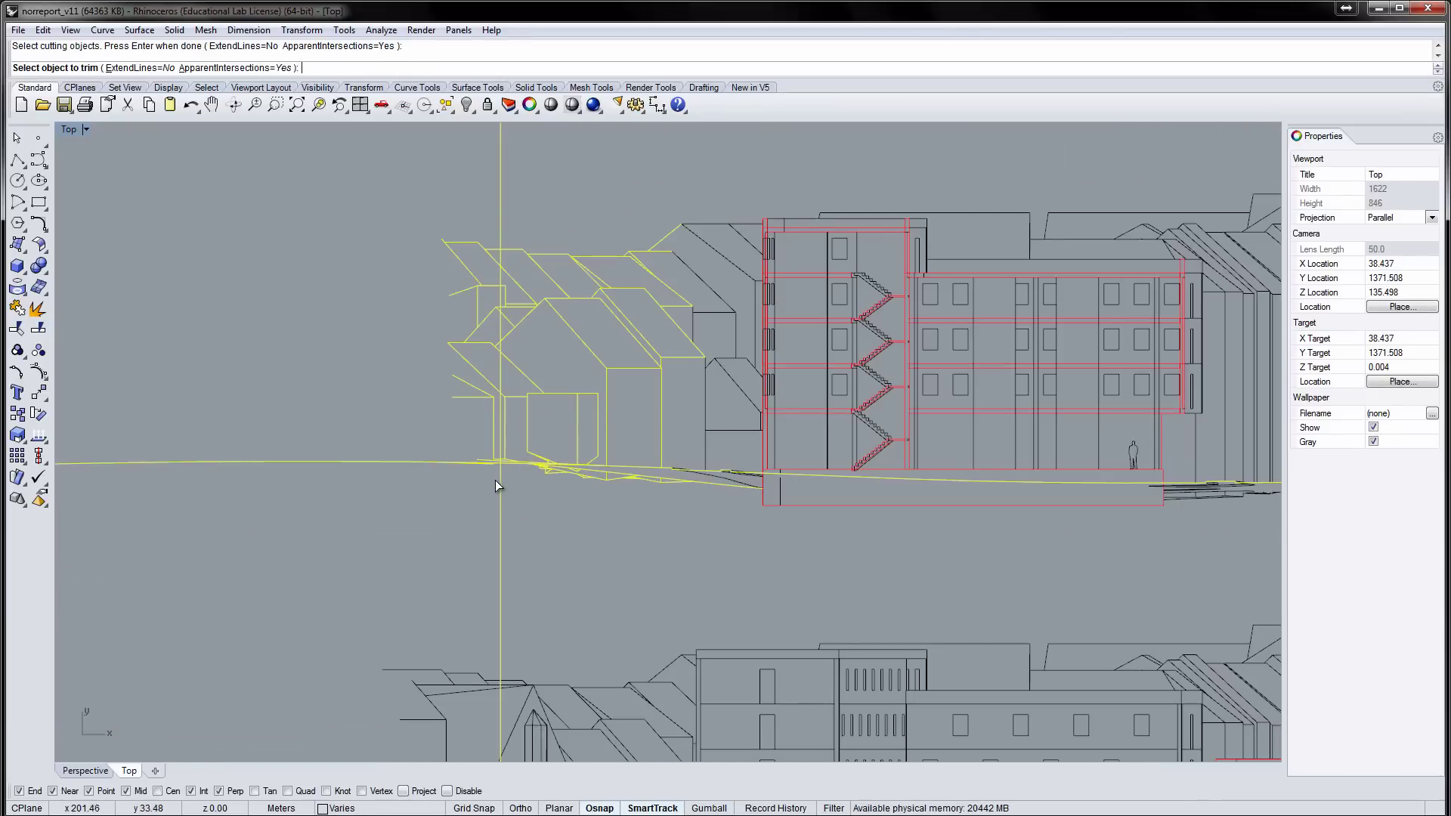
pyautogui.moveTo(412, 305); pyautogui.dragTo(374, 205)
pyautogui.scroll(4, 432, 315)
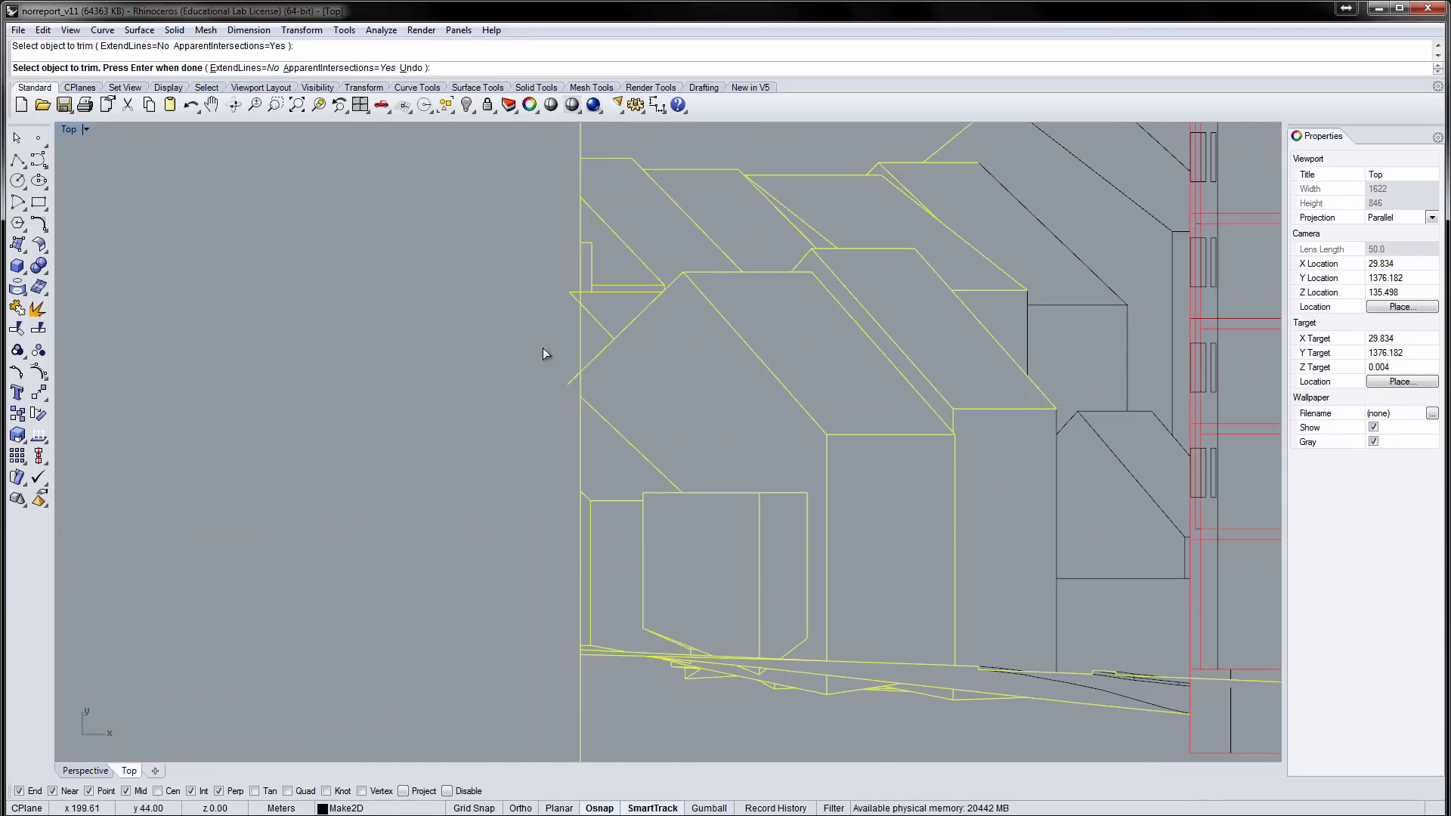
pyautogui.press('Return')
pyautogui.scroll(-4, 521, 273)
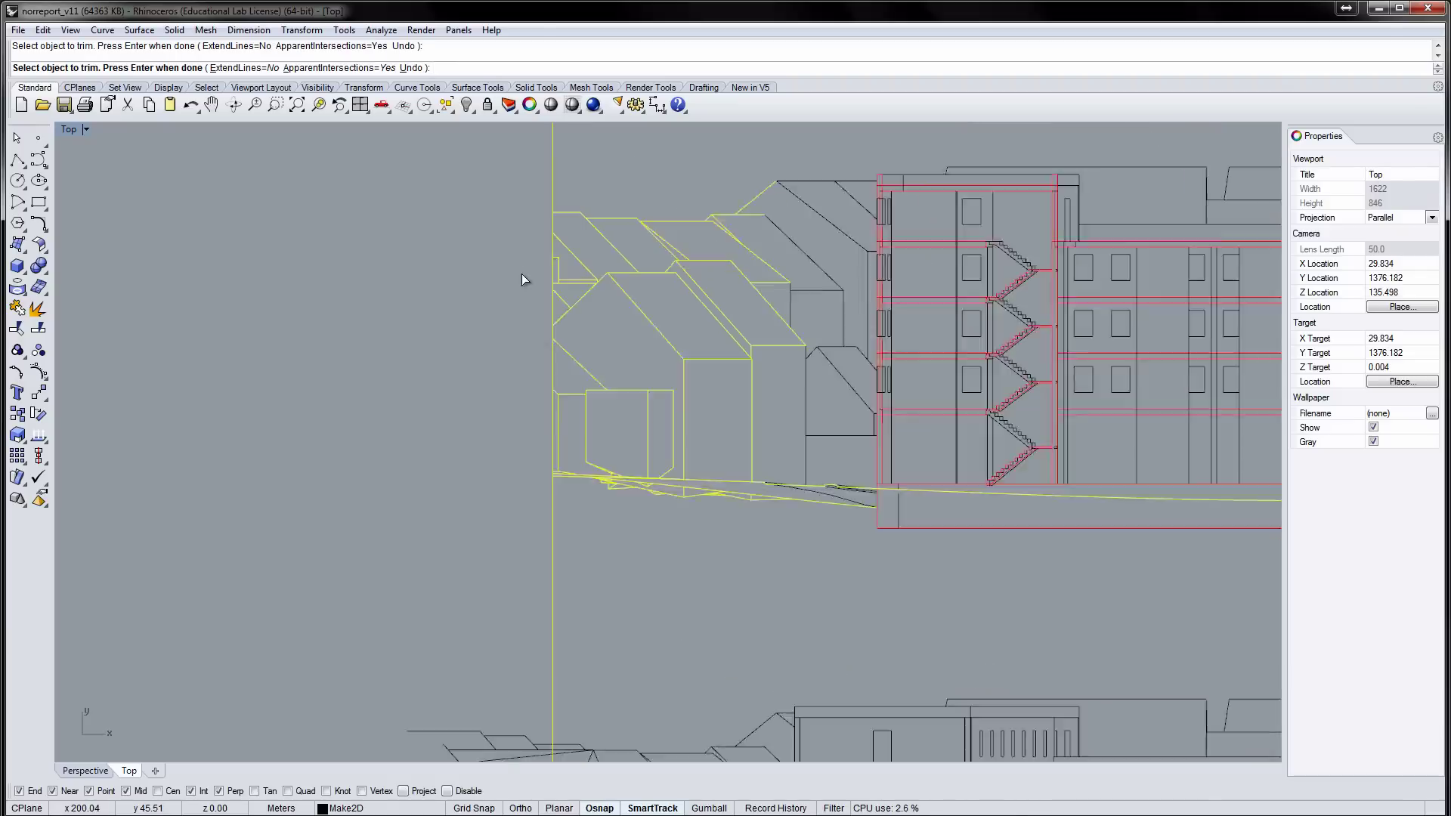
pyautogui.scroll(-5, 436, 266)
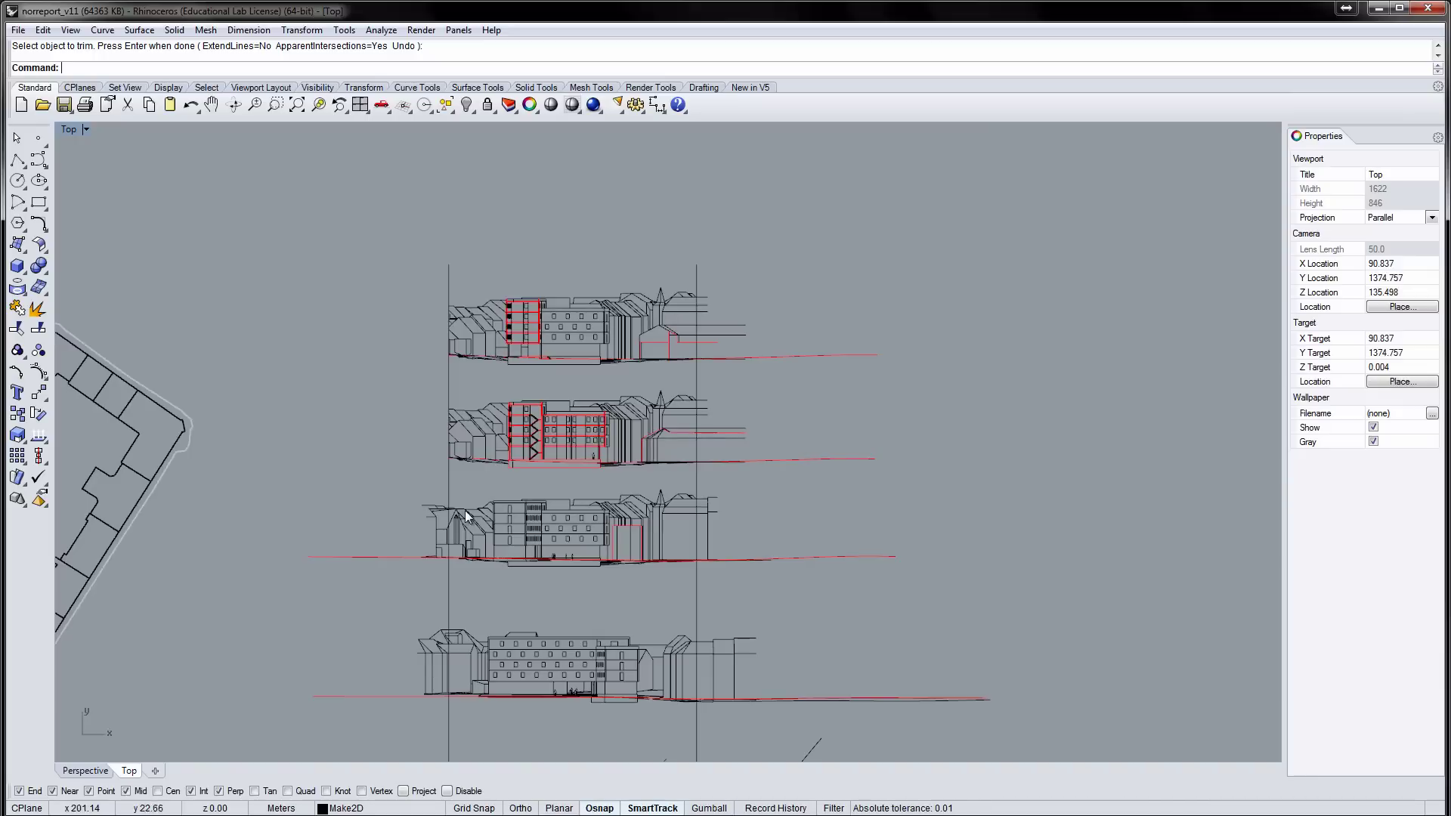
# - Trim the uppermost drawing's roof, facade and ground lines that extend past the right vertical boundary line
pyautogui.scroll(5, 675, 443)
pyautogui.press('Return')
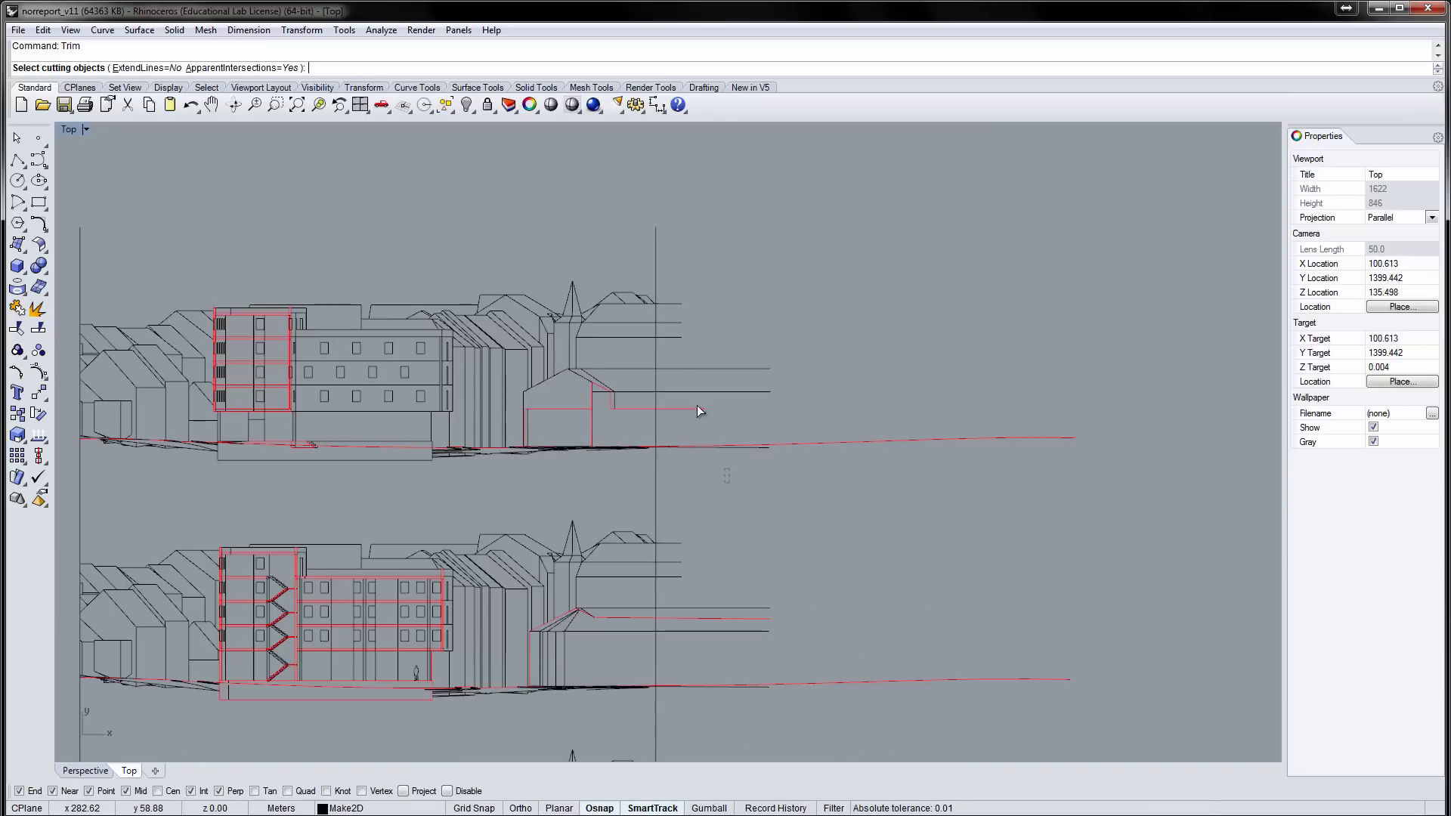
pyautogui.moveTo(637, 261); pyautogui.dragTo(637, 262)
pyautogui.press('Return')
pyautogui.moveTo(695, 472); pyautogui.dragTo(677, 349)
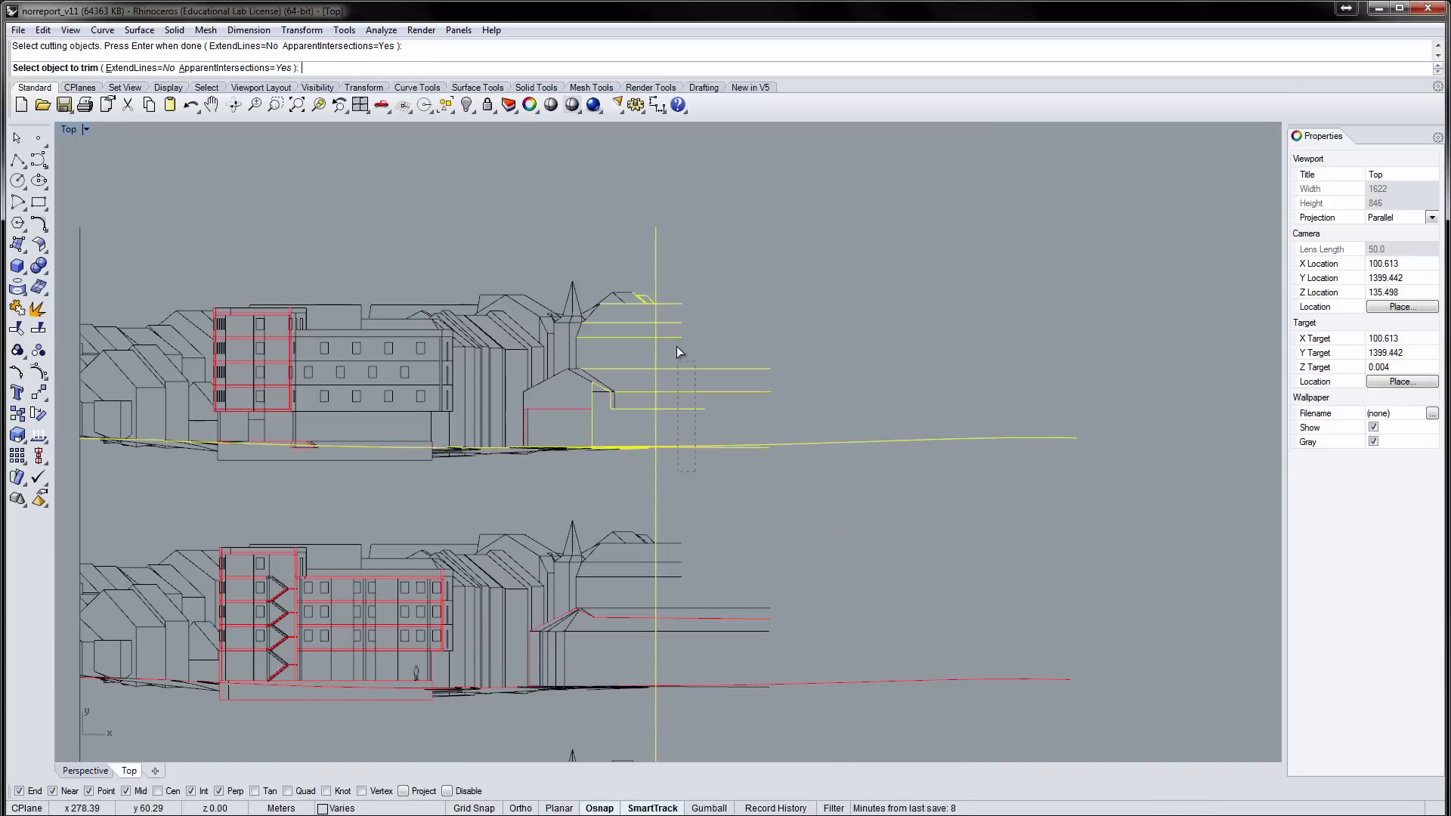
pyautogui.moveTo(660, 289); pyautogui.dragTo(655, 297)
pyautogui.scroll(3, 659, 299)
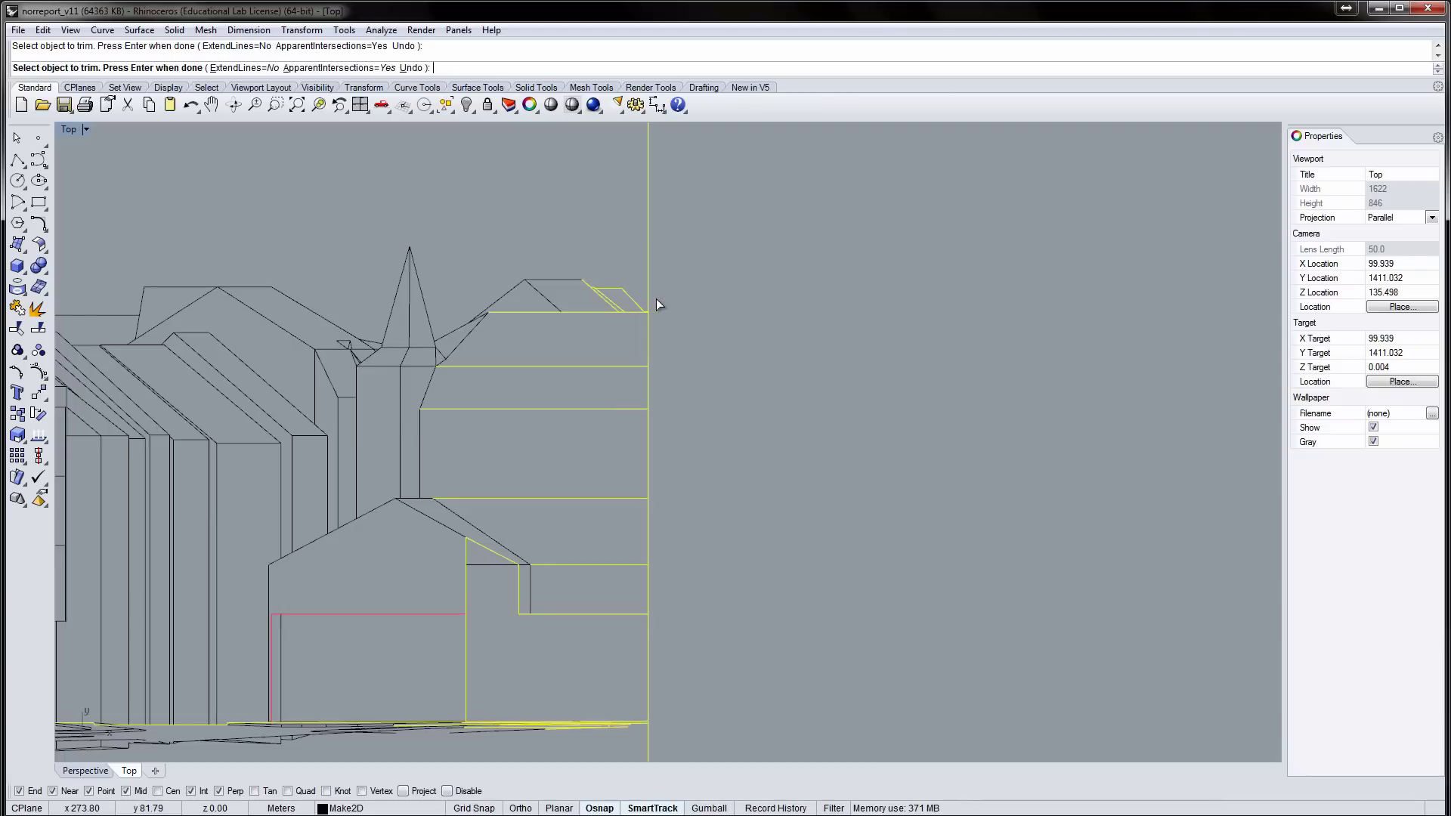
pyautogui.press('Return')
# - Delete the left and right vertical boundary lines
pyautogui.scroll(-12, 656, 298)
pyautogui.moveTo(424, 431); pyautogui.dragTo(626, 342, button='right')
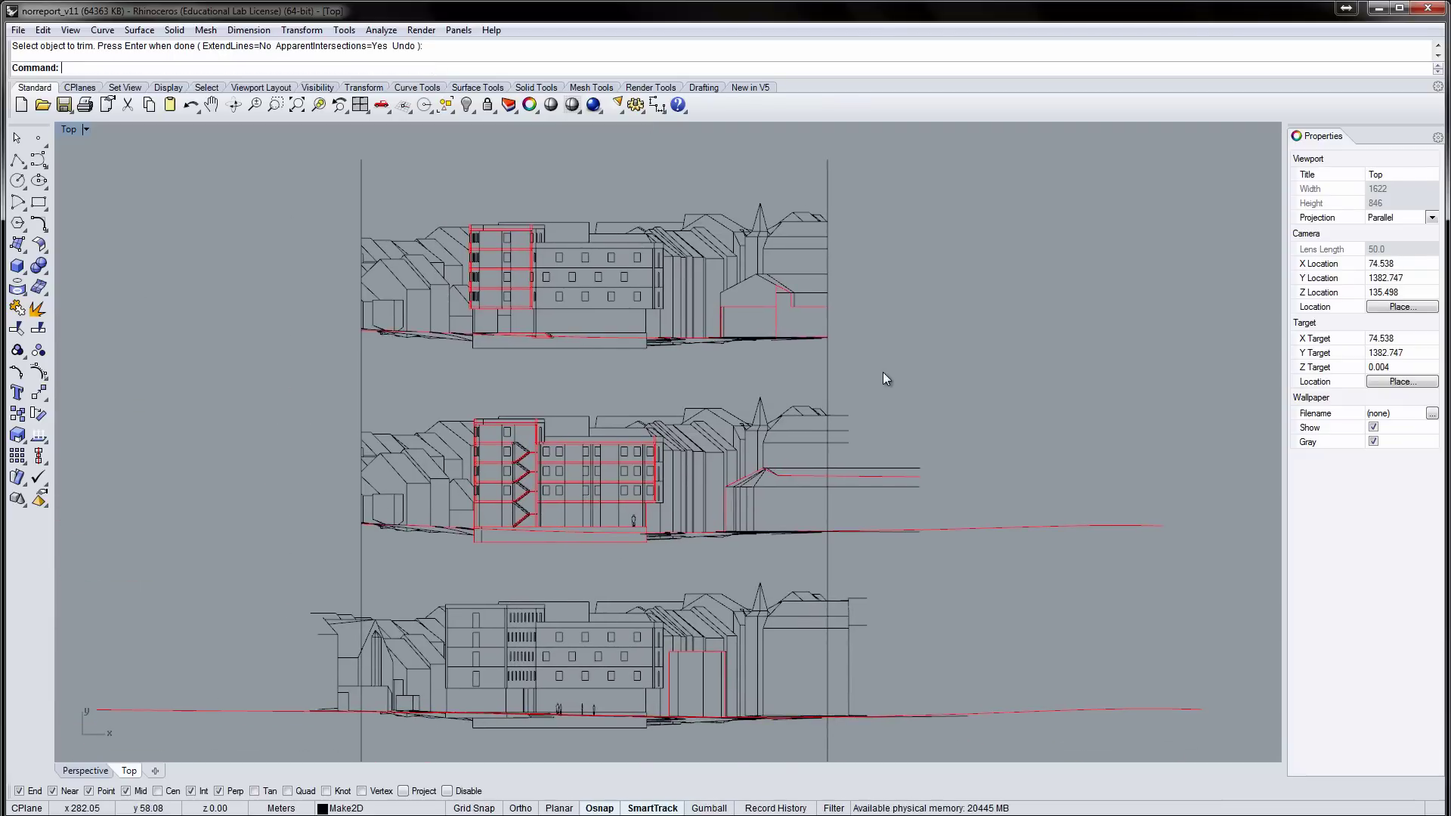
pyautogui.moveTo(281, 365); pyautogui.dragTo(280, 366)
pyautogui.press('Delete')
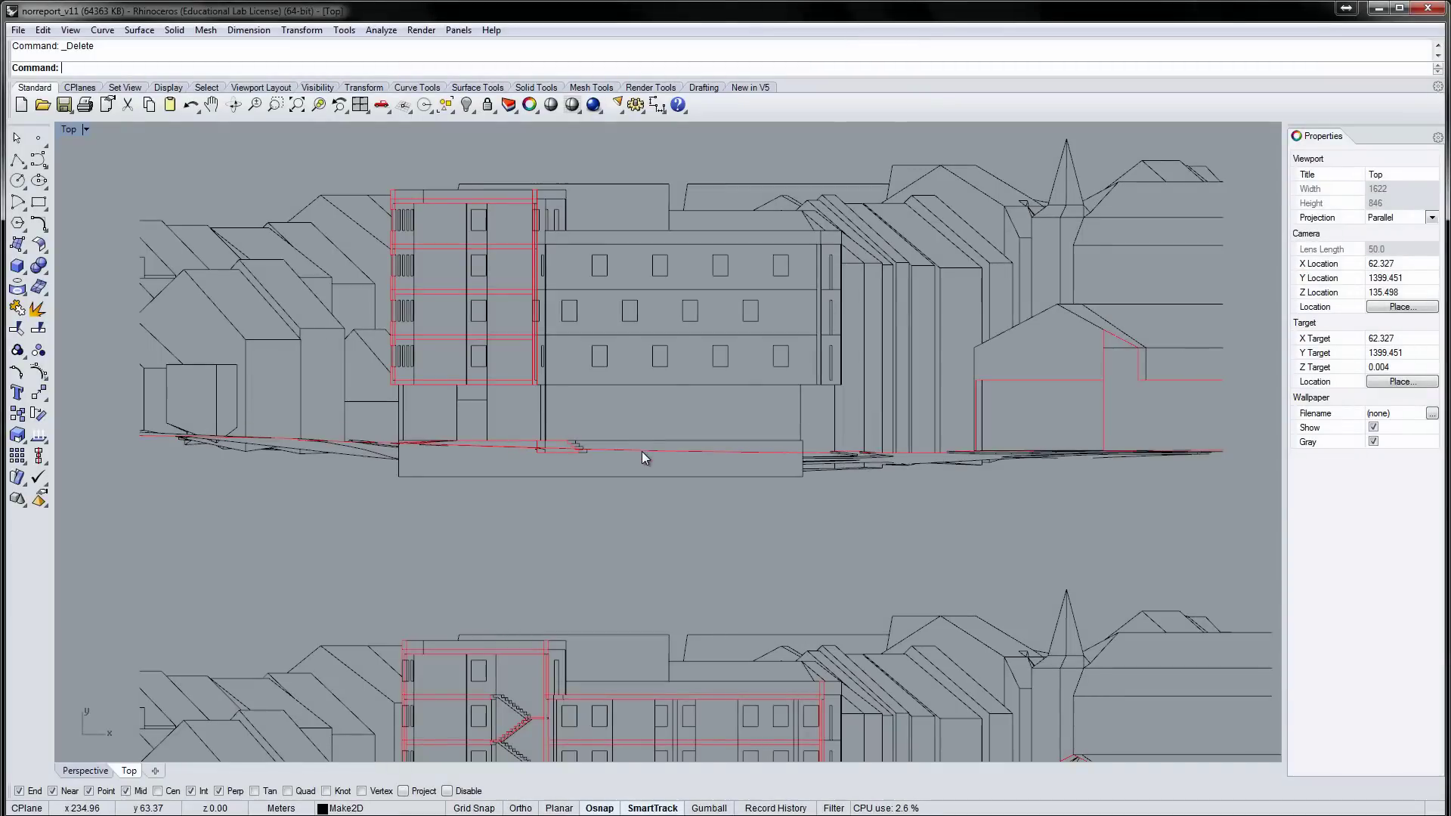
# - Using the red ground section line as the cutting object, trim the context lines below it at the uppermost drawing's left end
pyautogui.click(642, 450)
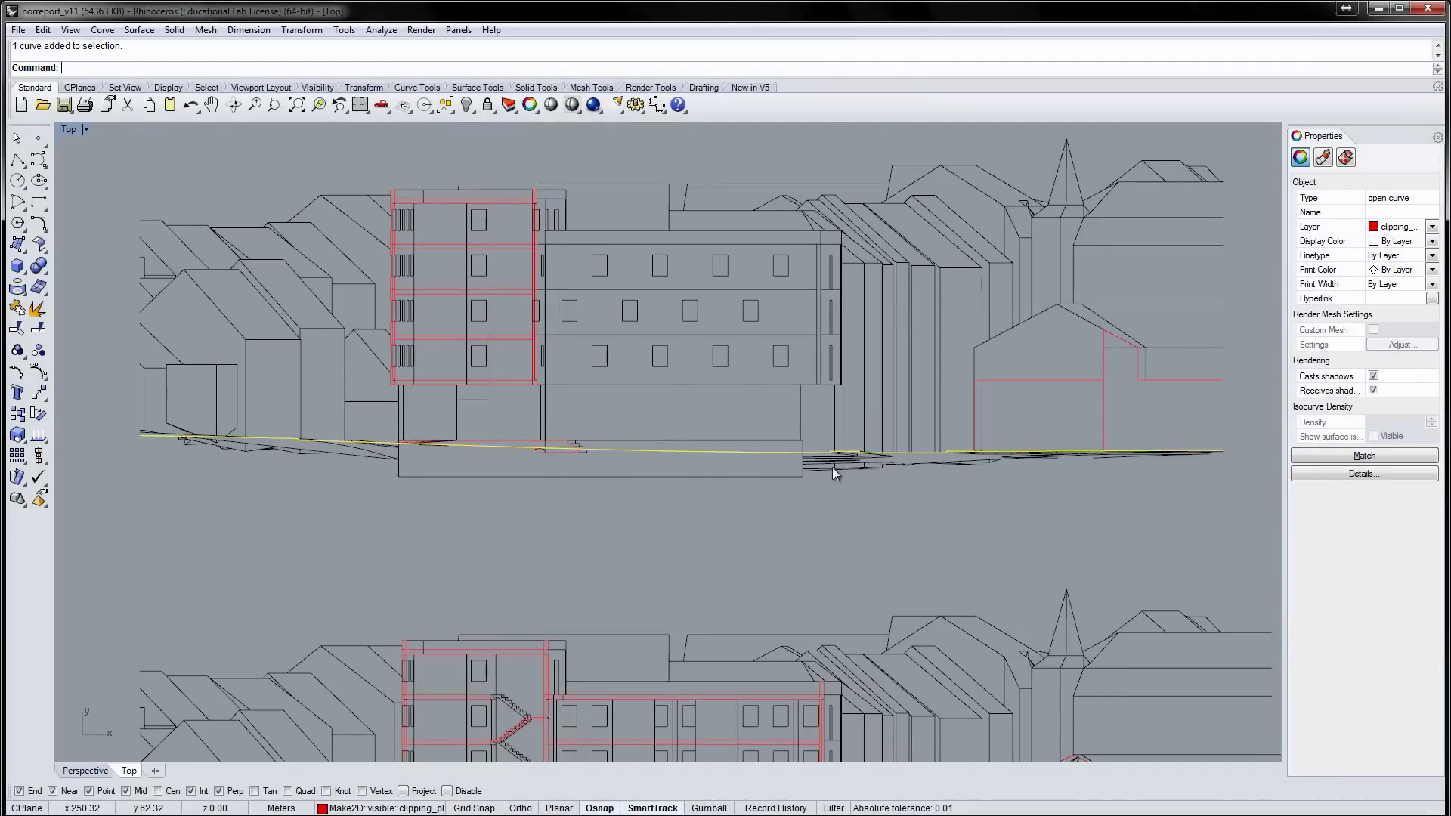
pyautogui.click(718, 501)
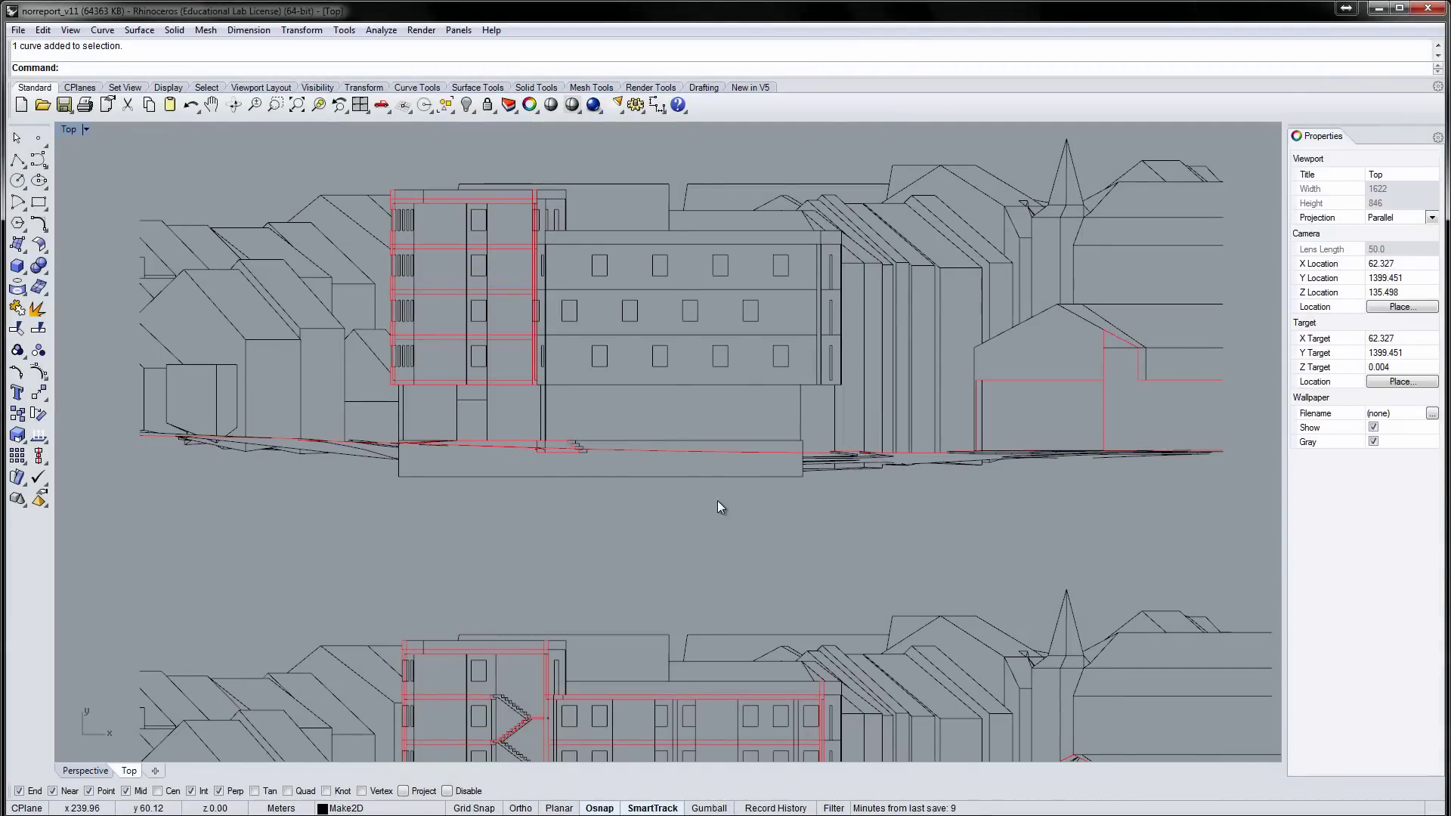
pyautogui.press('Return')
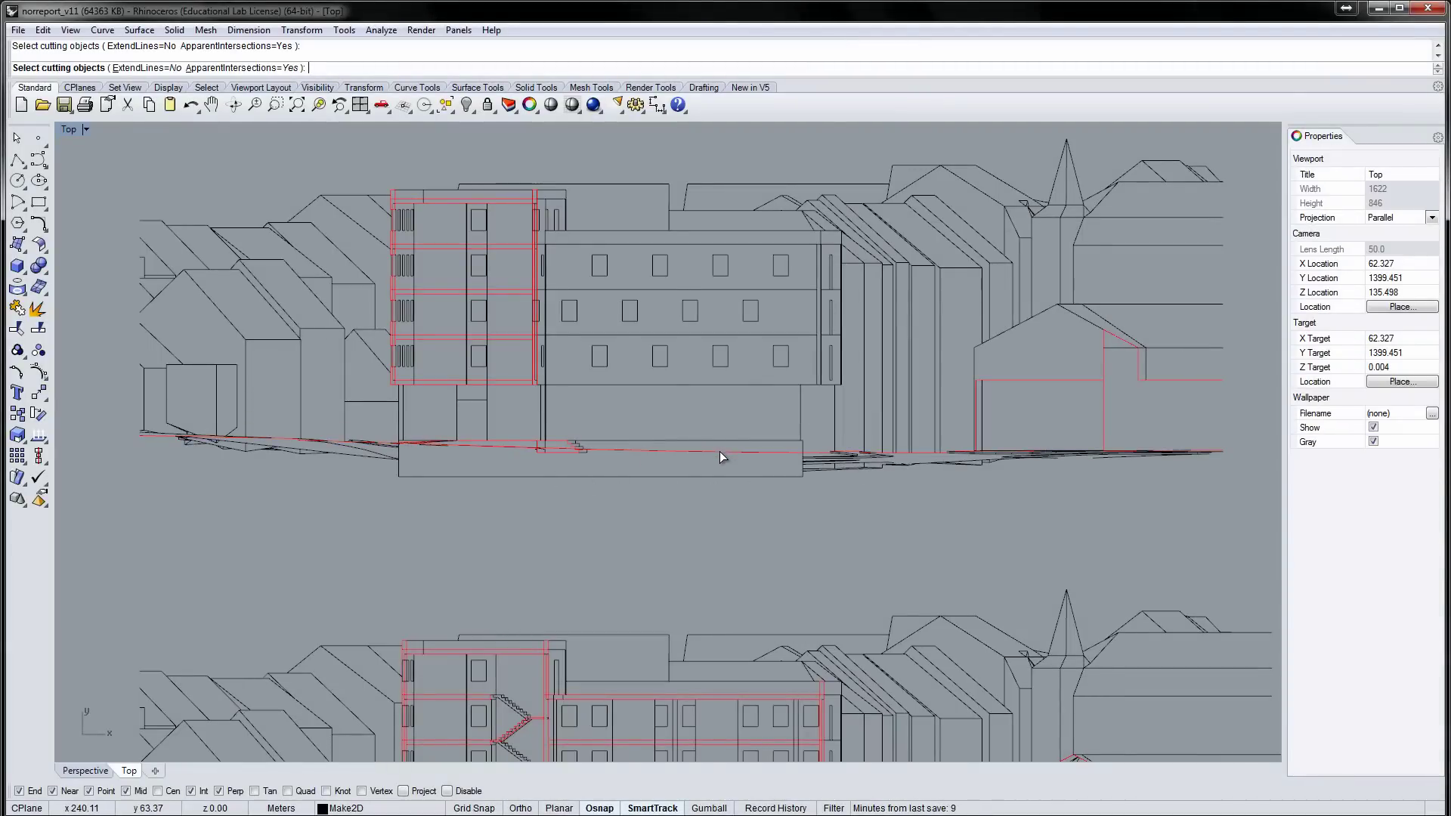
pyautogui.click(720, 451)
pyautogui.press('Return')
pyautogui.moveTo(212, 463); pyautogui.dragTo(344, 497, button='right')
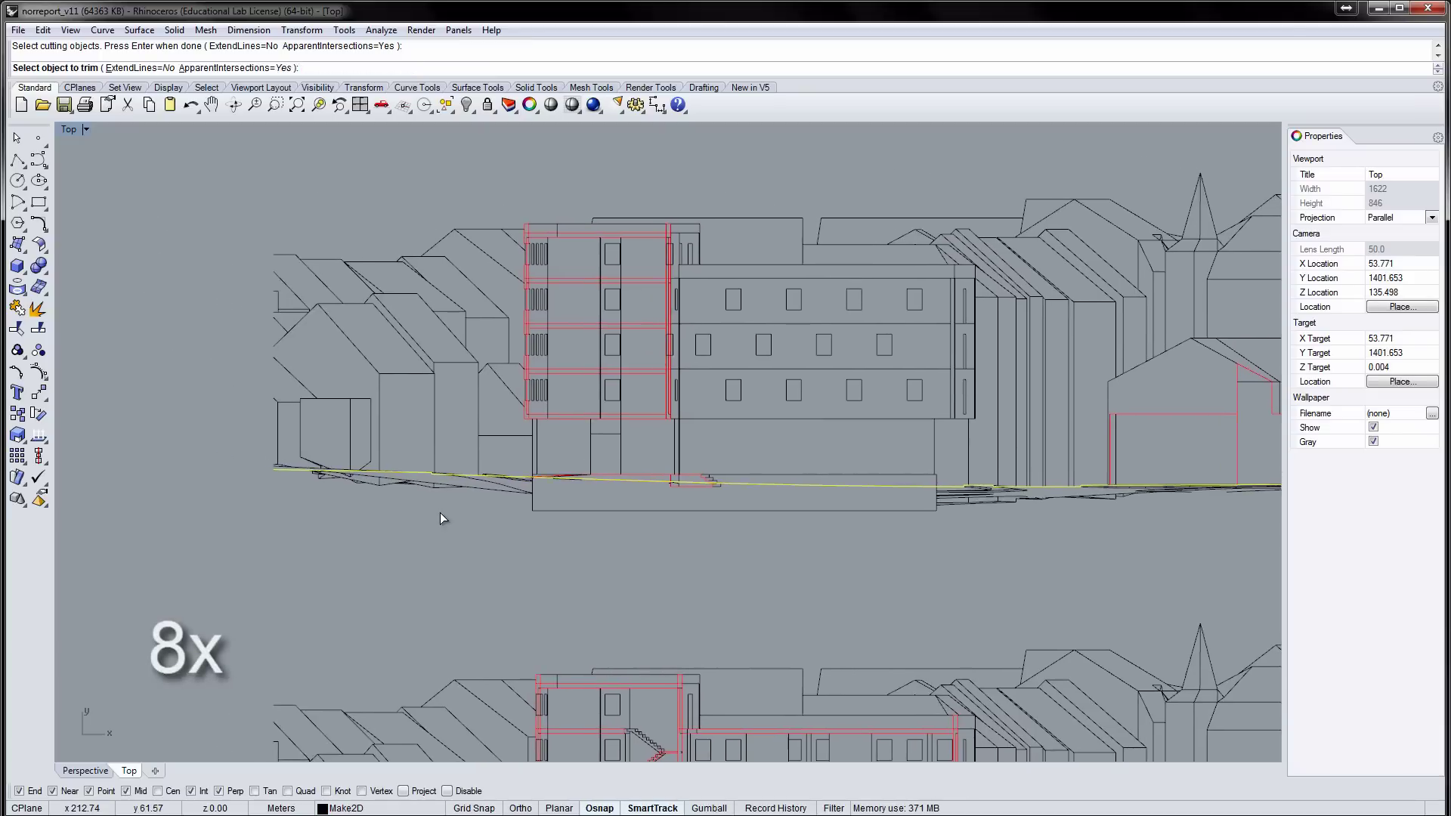
pyautogui.scroll(8, 440, 512)
pyautogui.moveTo(106, 435); pyautogui.dragTo(106, 436)
pyautogui.scroll(18, 535, 427)
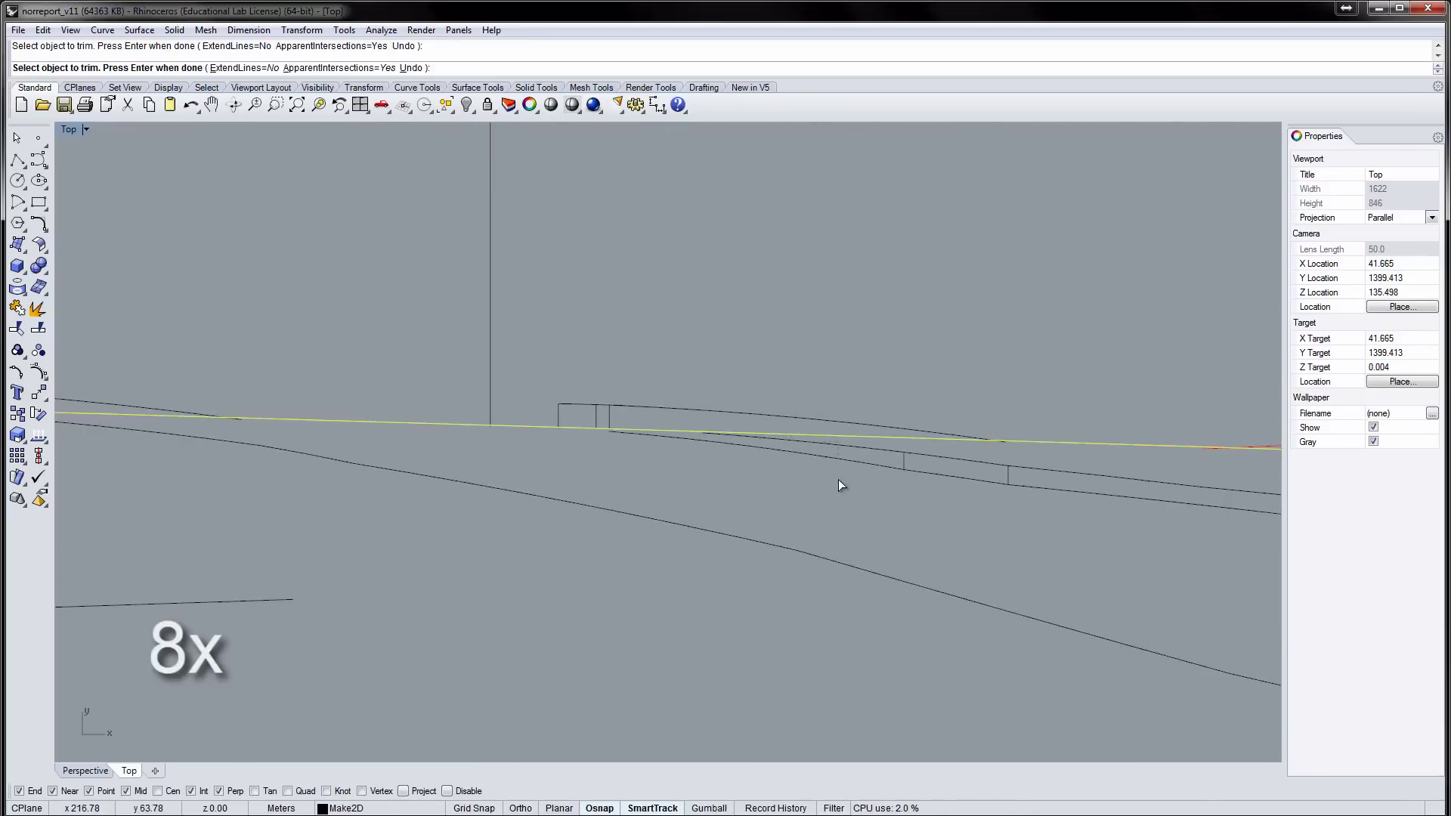
# - Trim the remaining lines that cross below the ground section line, working from the left-hand buildings to the drawing's right part
pyautogui.scroll(10, 544, 446)
pyautogui.moveTo(750, 436)
pyautogui.mouseDown()
pyautogui.moveTo(724, 419)
pyautogui.moveTo(672, 507)
pyautogui.mouseUp()
pyautogui.scroll(-7, 529, 483)
pyautogui.scroll(-20, 334, 529)
pyautogui.scroll(20, 113, 499)
pyautogui.scroll(-16, 488, 515)
pyautogui.moveTo(488, 516); pyautogui.dragTo(269, 467, button='right')
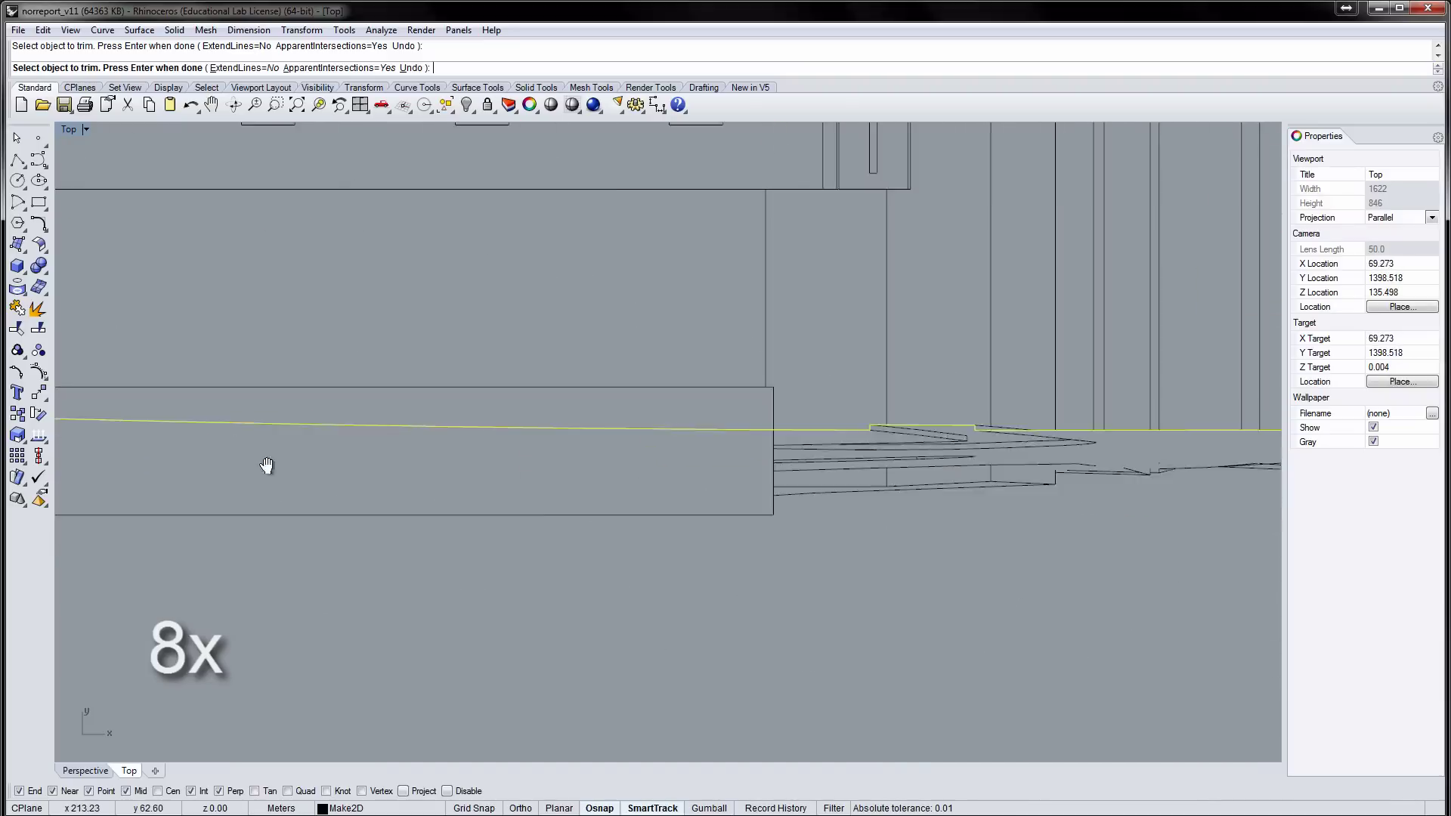
pyautogui.scroll(8, 1133, 446)
pyautogui.moveTo(1134, 423); pyautogui.dragTo(567, 427, button='right')
pyautogui.scroll(2, 1077, 434)
pyautogui.moveTo(1077, 433); pyautogui.dragTo(736, 437, button='right')
pyautogui.scroll(6, 736, 437)
pyautogui.moveTo(1209, 431); pyautogui.dragTo(535, 430, button='right')
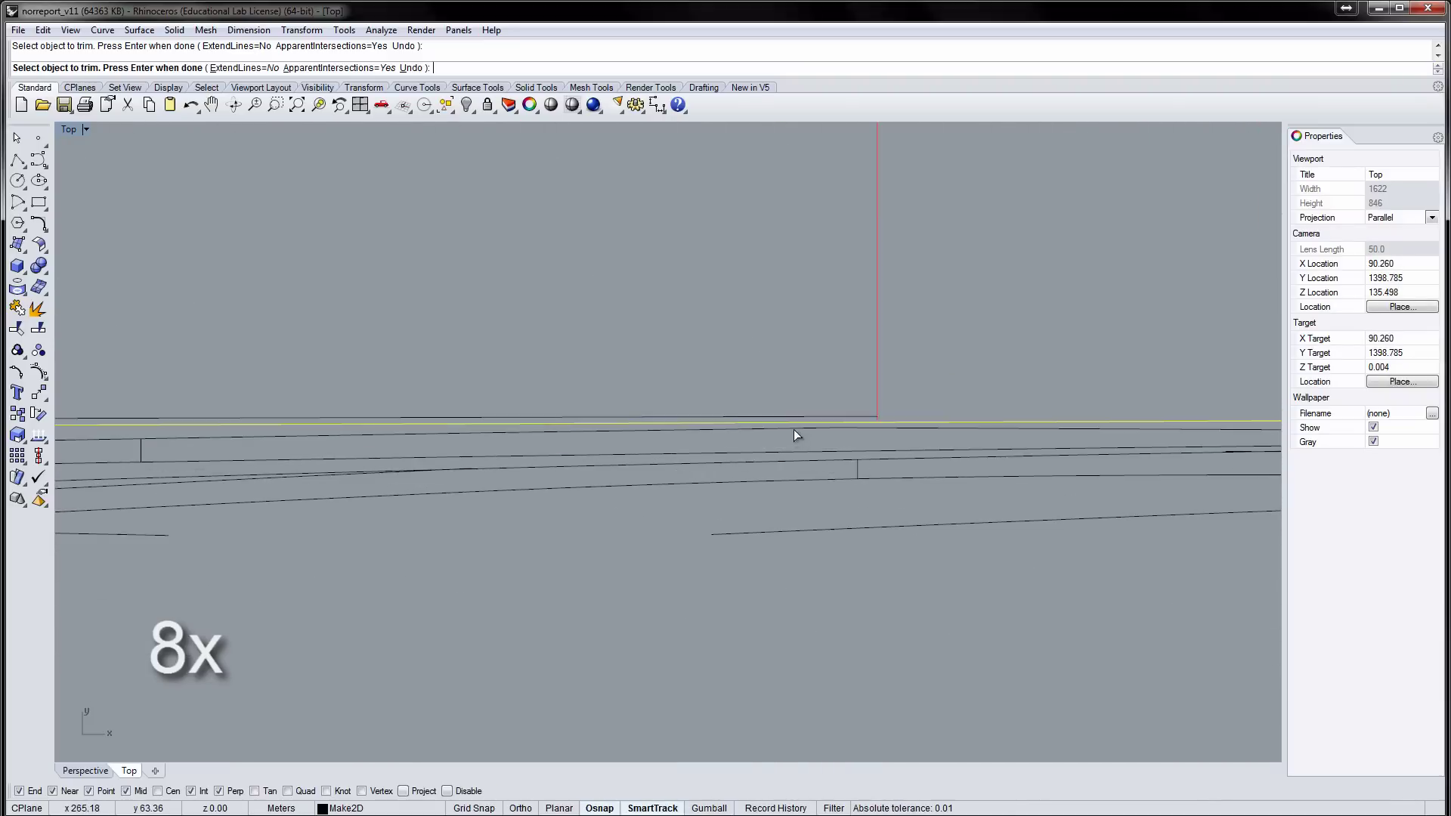
pyautogui.moveTo(1209, 458); pyautogui.dragTo(777, 474, button='right')
pyautogui.moveTo(950, 475); pyautogui.dragTo(611, 484, button='right')
pyautogui.press('Return')
# - Delete the leftover terrain line fragments under the ground section line in the right part of the uppermost drawing
pyautogui.press('Delete')
pyautogui.click(611, 484)
pyautogui.press('Delete')
pyautogui.moveTo(398, 488); pyautogui.dragTo(1002, 555, button='right')
pyautogui.click(656, 497)
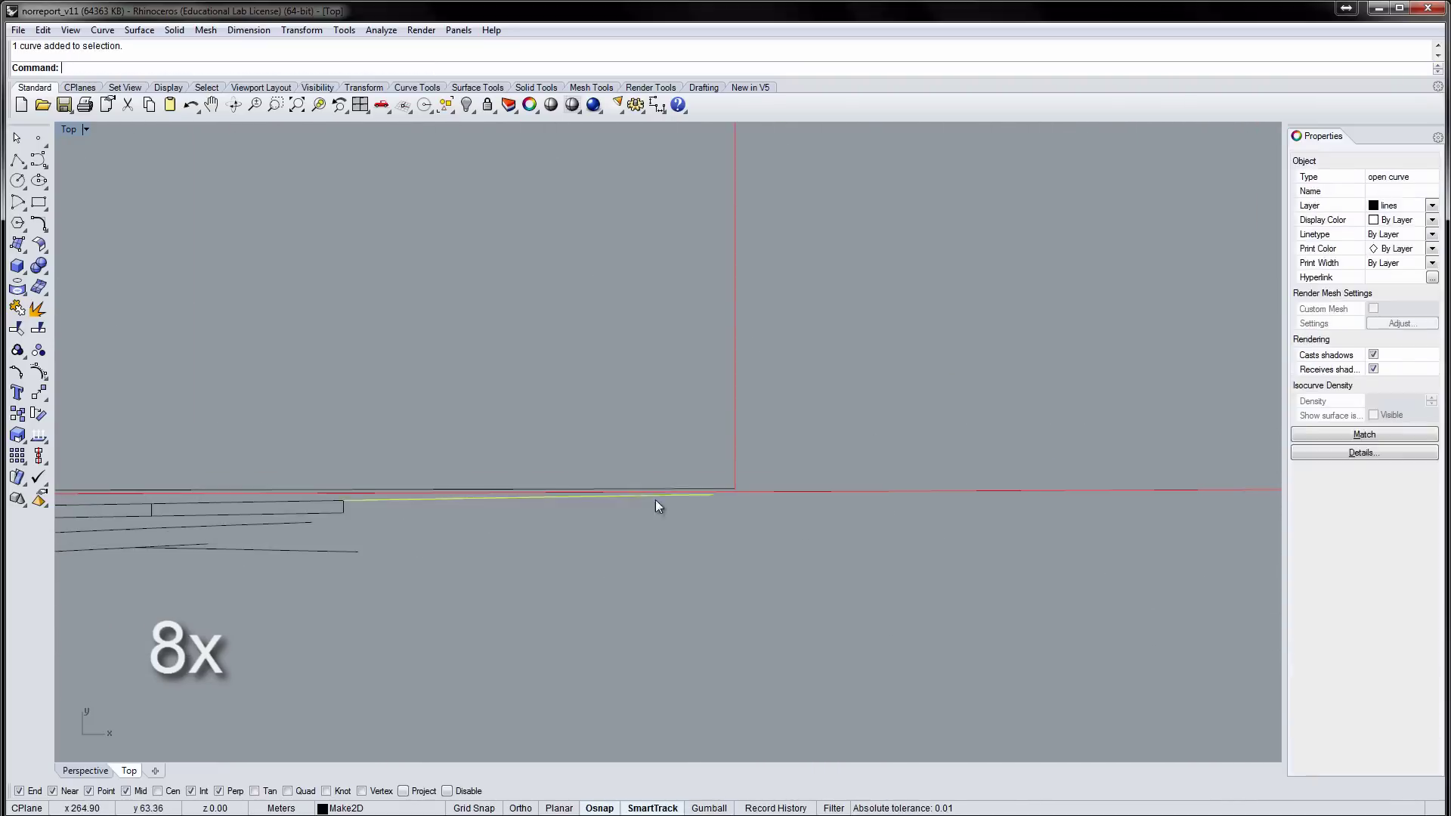
pyautogui.press('Delete')
pyautogui.moveTo(470, 644); pyautogui.dragTo(310, 523)
pyautogui.press('Delete')
pyautogui.moveTo(703, 708); pyautogui.dragTo(497, 488)
pyautogui.press('Delete')
# - Trim the entrance steps and wall lines below the building where they pass under the ground section line
pyautogui.moveTo(498, 529); pyautogui.dragTo(1058, 544, button='right')
pyautogui.moveTo(350, 529); pyautogui.dragTo(975, 628, button='right')
pyautogui.write('trim')
pyautogui.press('Return')
pyautogui.moveTo(1030, 593); pyautogui.dragTo(314, 415)
pyautogui.press('Return')
pyautogui.moveTo(941, 529); pyautogui.dragTo(842, 482)
pyautogui.moveTo(529, 529); pyautogui.dragTo(438, 484)
pyautogui.moveTo(447, 536); pyautogui.dragTo(393, 476)
pyautogui.scroll(-7, 415, 466)
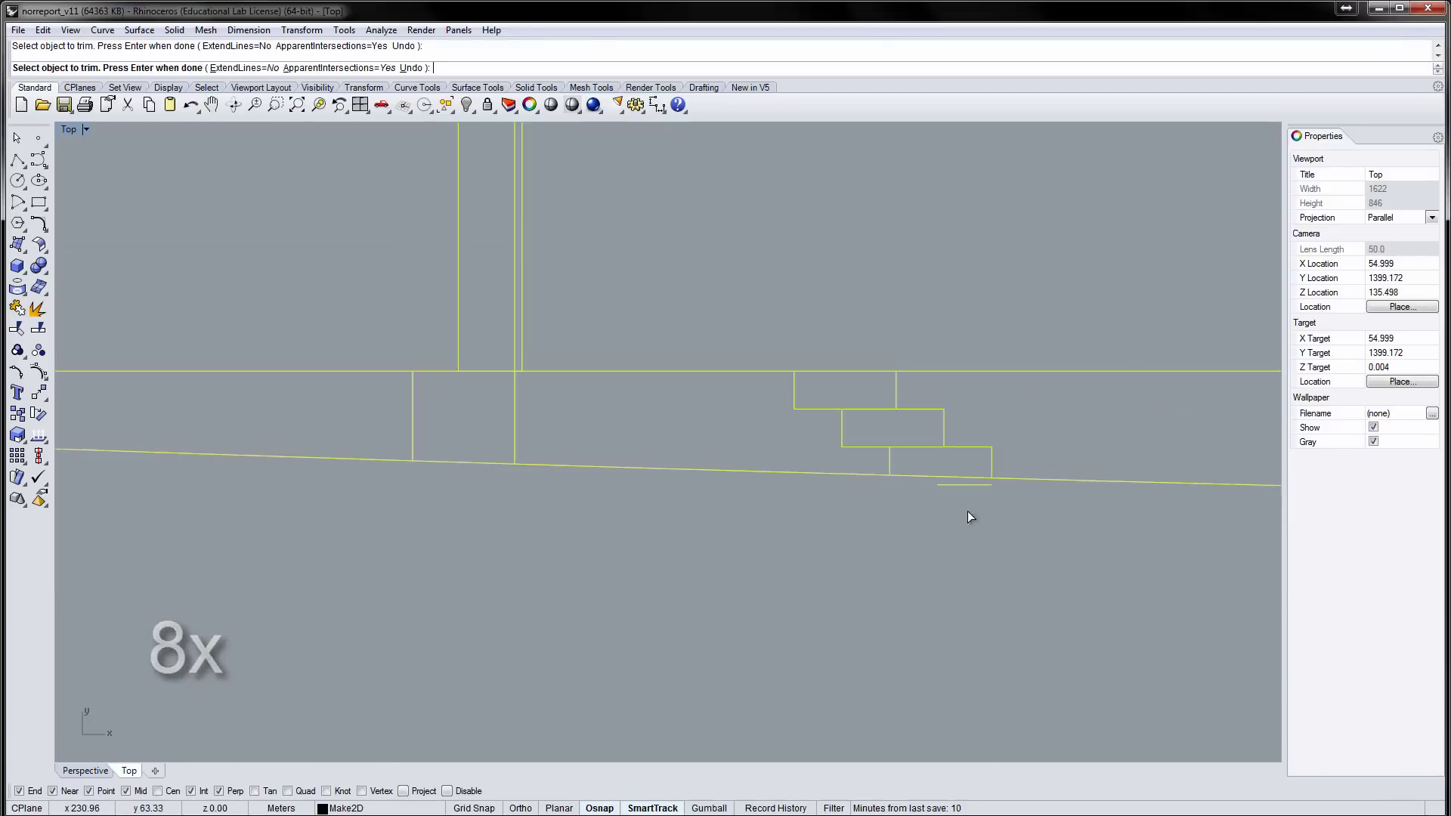
pyautogui.press('Return')
# - Delete the leftover line fragments below the ground section line from the entrance steps to the drawing's left end
pyautogui.moveTo(492, 537); pyautogui.dragTo(922, 544, button='right')
pyautogui.moveTo(529, 534); pyautogui.dragTo(448, 479)
pyautogui.press('Delete')
pyautogui.moveTo(446, 479); pyautogui.dragTo(912, 528, button='right')
pyautogui.moveTo(497, 670); pyautogui.dragTo(340, 515)
pyautogui.press('Delete')
pyautogui.moveTo(342, 515); pyautogui.dragTo(831, 563, button='right')
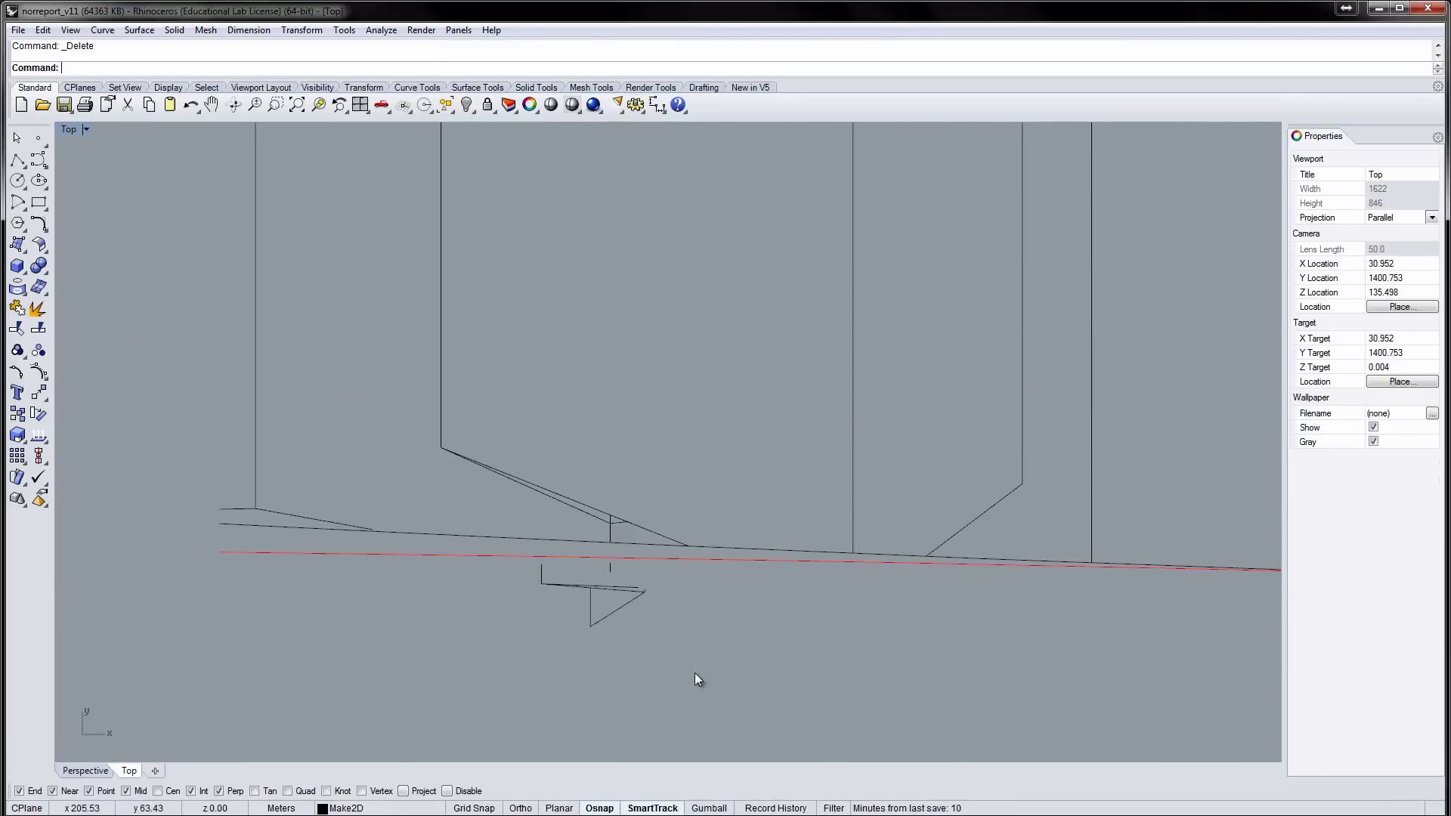
pyautogui.moveTo(695, 673); pyautogui.dragTo(529, 558)
pyautogui.press('Delete')
pyautogui.scroll(-15, 592, 530)
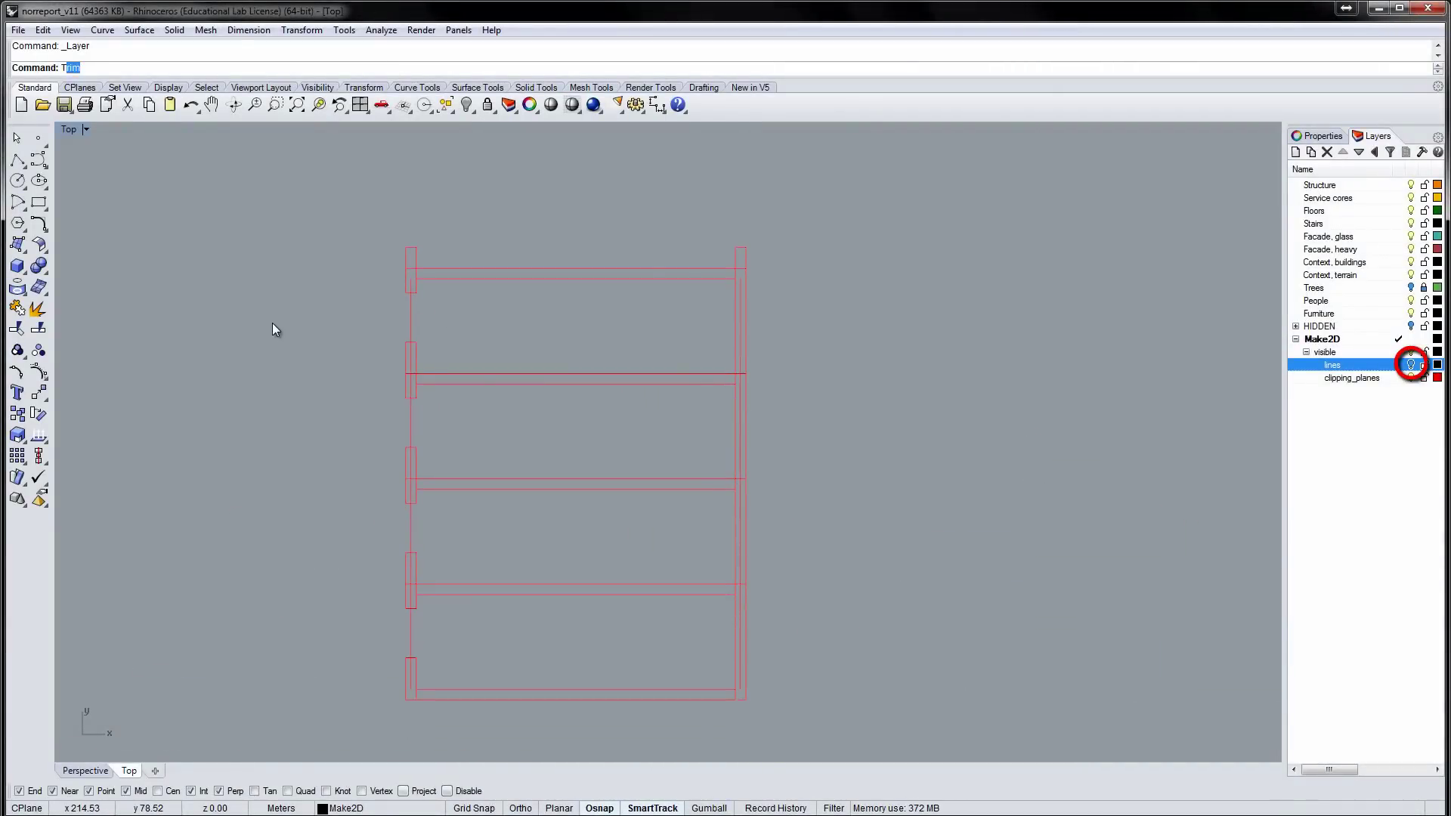
# - With all the section curves as cutting objects, trim the overlapping lines where the roof slab meets the left facade wall
pyautogui.press('Return')
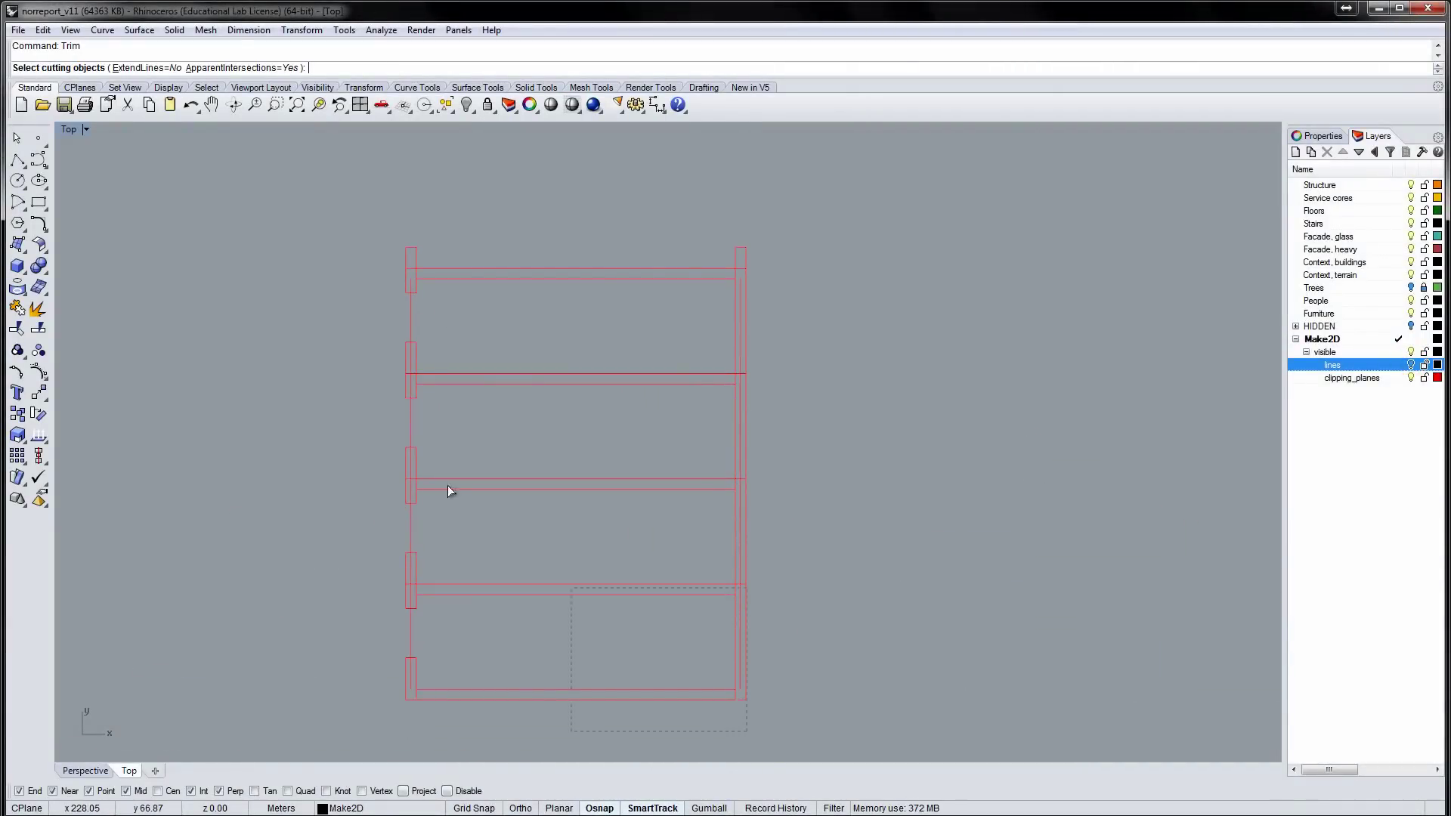
pyautogui.moveTo(319, 256); pyautogui.dragTo(306, 215)
pyautogui.press('Return')
pyautogui.scroll(5, 438, 272)
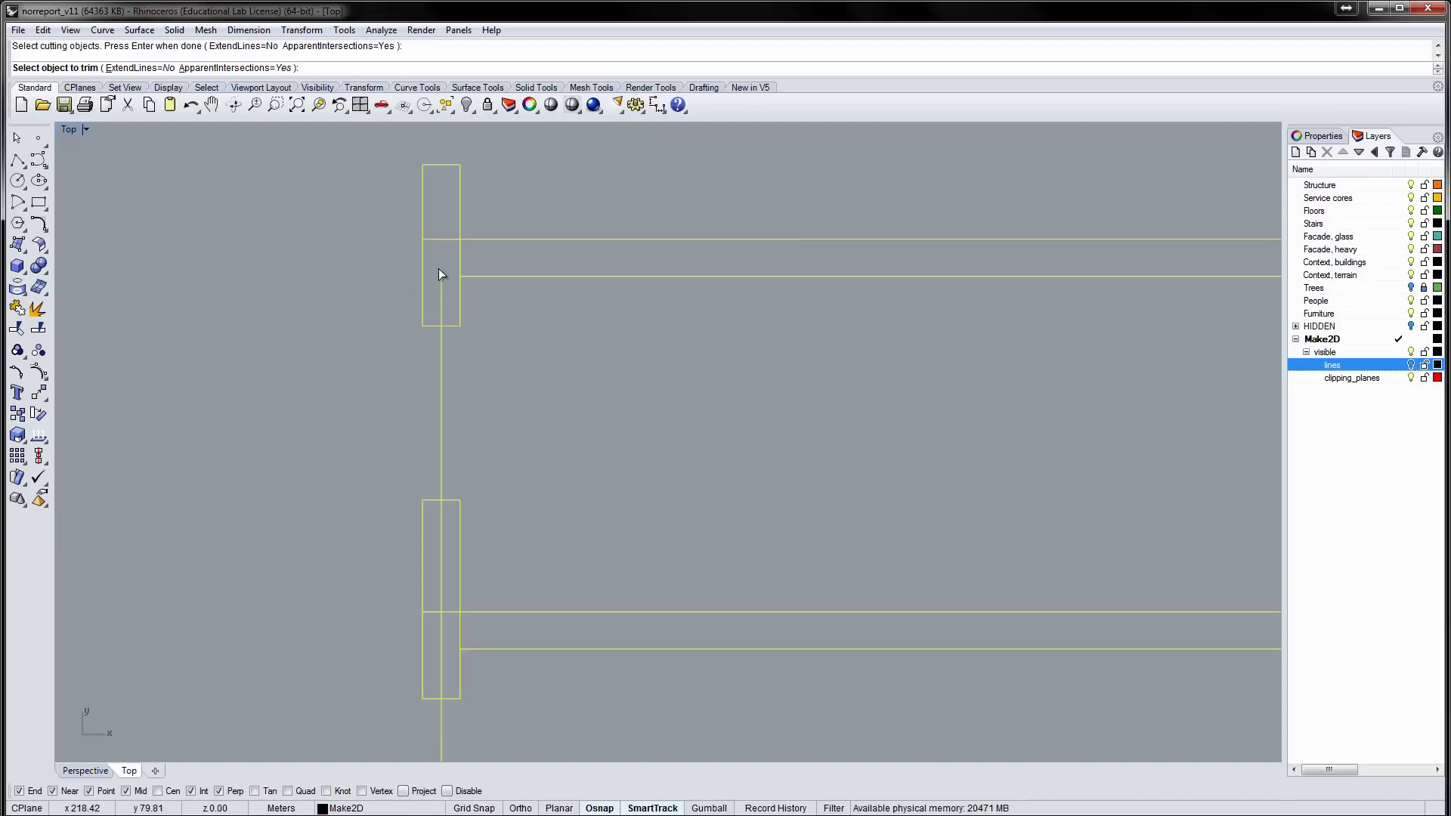
pyautogui.click(460, 257)
pyautogui.click(448, 239)
pyautogui.click(442, 278)
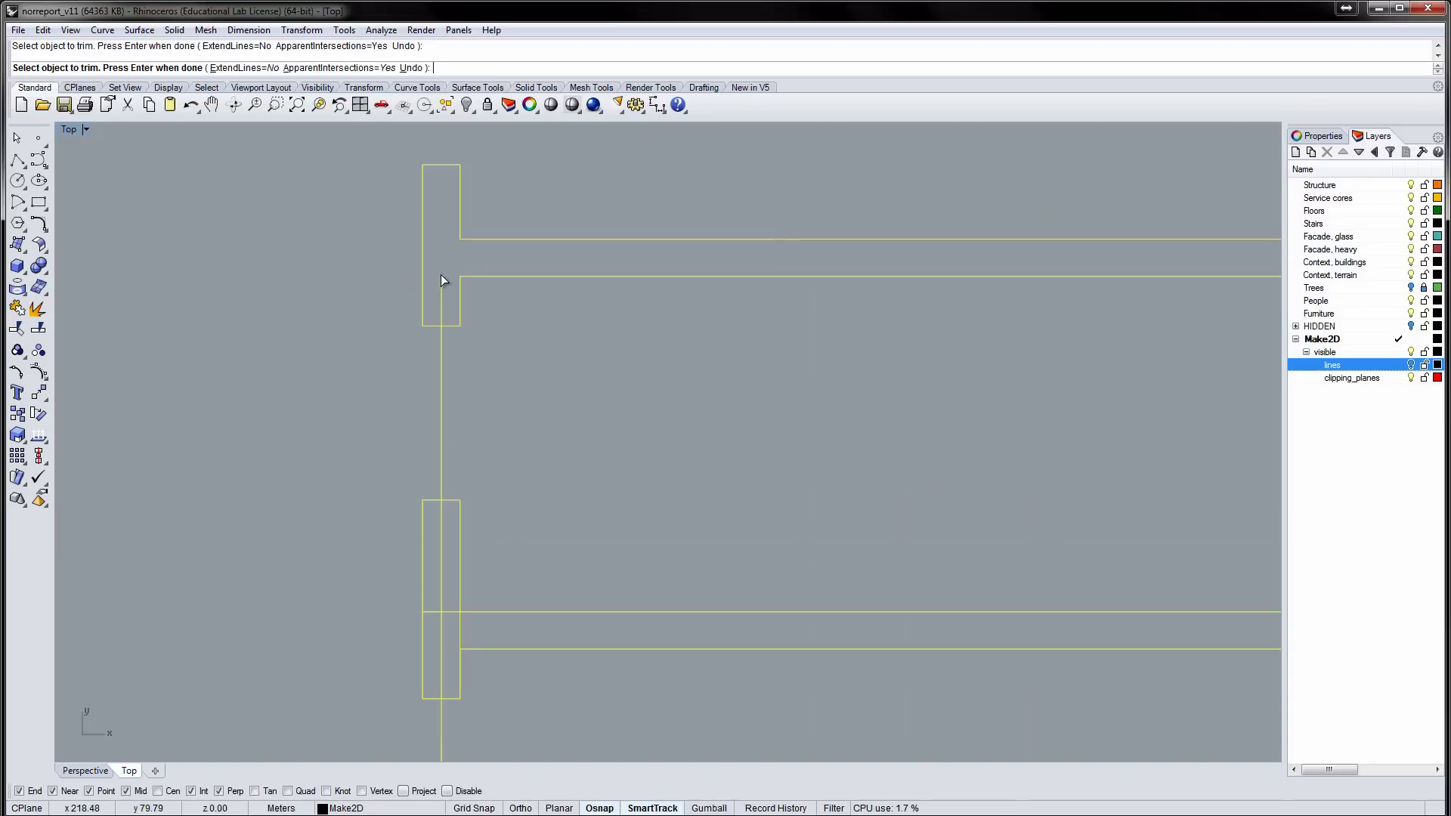
# - Trim the overlapping section lines where the next floor slab down meets the left facade and the right wall
pyautogui.scroll(-8, 440, 300)
pyautogui.scroll(8, 427, 483)
pyautogui.click(462, 408)
pyautogui.scroll(-10, 454, 345)
pyautogui.scroll(12, 861, 331)
pyautogui.click(858, 431)
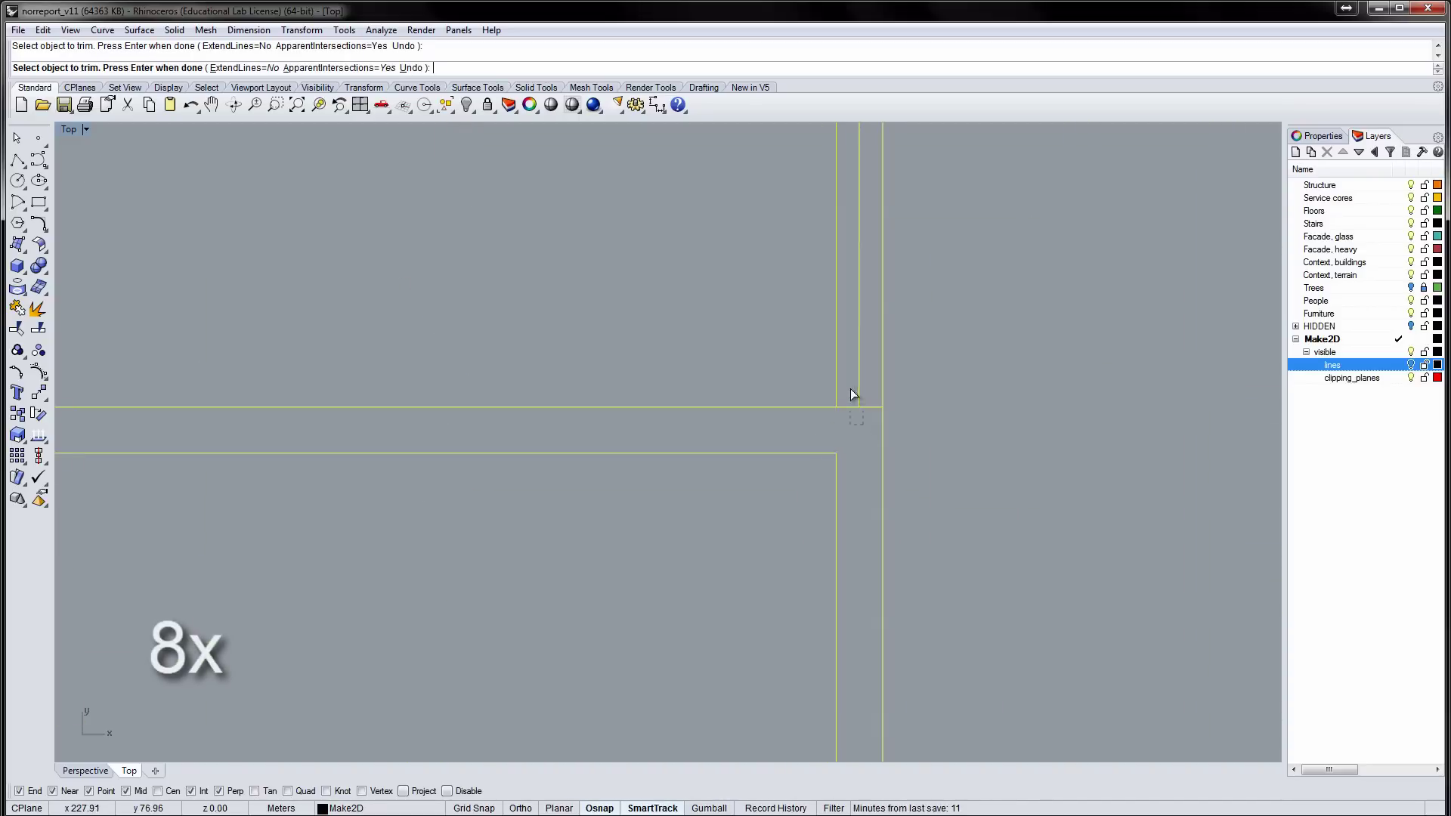
pyautogui.click(857, 388)
# - Trim the overlapping section lines at the right wall and left facade junctions of the middle floor slab
pyautogui.moveTo(786, 363); pyautogui.dragTo(786, 250, button='right')
pyautogui.scroll(-8, 786, 249)
pyautogui.scroll(8, 813, 470)
pyautogui.click(818, 472)
pyautogui.scroll(-8, 759, 382)
pyautogui.click(158, 393)
pyautogui.scroll(6, 627, 557)
pyautogui.moveTo(635, 557); pyautogui.dragTo(279, 458, button='right')
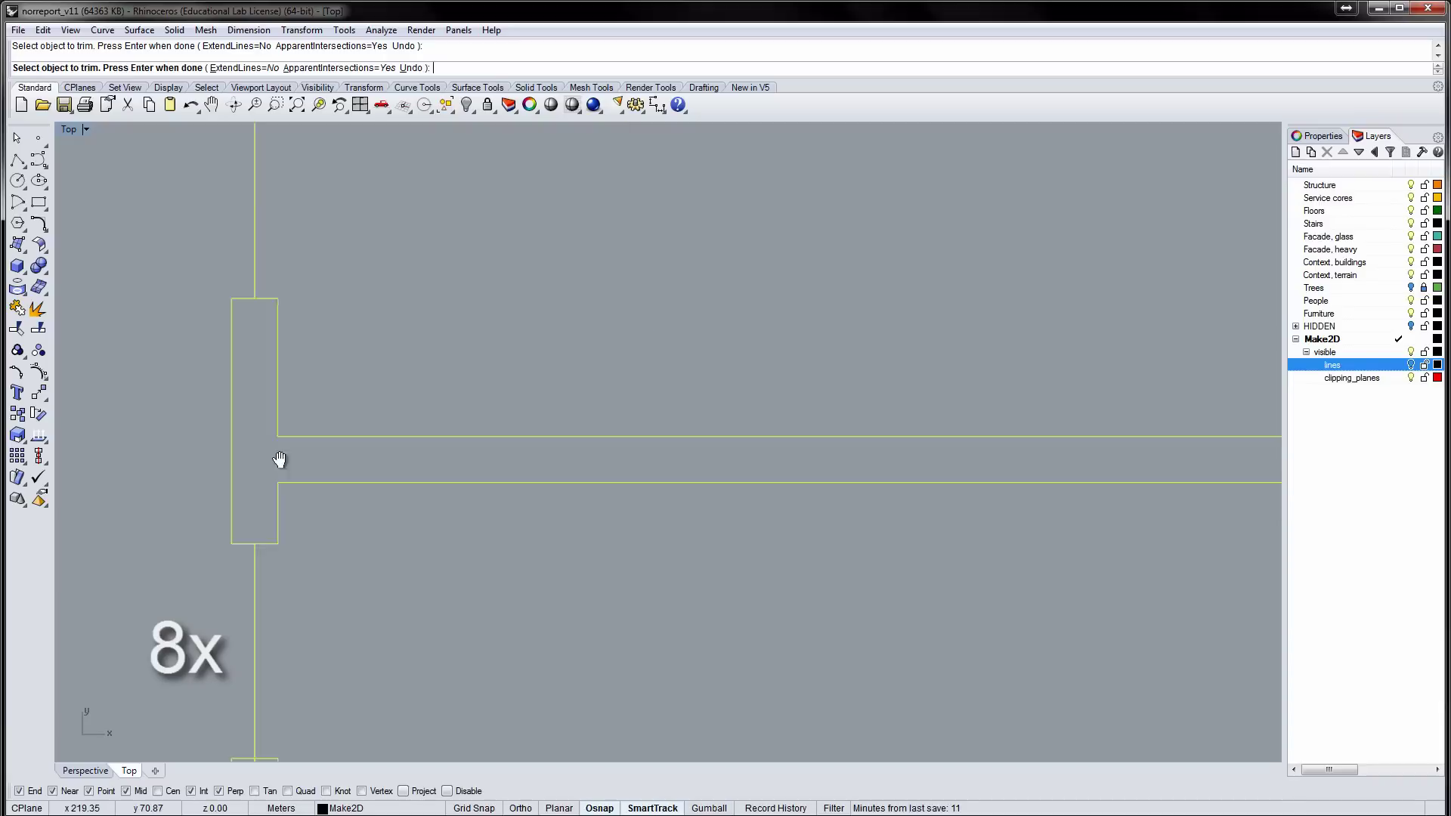
# - Trim the overlapping section lines at the lower slab junctions, down to the bottom corner of the right wall
pyautogui.scroll(-8, 508, 403)
pyautogui.click(924, 415)
pyautogui.scroll(8, 921, 605)
pyautogui.click(903, 442)
pyautogui.scroll(-8, 877, 438)
pyautogui.scroll(10, 801, 457)
pyautogui.press('Return')
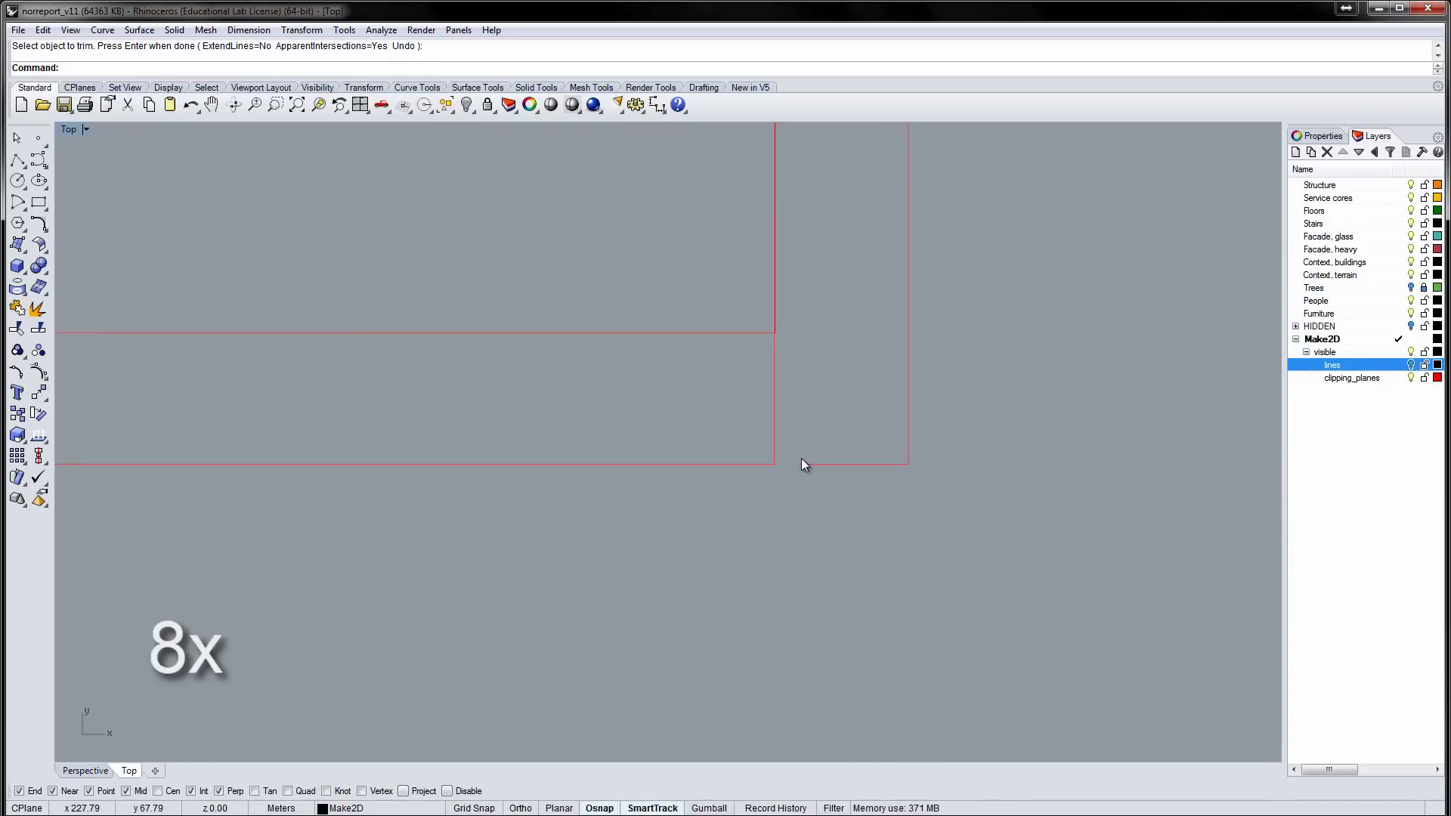
# - Extend the short bottom edge of the right wall to the end of the bottom slab
pyautogui.write('extend')
pyautogui.press('Return')
pyautogui.click(775, 458)
pyautogui.press('Return')
pyautogui.click(801, 464)
# - Trim the section lines at the inner corner of the bottom slab and right wall and move the selected line to the clipping_planes layer
pyautogui.write('trim')
pyautogui.press('Return')
pyautogui.scroll(10, 777, 329)
pyautogui.click(651, 416)
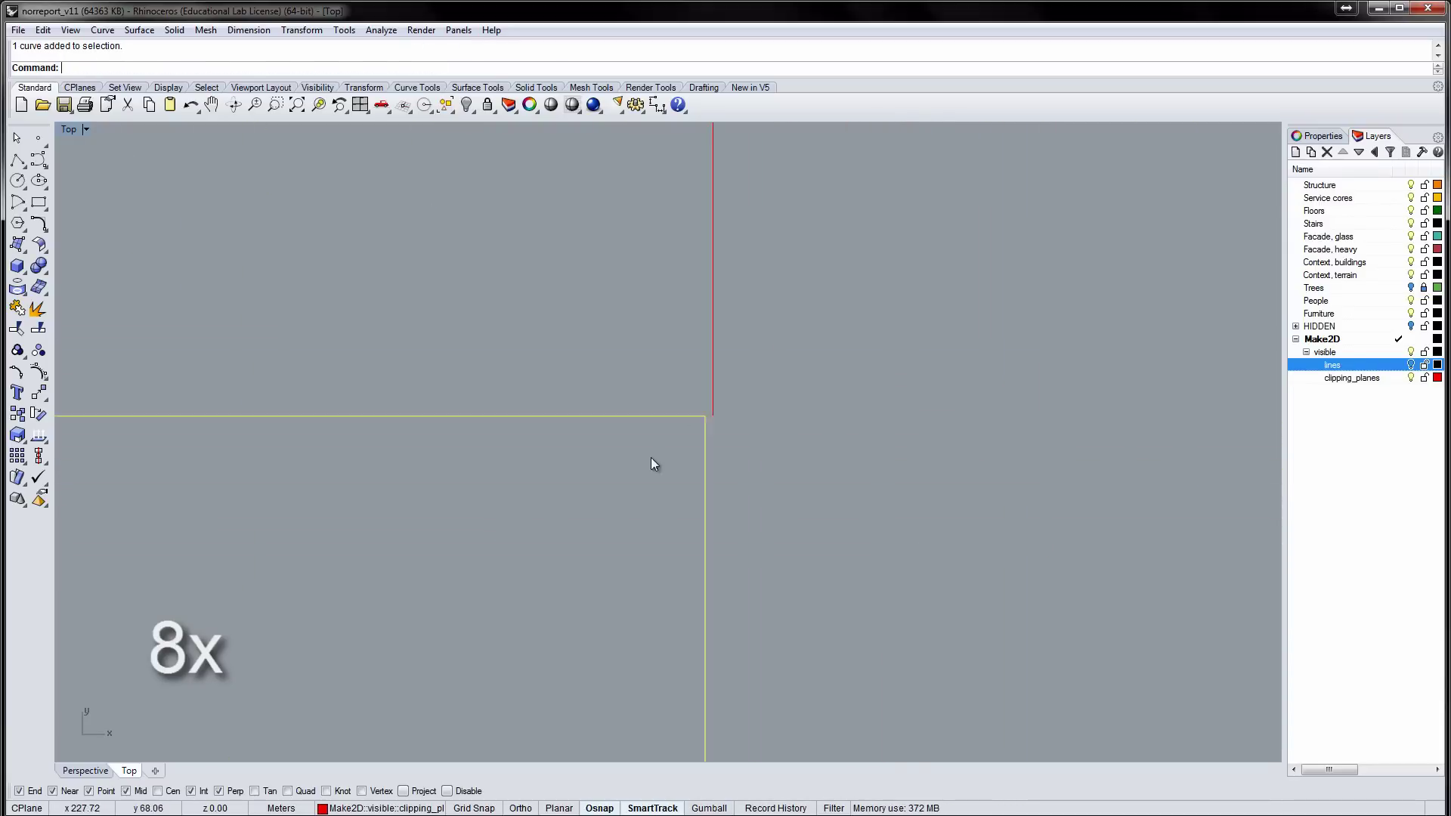
pyautogui.click(704, 415)
pyautogui.click(849, 416)
pyautogui.click(800, 416)
pyautogui.rightClick(1351, 378)
pyautogui.click(1269, 540)
# - Trim the overlapping lines where the bottom slab meets the right wall and extend the short bottom edge along the slab's underside
pyautogui.write('trim')
pyautogui.press('Return')
pyautogui.moveTo(818, 547); pyautogui.dragTo(620, 355)
pyautogui.press('Return')
pyautogui.click(705, 482)
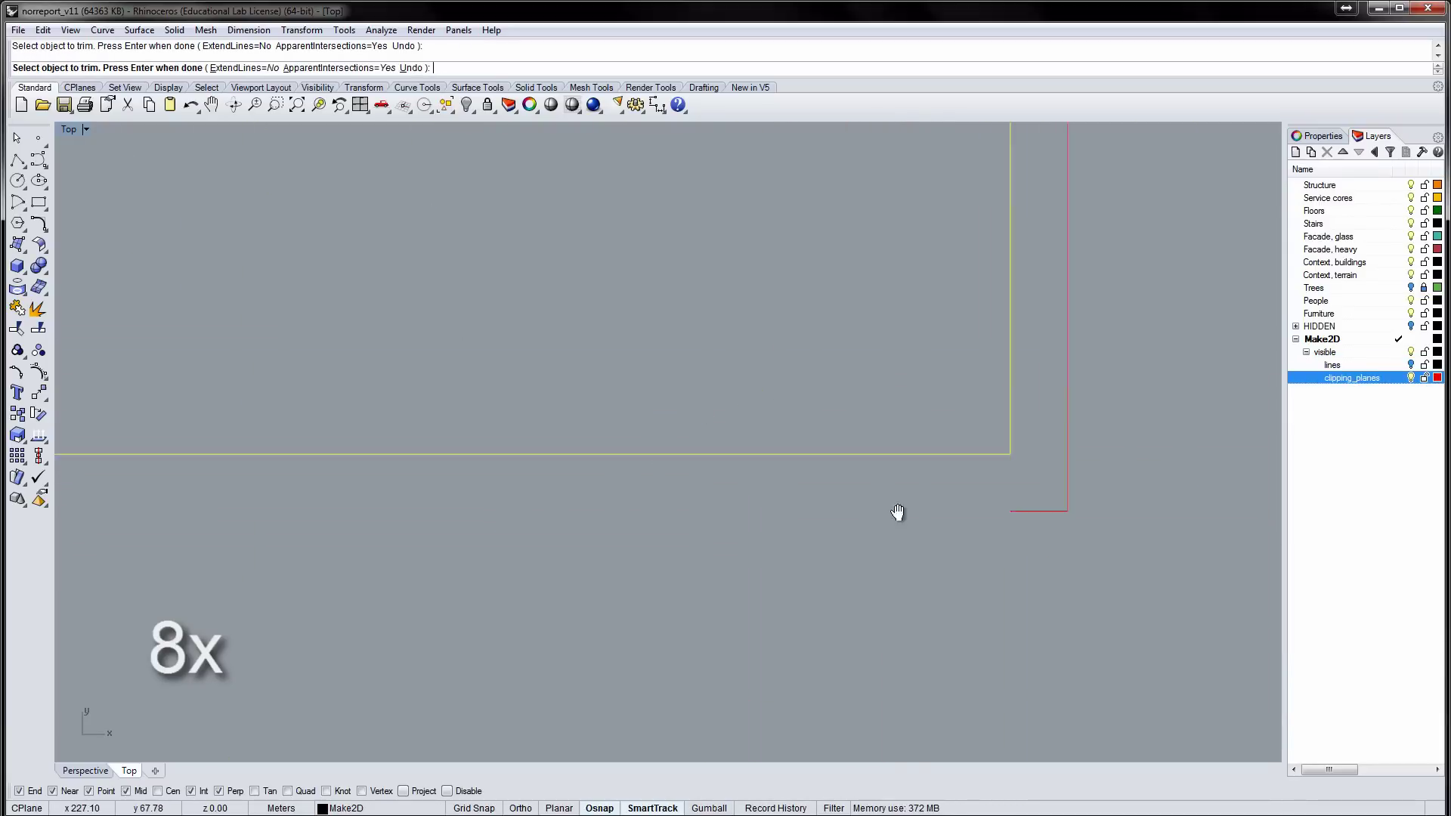
pyautogui.write('extend')
pyautogui.click(181, 507)
pyautogui.click(942, 508)
# - Trim the terrain section lines around the raised plinth and delete the leftover lines below ground
pyautogui.scroll(-10, 570, 609)
pyautogui.press('Delete')
pyautogui.scroll(7, 704, 701)
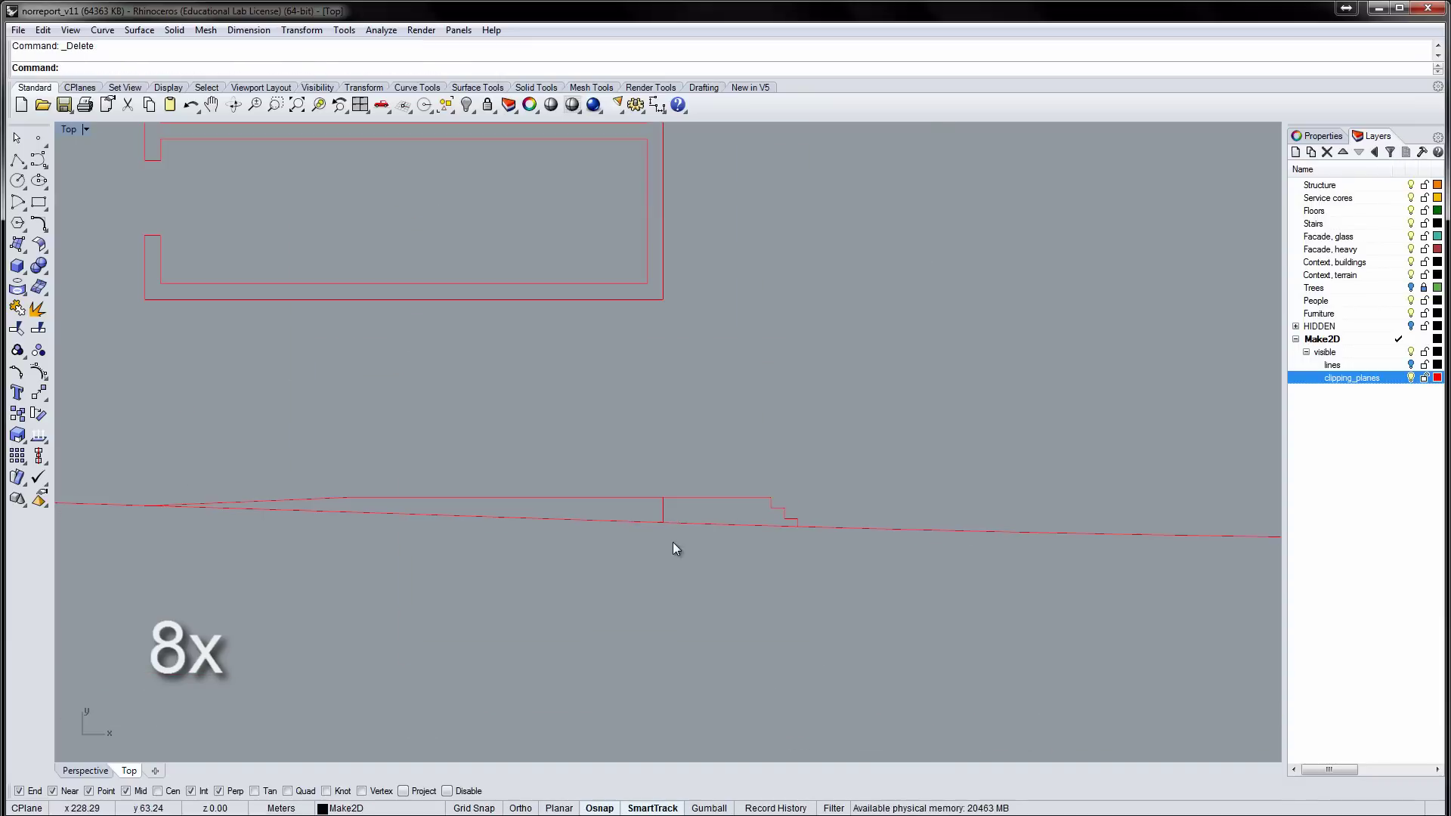
pyautogui.write('trim')
pyautogui.moveTo(715, 484)
pyautogui.mouseDown()
pyautogui.moveTo(668, 541)
pyautogui.moveTo(643, 507)
pyautogui.mouseUp()
pyautogui.press('Return')
pyautogui.scroll(-14, 362, 569)
pyautogui.click(784, 561)
pyautogui.scroll(6, 785, 561)
pyautogui.press('Delete')
pyautogui.scroll(-4, 489, 379)
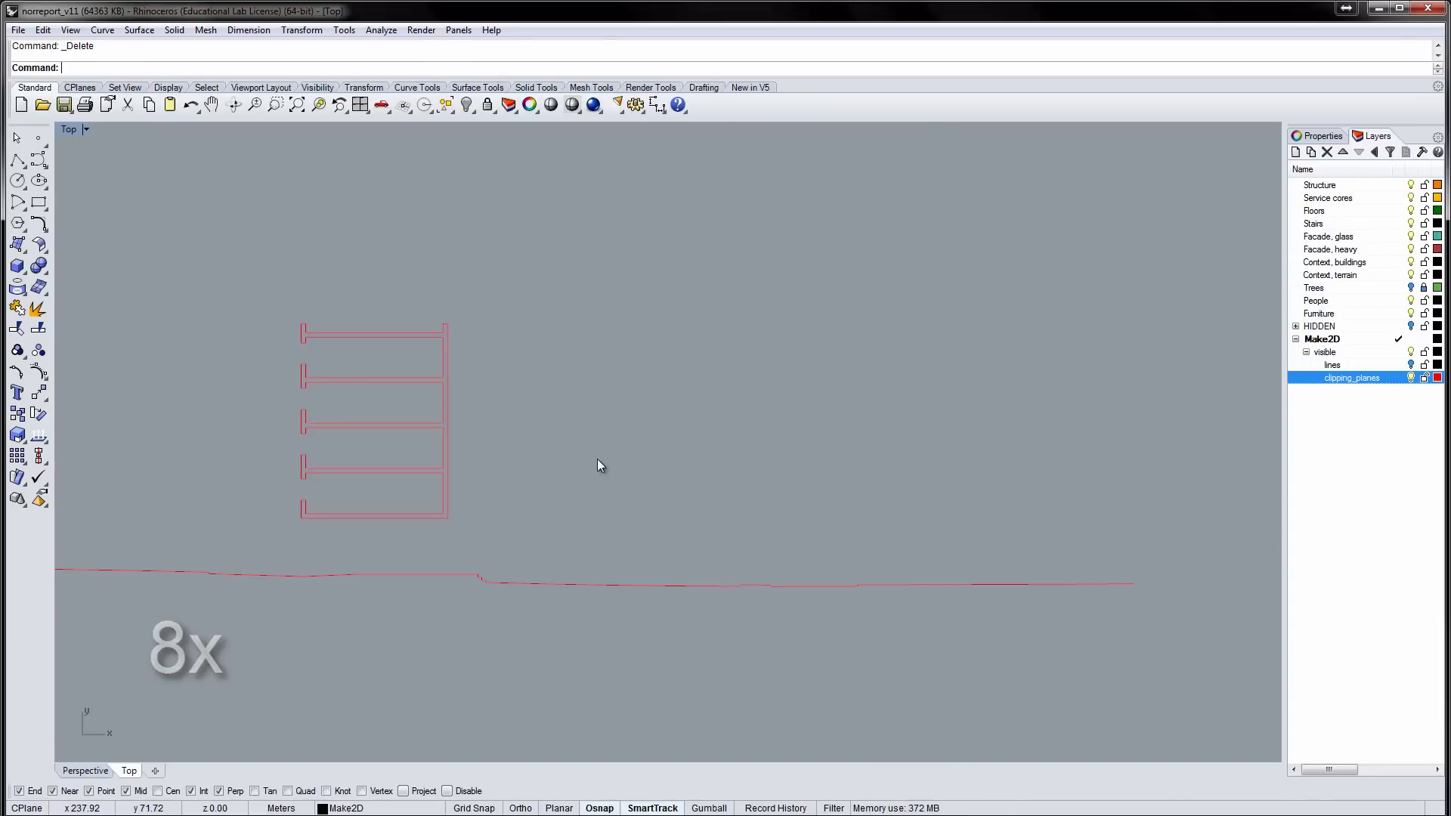
pyautogui.scroll(-4, 597, 459)
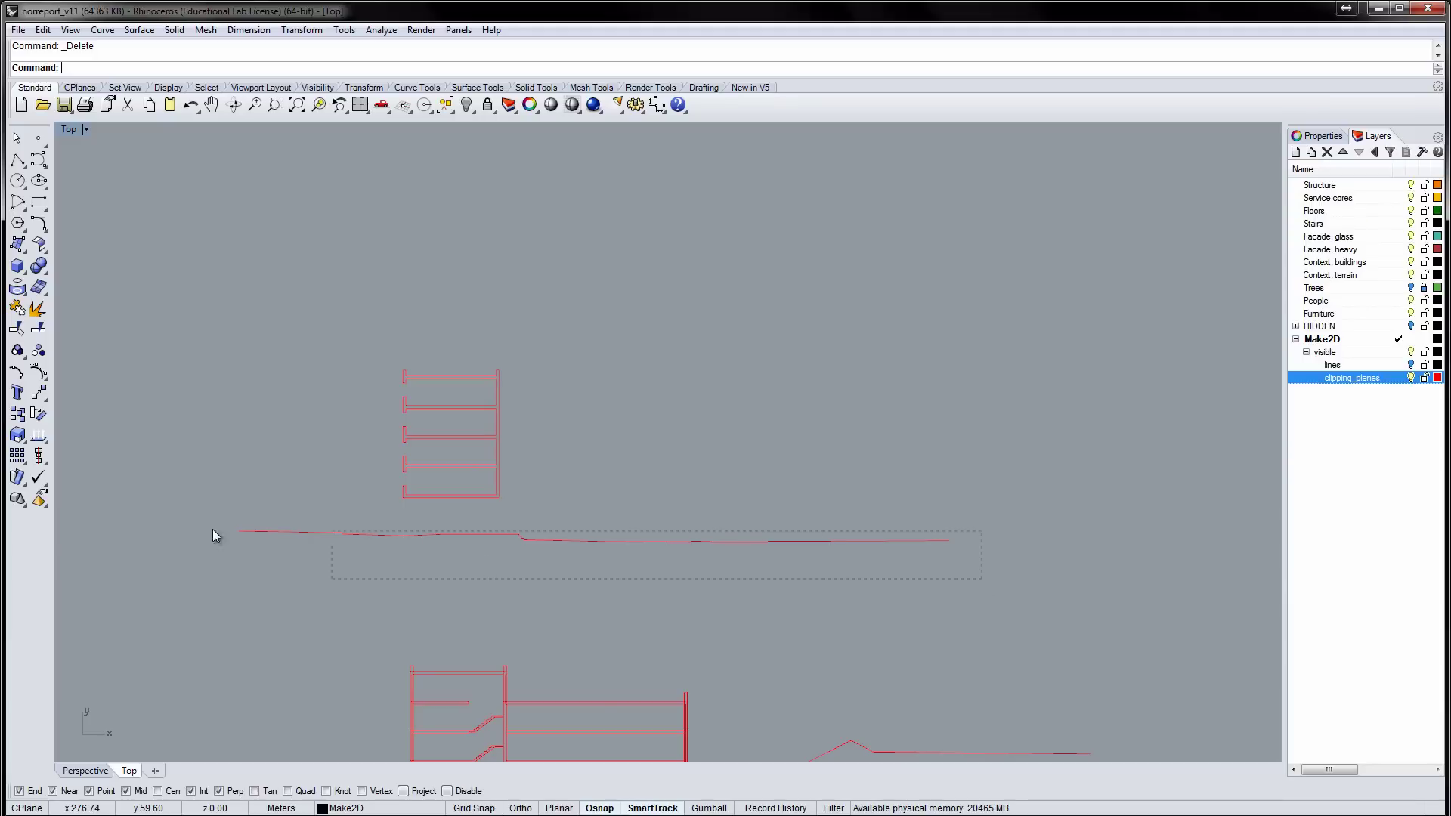
# - Join the terrain profile lines, then join the building's cut wall and slab lines into a closed outline
pyautogui.moveTo(213, 535); pyautogui.dragTo(76, 529)
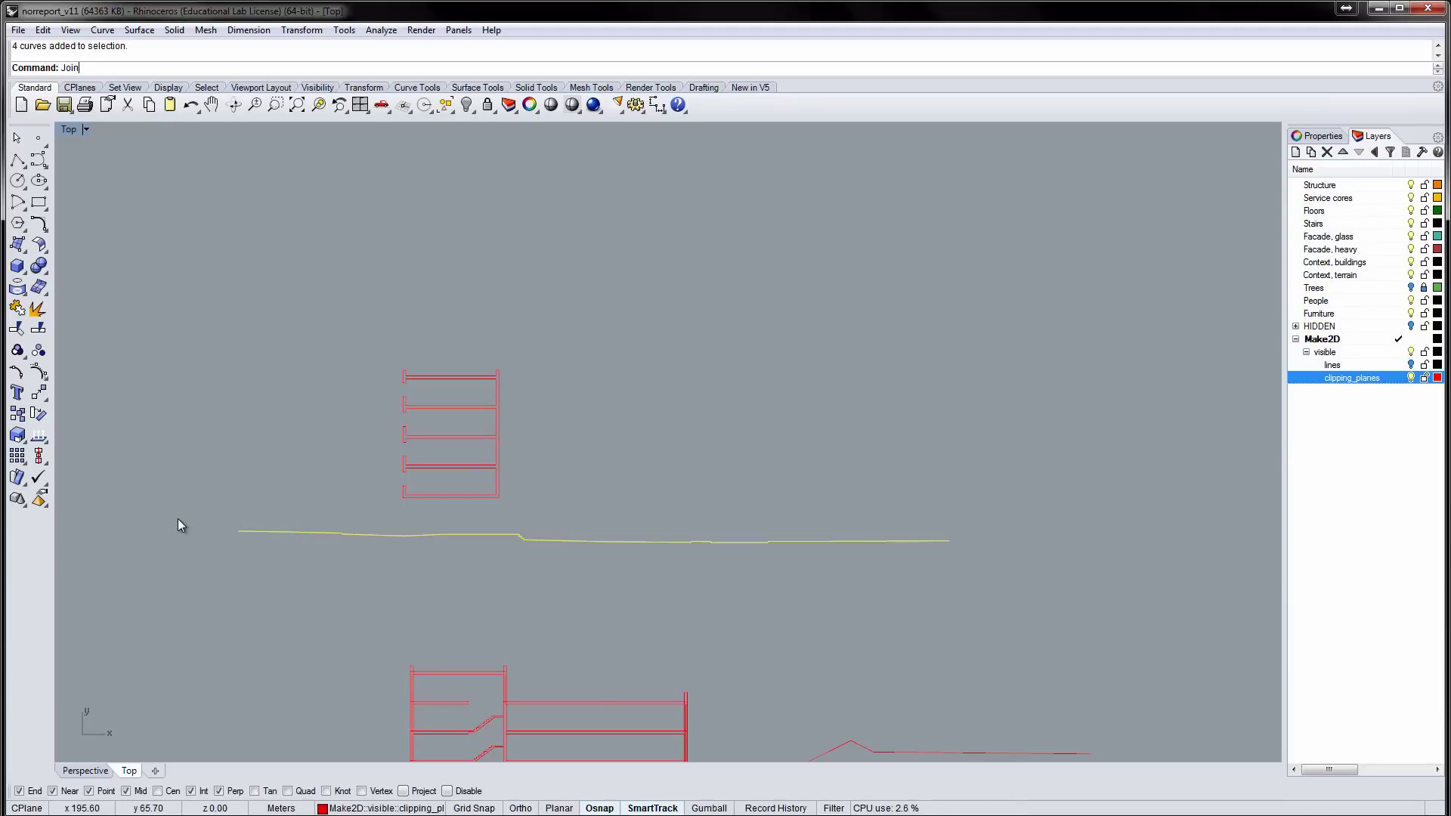
pyautogui.hotkey('ctrl', 'j')
pyautogui.moveTo(330, 351); pyautogui.dragTo(521, 515)
pyautogui.hotkey('ctrl', 'j')
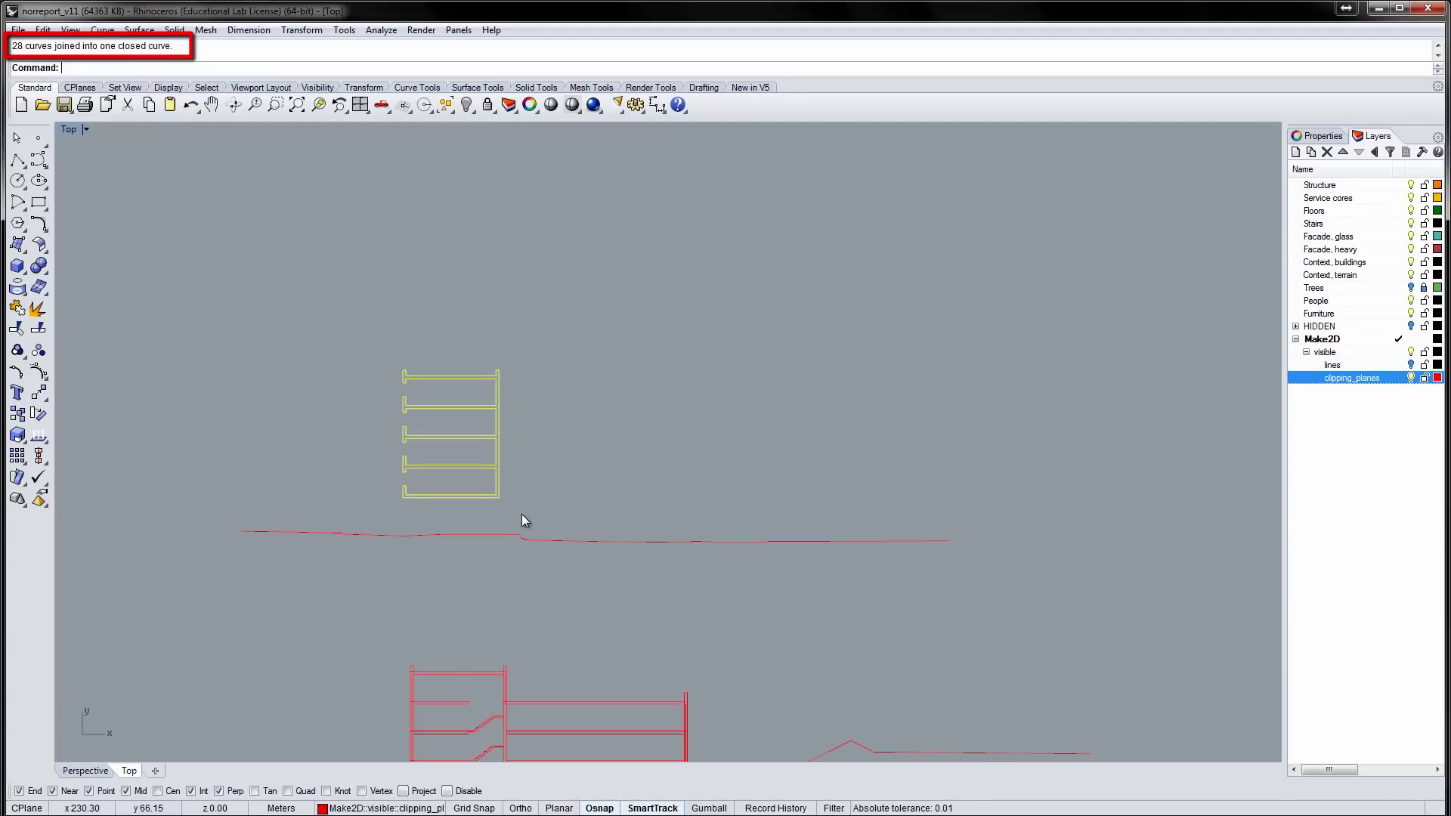
pyautogui.press('Escape')
# - Examine the control points of the joined wall and slab outline, then hide them again
pyautogui.scroll(8, 603, 483)
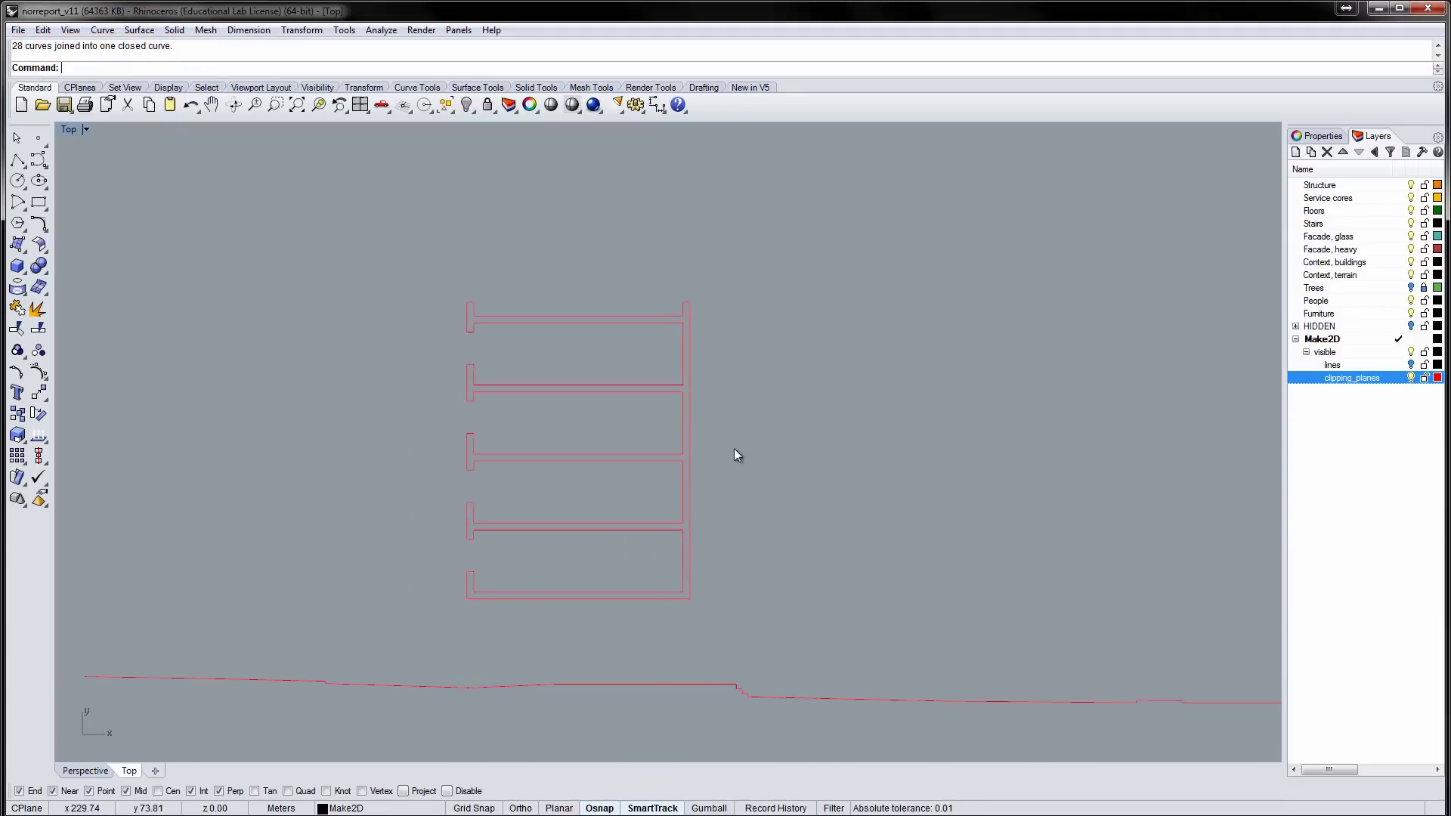
pyautogui.scroll(4, 733, 448)
pyautogui.moveTo(590, 401); pyautogui.dragTo(751, 356, button='right')
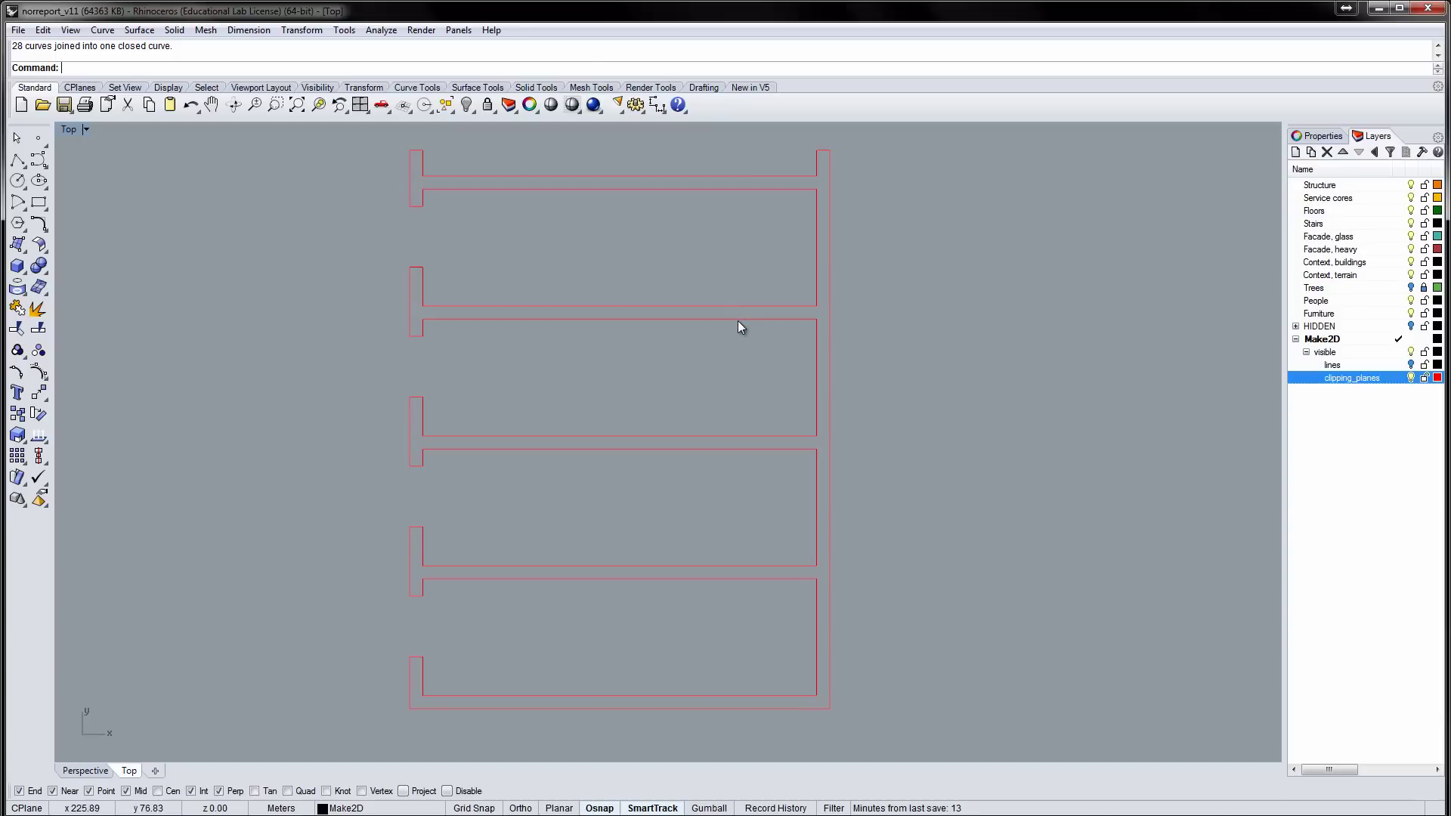
pyautogui.click(738, 321)
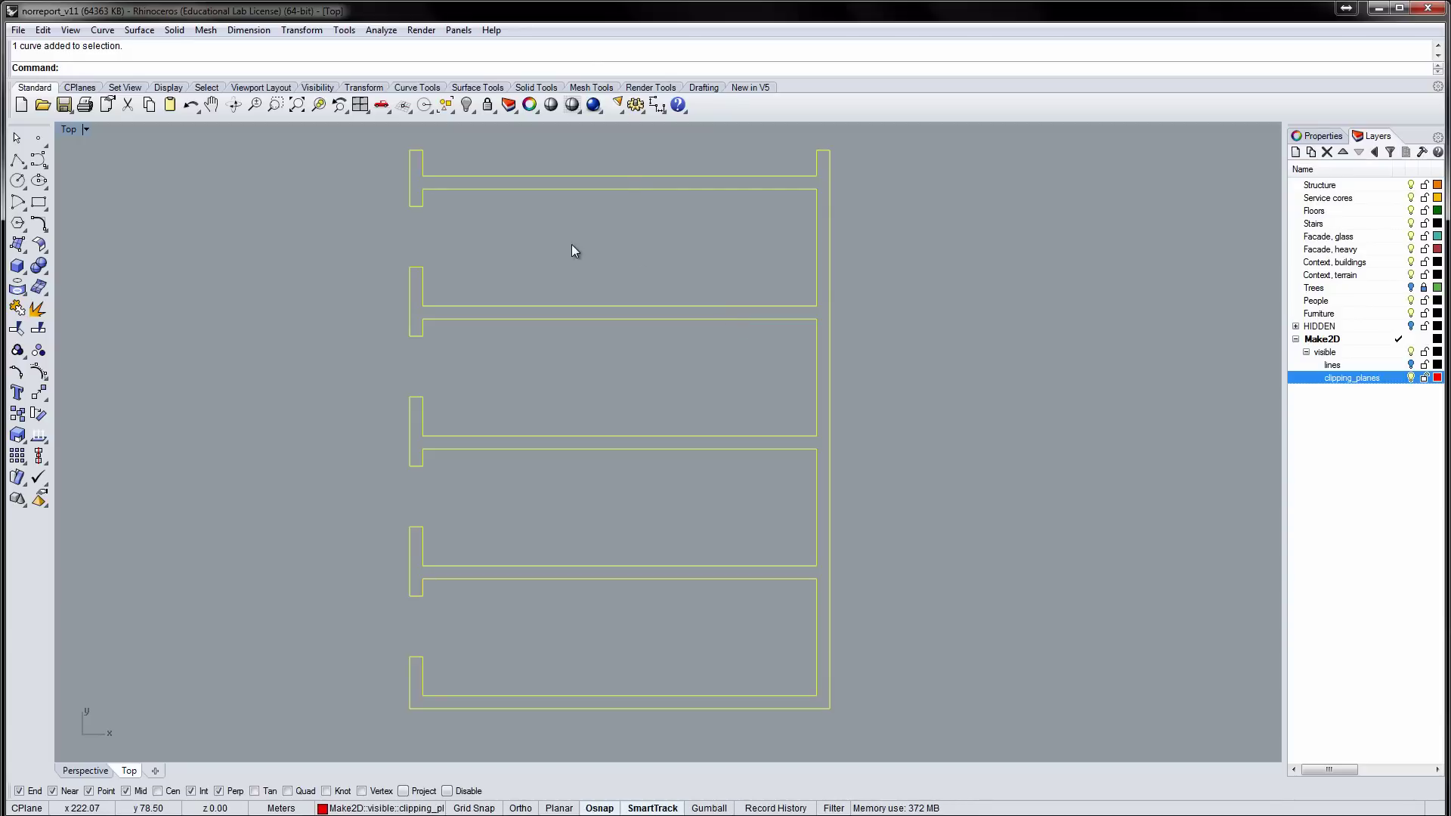
pyautogui.click(39, 371)
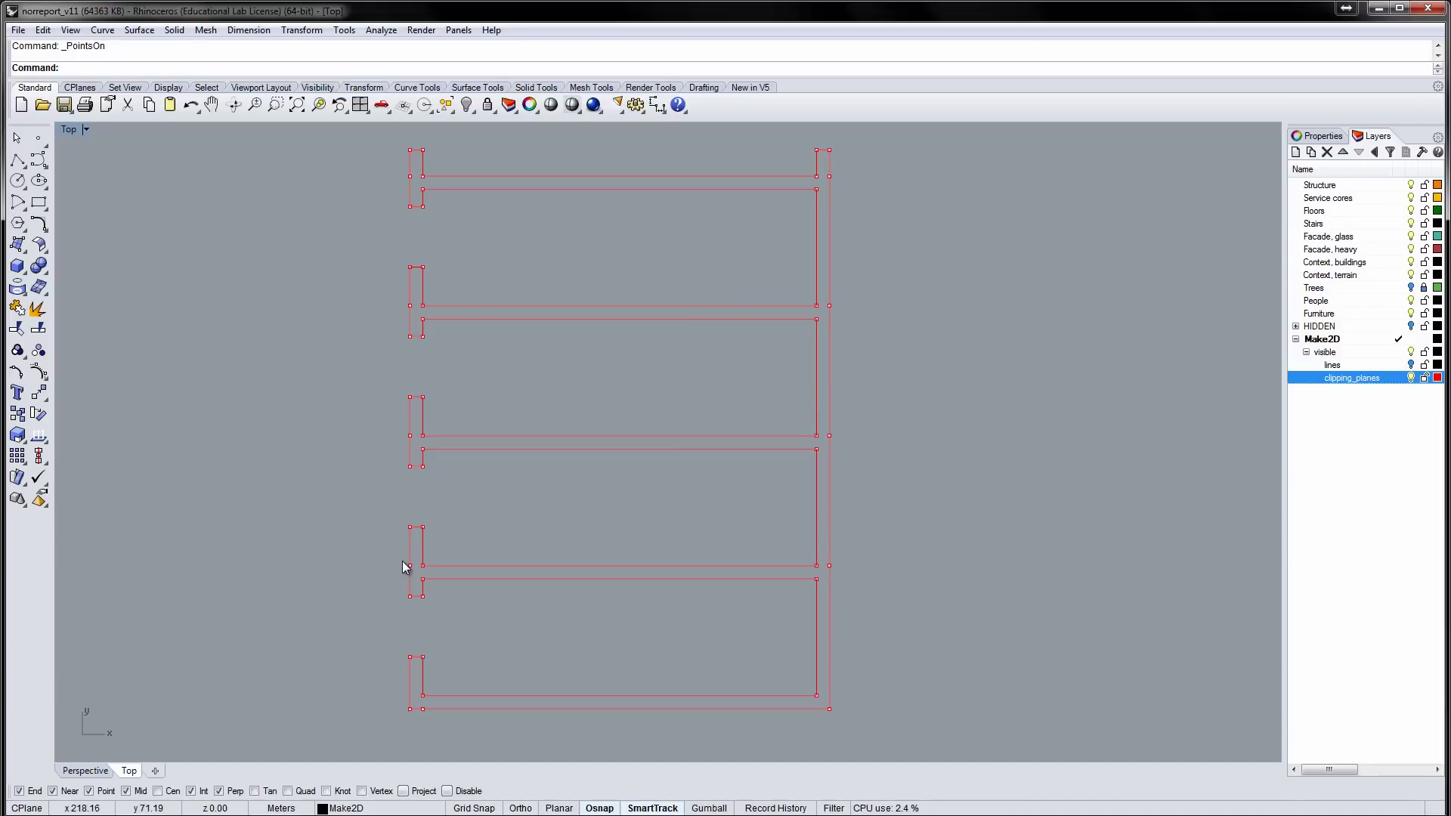
pyautogui.rightClick(39, 372)
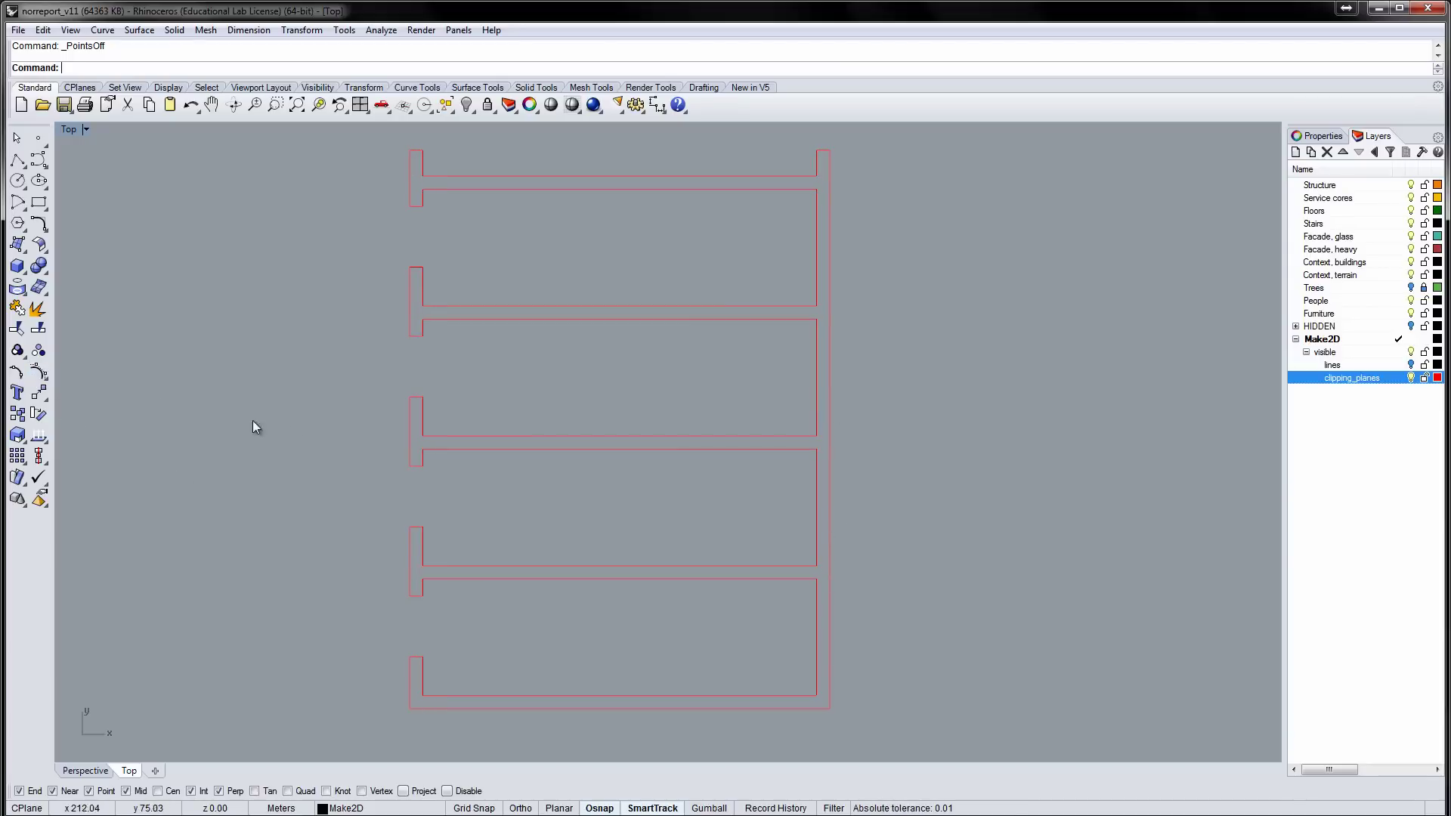
# - Simplify the joined wall and slab outline with SimplifyCrv
pyautogui.click(409, 420)
pyautogui.write('Simpli')
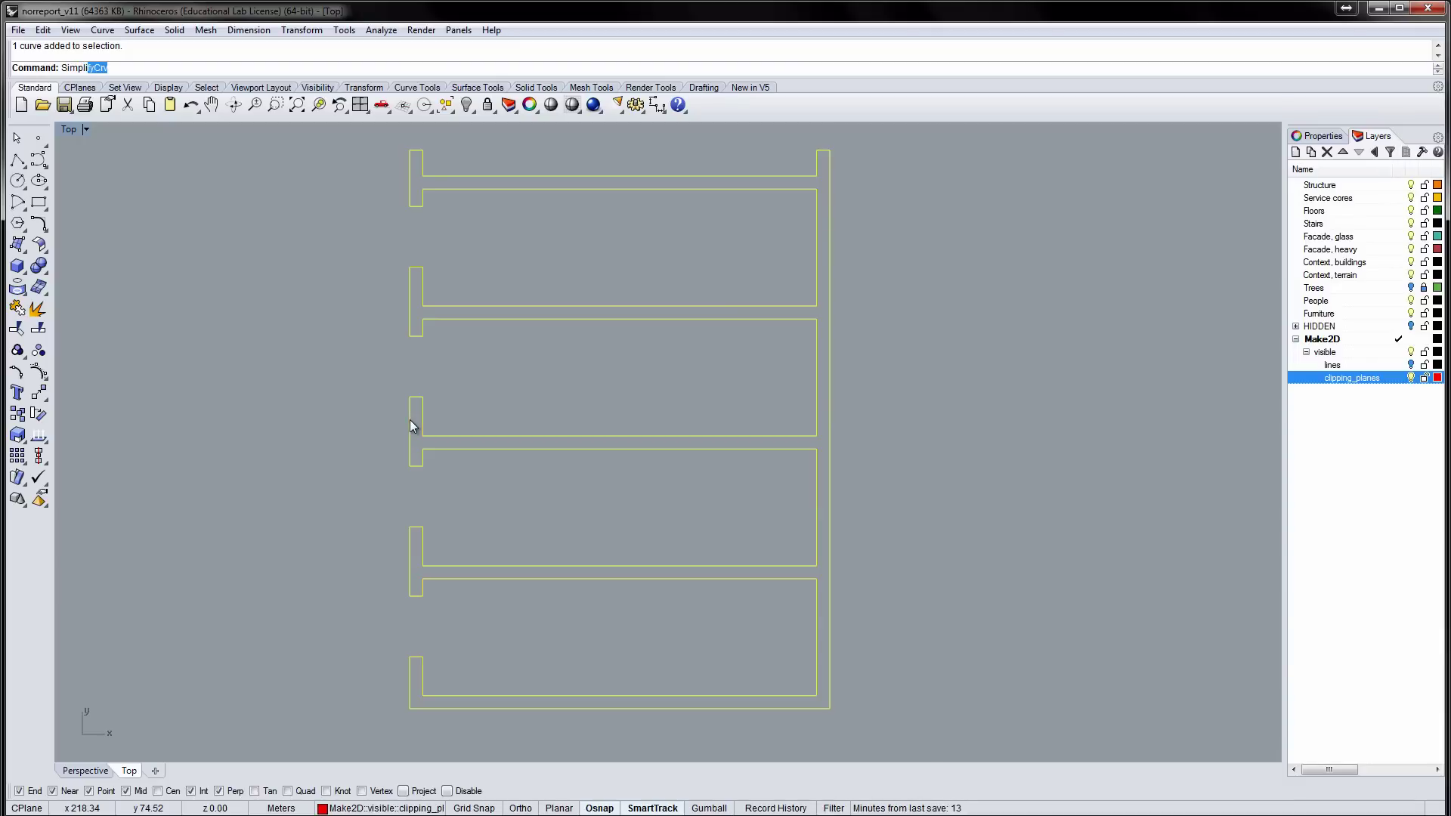
pyautogui.write('cy')
pyautogui.press('BackSpace')
pyautogui.press('BackSpace')
pyautogui.write('f')
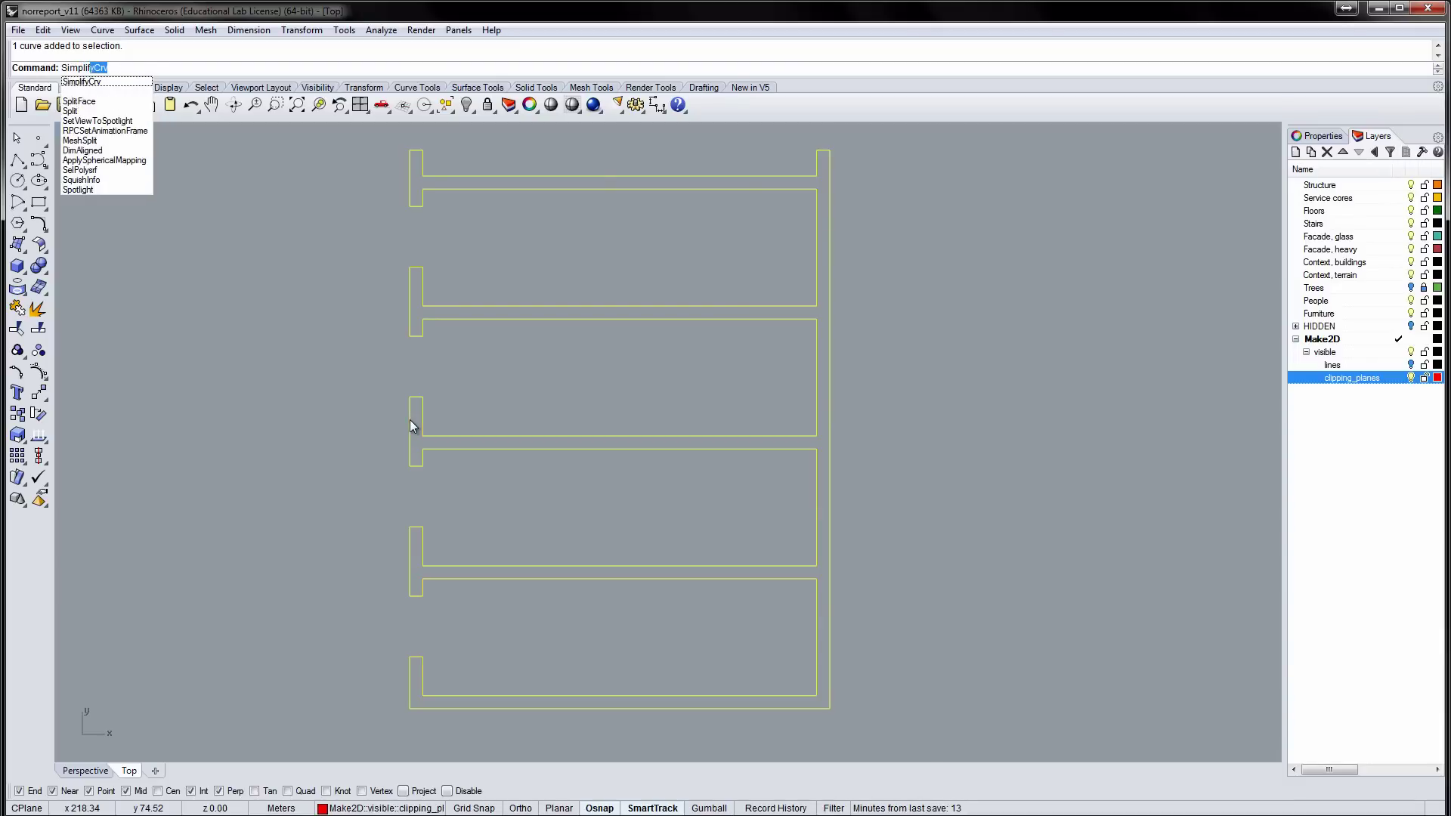
pyautogui.press('Return')
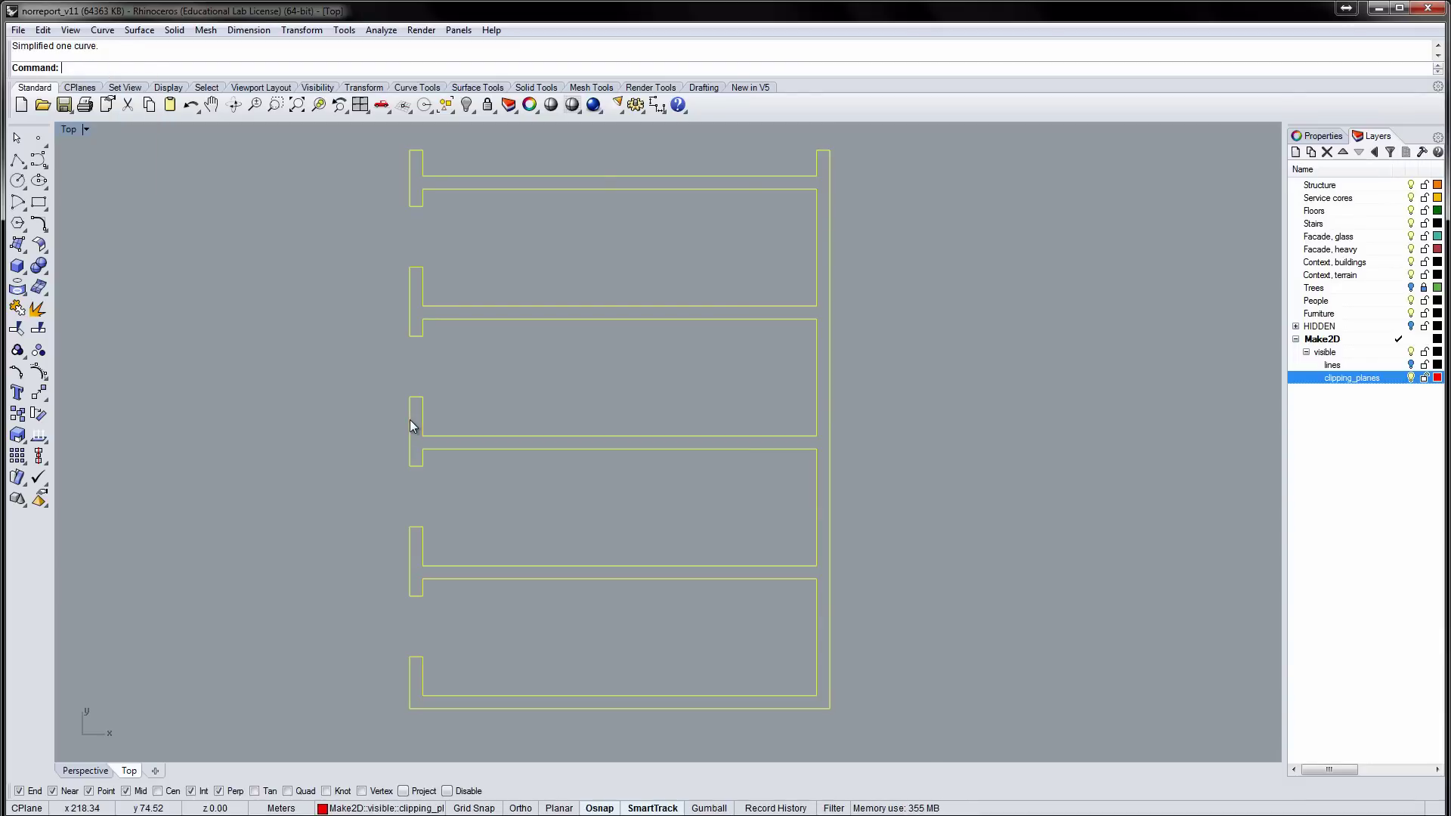
# - Display the simplified outline's control points to check the remaining vertices
pyautogui.click(139, 396)
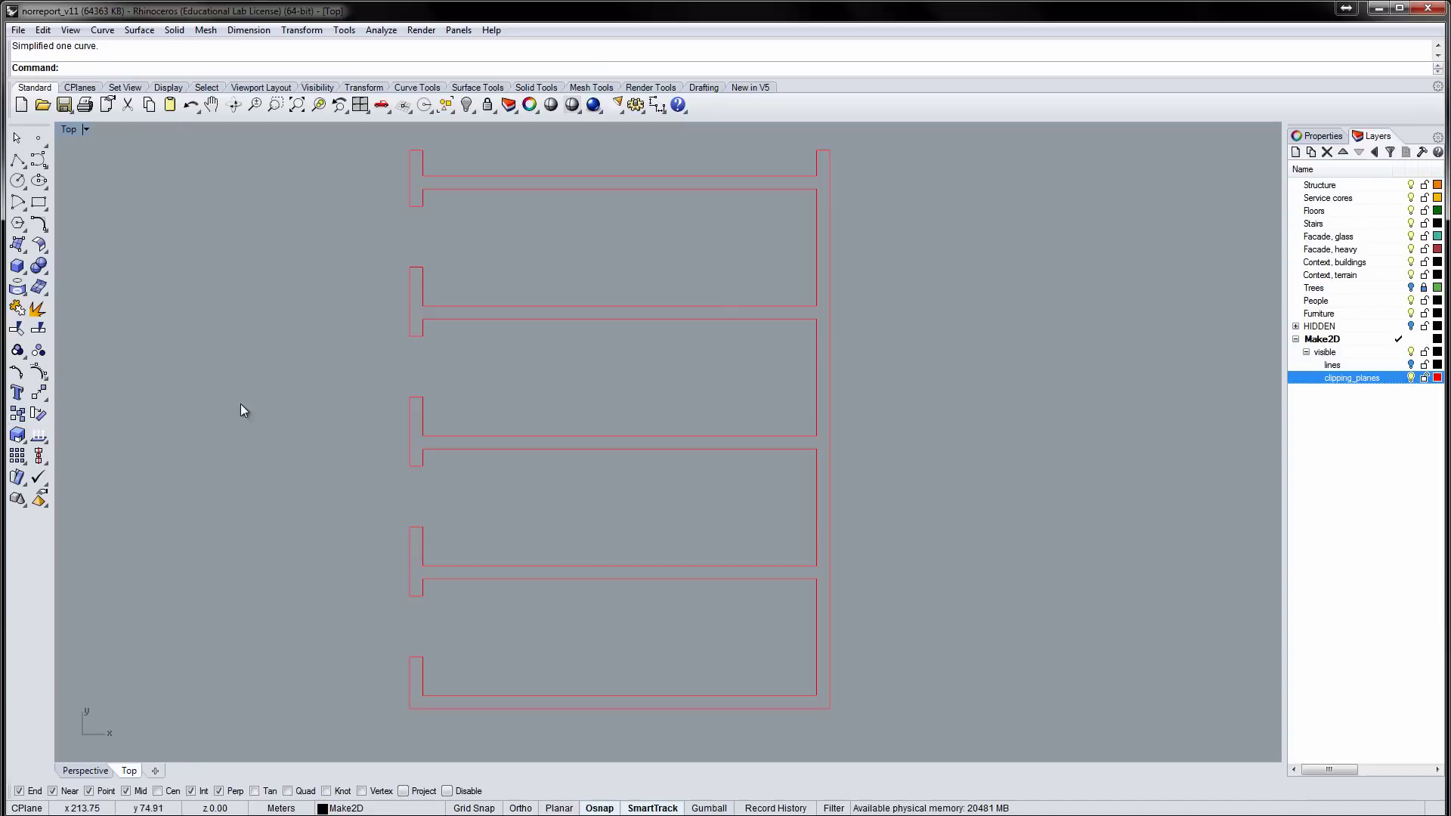
pyautogui.click(410, 447)
pyautogui.click(39, 371)
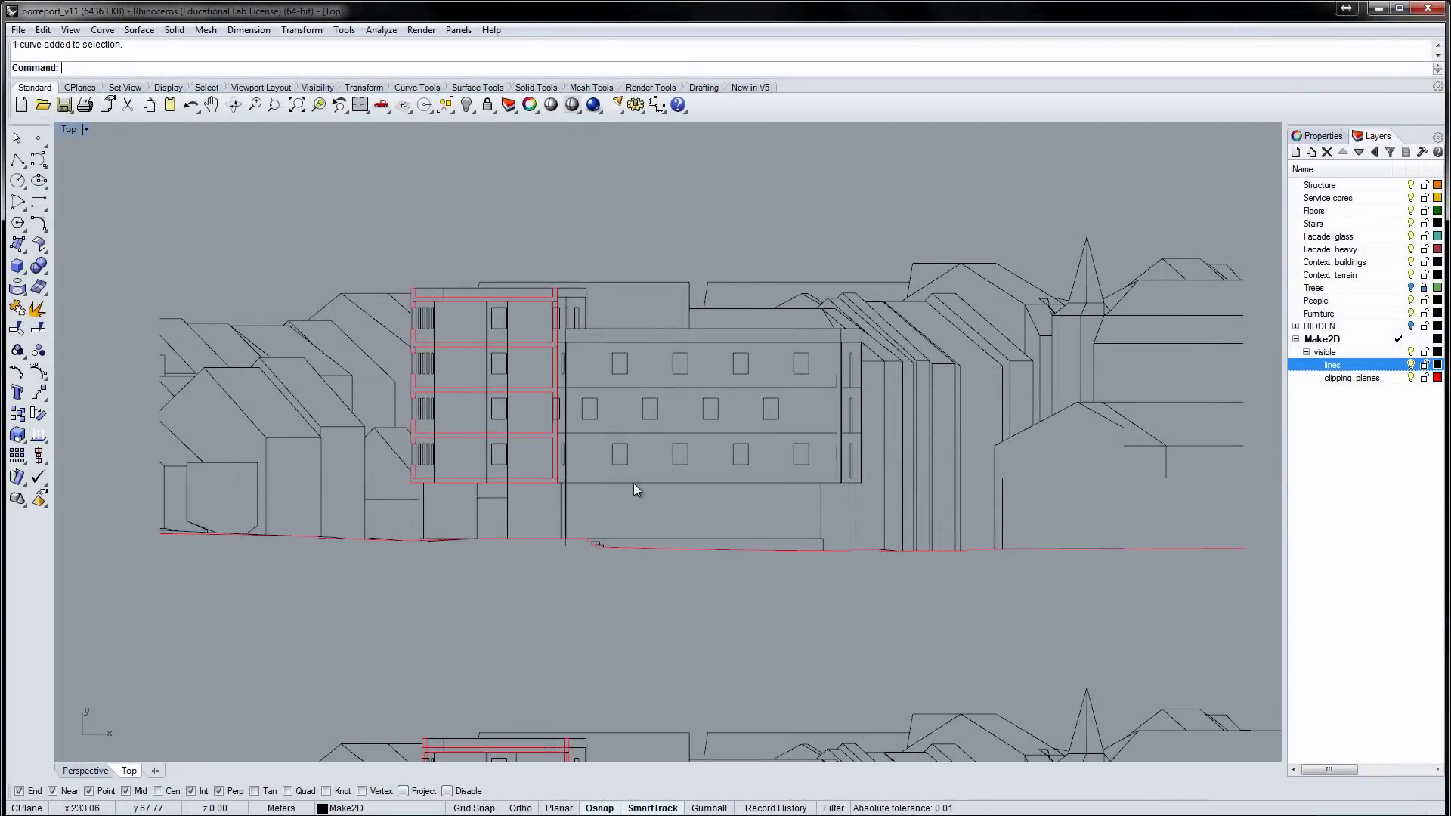
# - Delete the horizontal floor lines running between the window rows of the long facade
pyautogui.click(633, 483)
pyautogui.scroll(5, 760, 484)
pyautogui.press('Escape')
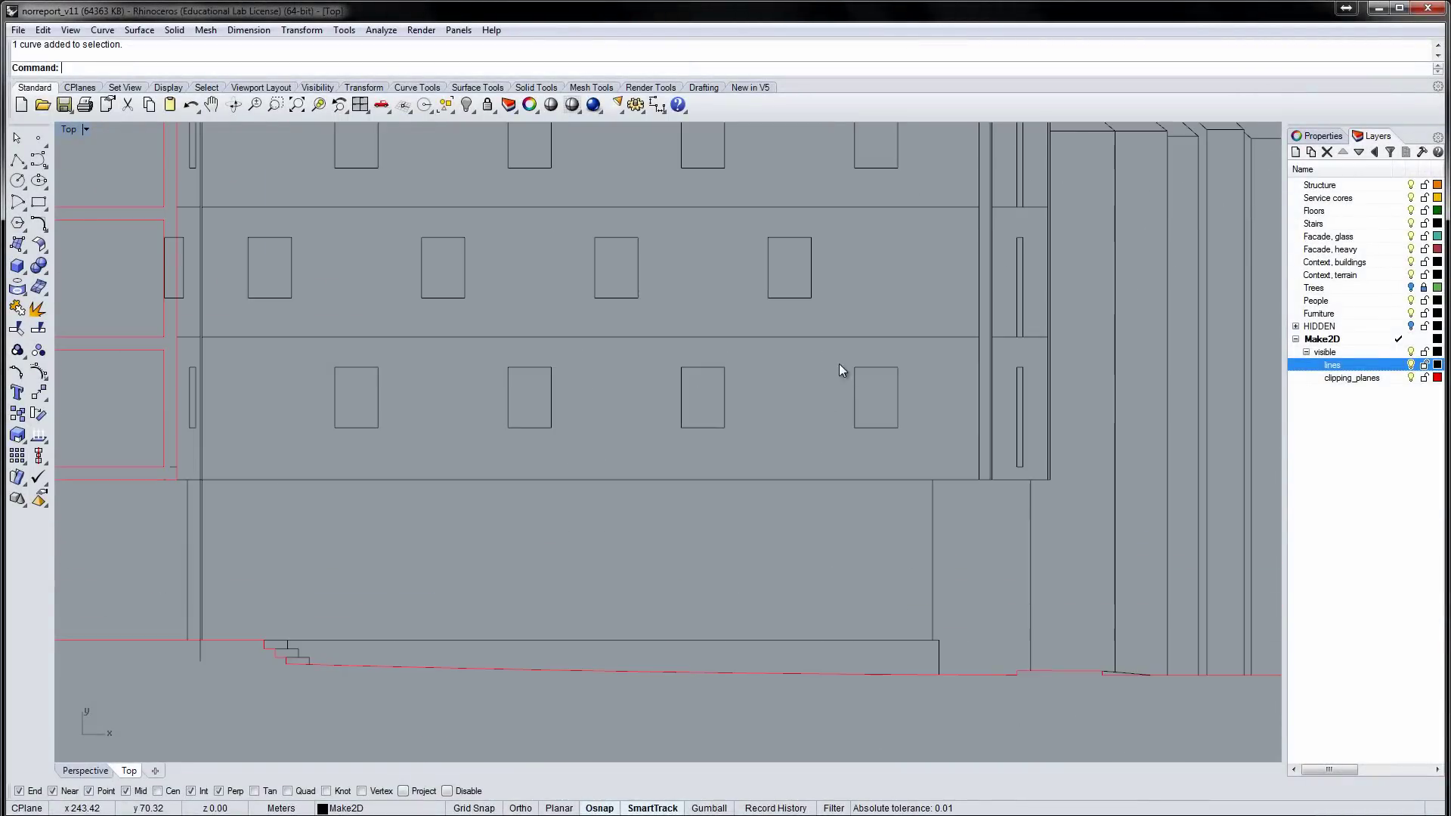
pyautogui.click(812, 332)
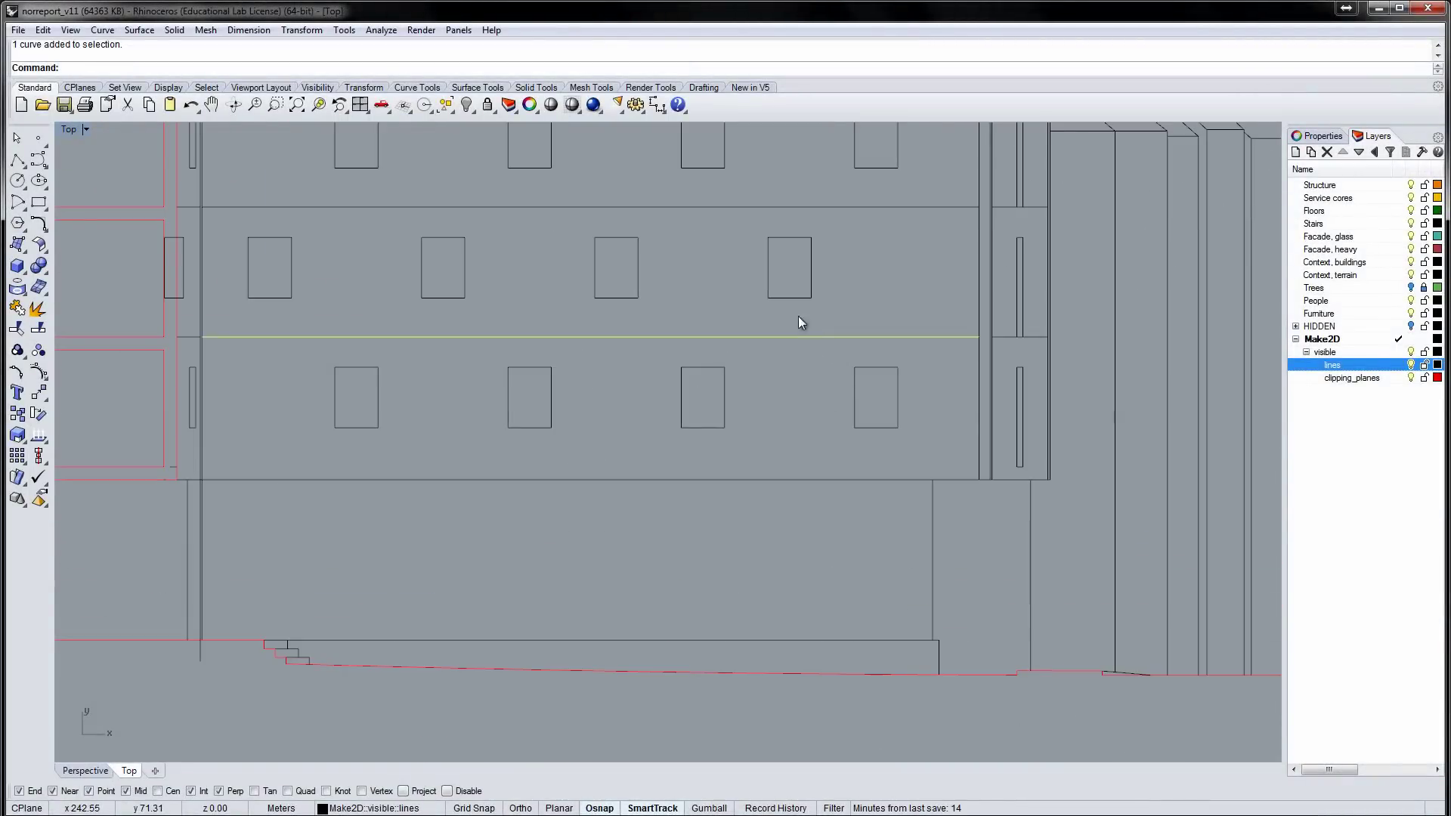
pyautogui.press('Delete')
pyautogui.scroll(-3, 806, 388)
pyautogui.scroll(3, 809, 412)
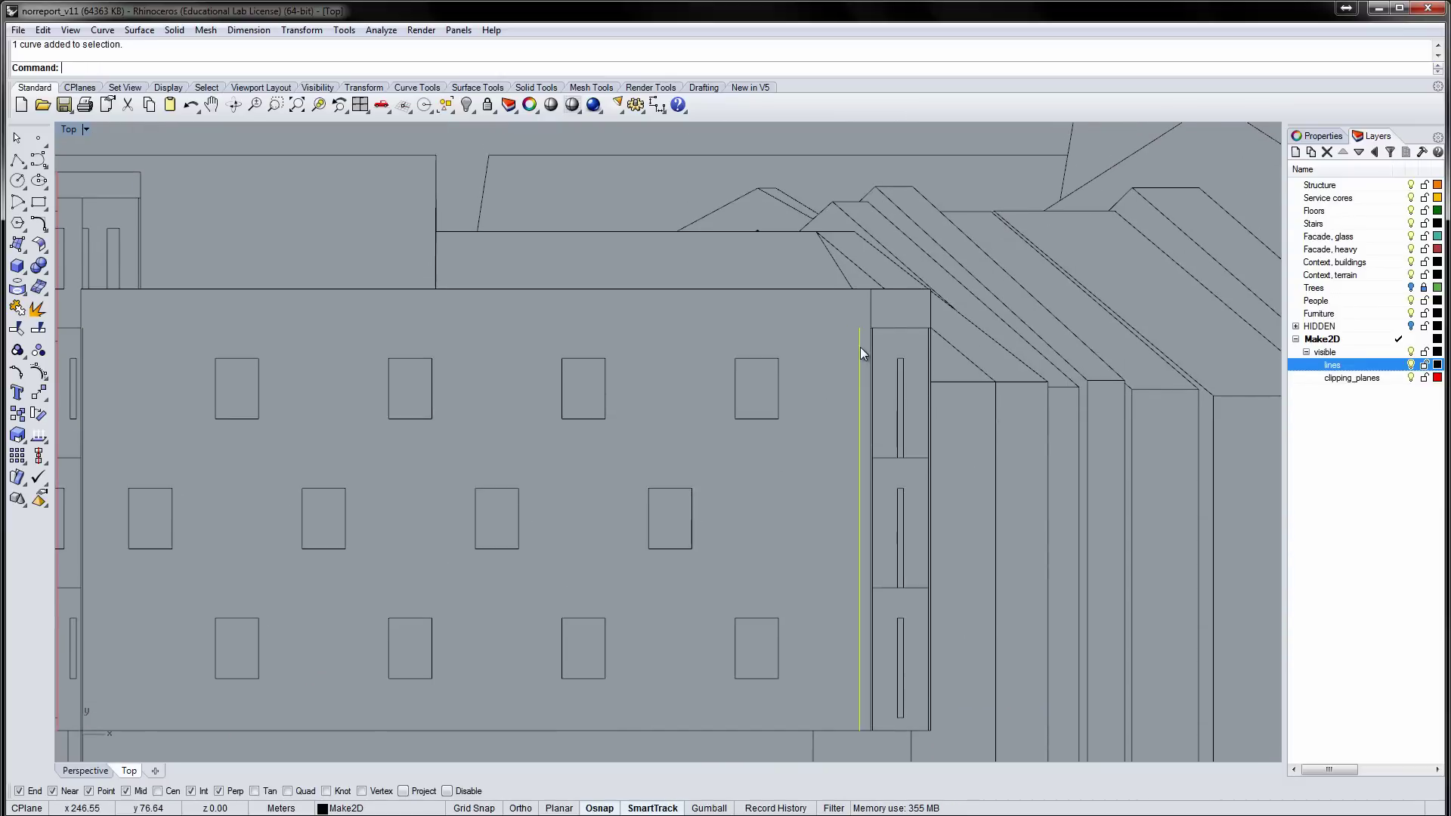
# - Delete the surplus vertical panel lines and the horizontal line below the roof edge at the long facade's narrow end bay
pyautogui.scroll(5, 863, 338)
pyautogui.scroll(2, 863, 337)
pyautogui.click(898, 316)
pyautogui.press('Delete')
pyautogui.click(905, 307)
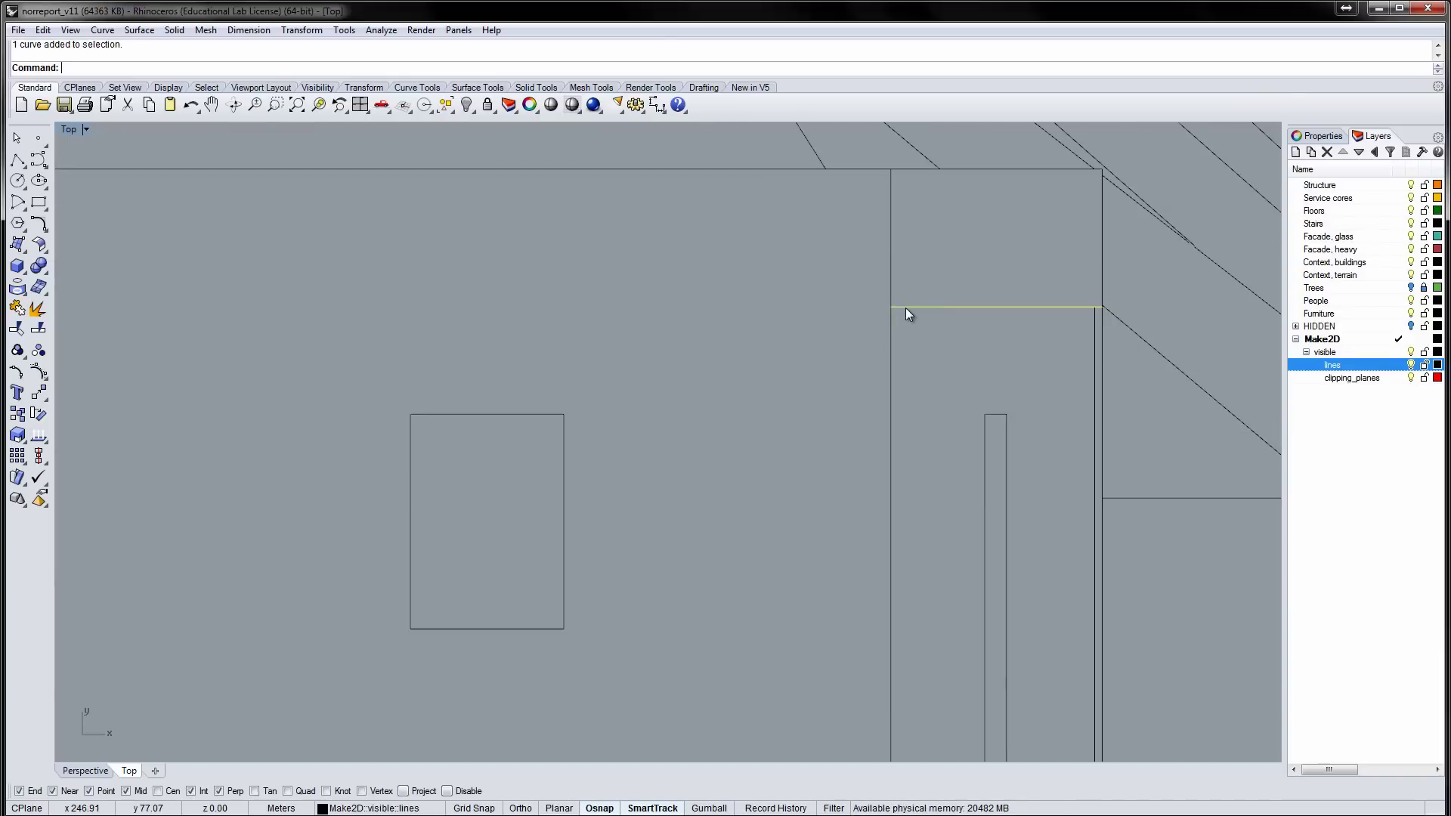
pyautogui.press('Delete')
pyautogui.click(1091, 324)
pyautogui.press('Delete')
pyautogui.scroll(-8, 1022, 392)
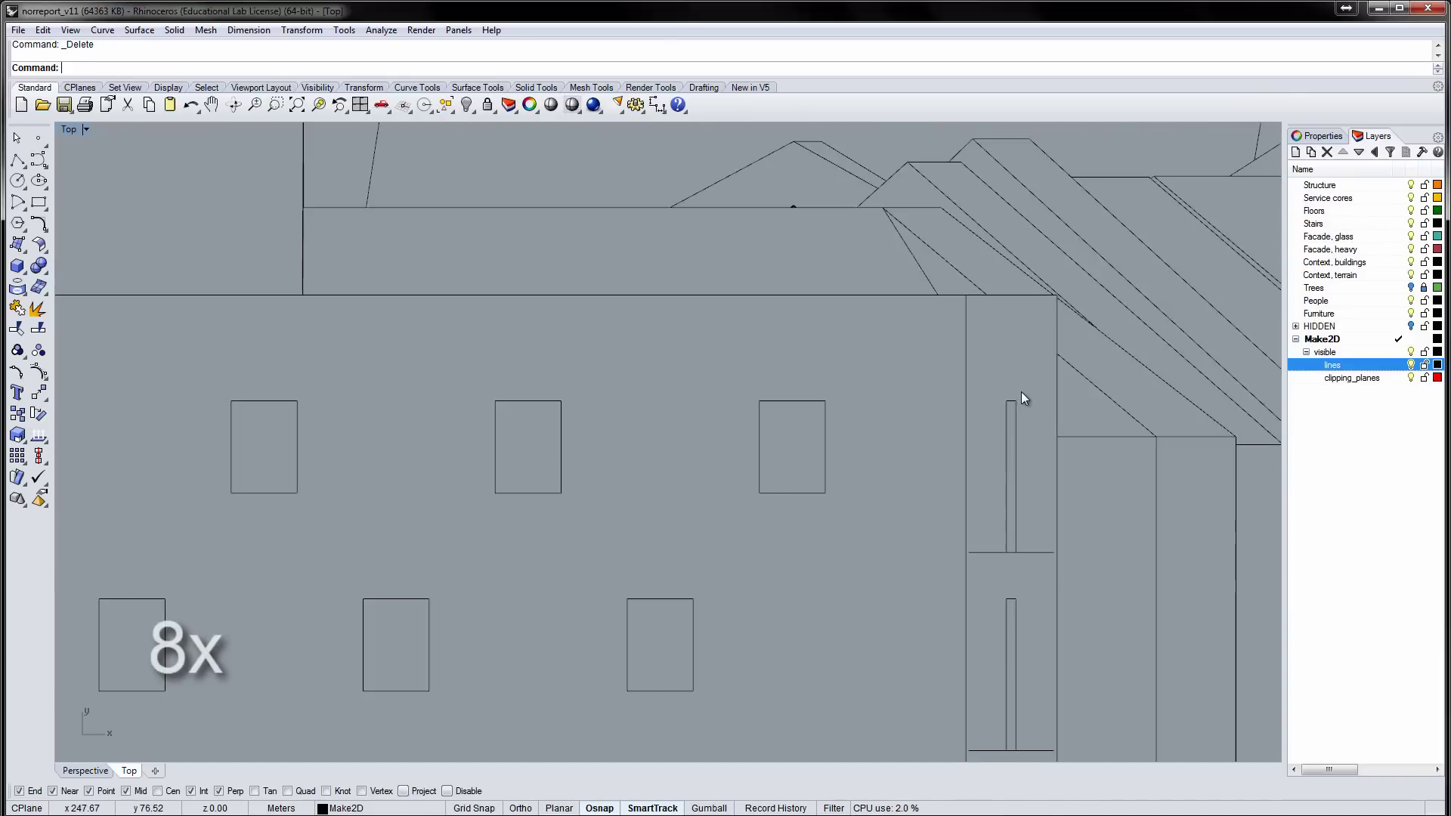
# - Delete the short floor lines between the narrow windows in the long facade's end bay
pyautogui.moveTo(1022, 392); pyautogui.dragTo(981, 244, button='right')
pyautogui.click(985, 608)
pyautogui.press('Delete')
pyautogui.scroll(-8, 1105, 399)
pyautogui.scroll(8, 505, 233)
# - Clean up the surplus vertical facade lines beside the cut right wall, from the lower floors up to the rooftop volume
pyautogui.scroll(-8, 505, 373)
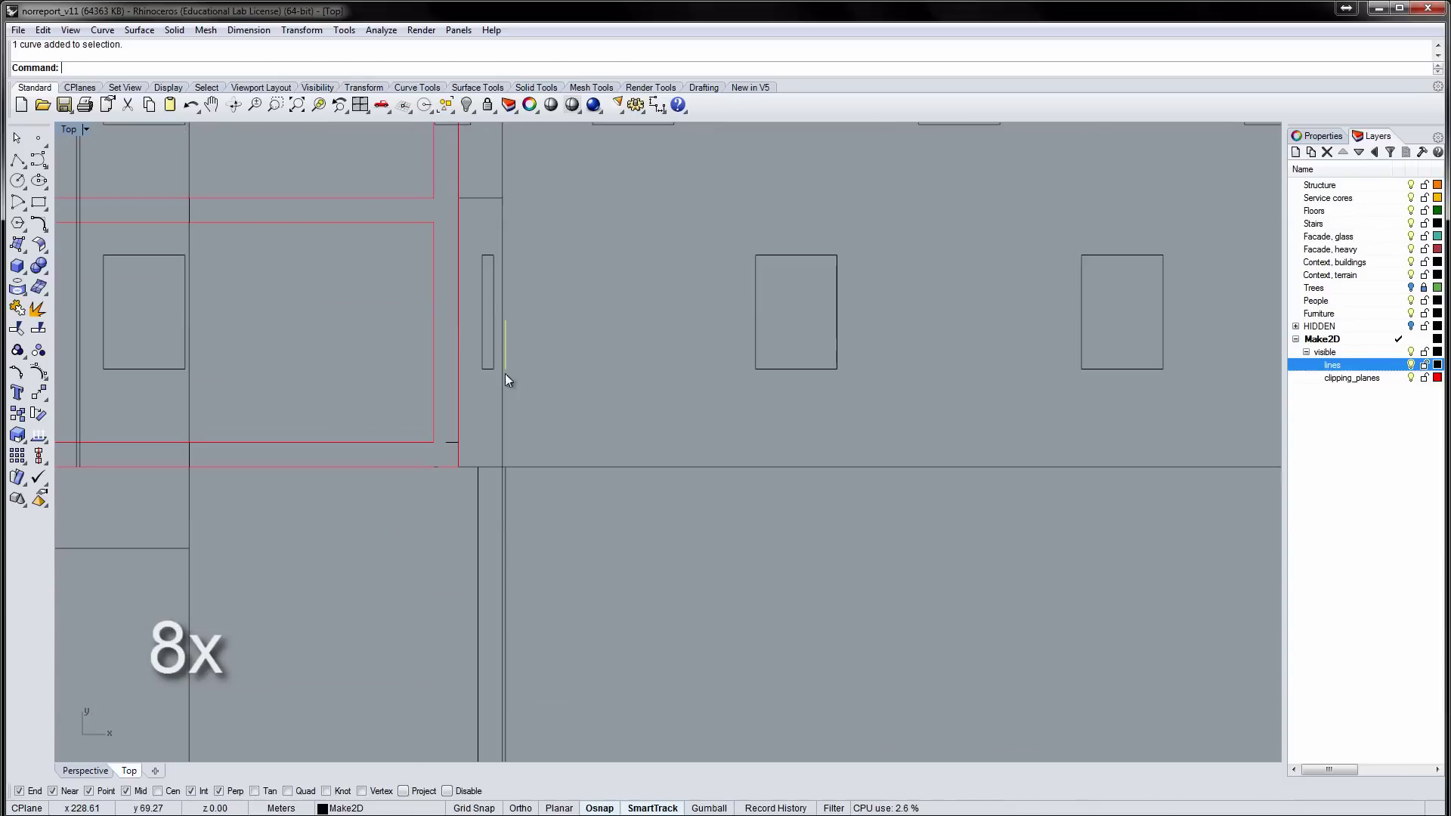
pyautogui.scroll(5, 537, 715)
pyautogui.scroll(-3, 537, 714)
pyautogui.click(678, 342)
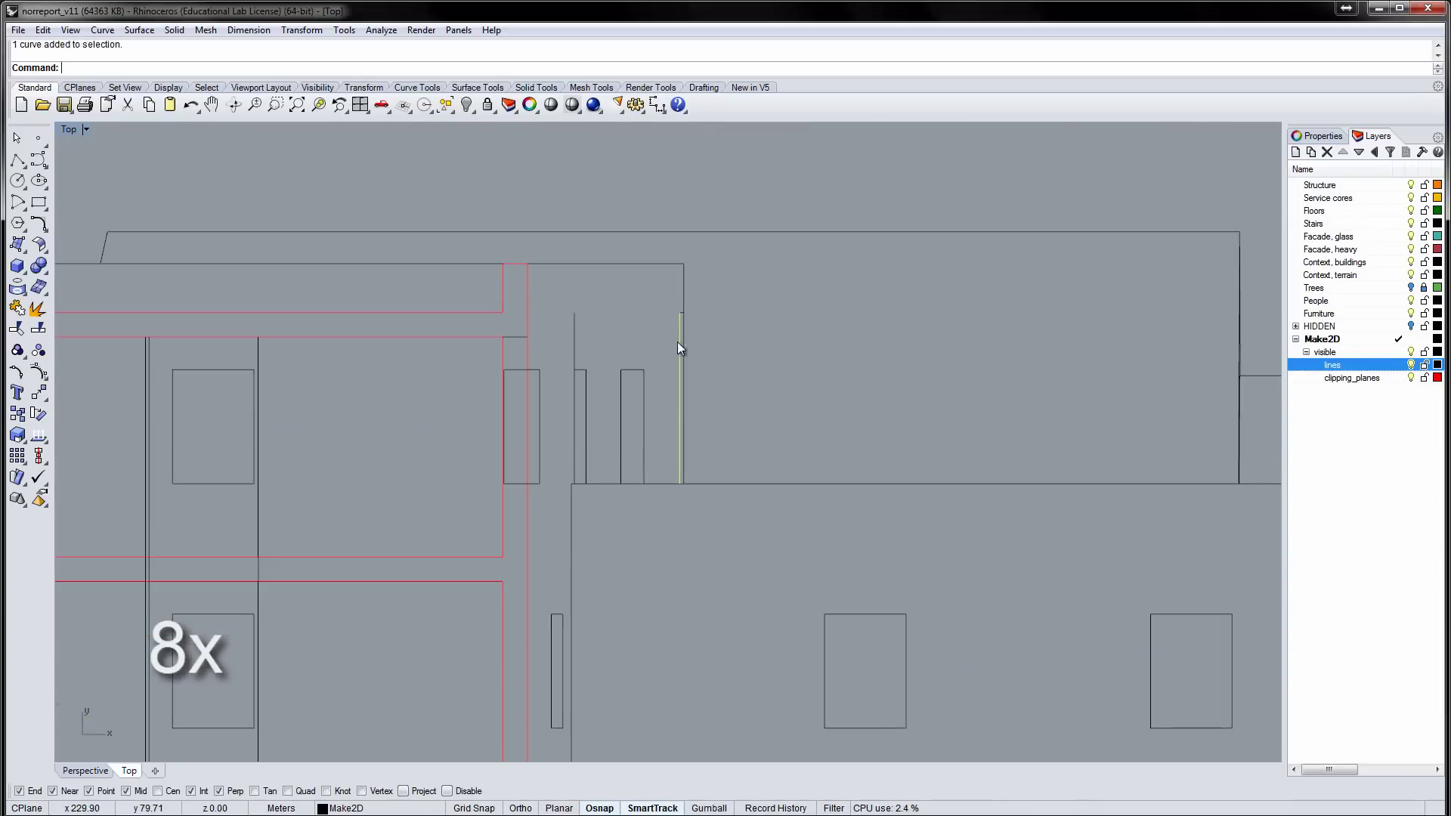
pyautogui.scroll(4, 621, 411)
pyautogui.write('trim')
pyautogui.press('Return')
pyautogui.press('Return')
pyautogui.scroll(-4, 569, 438)
pyautogui.scroll(5, 602, 433)
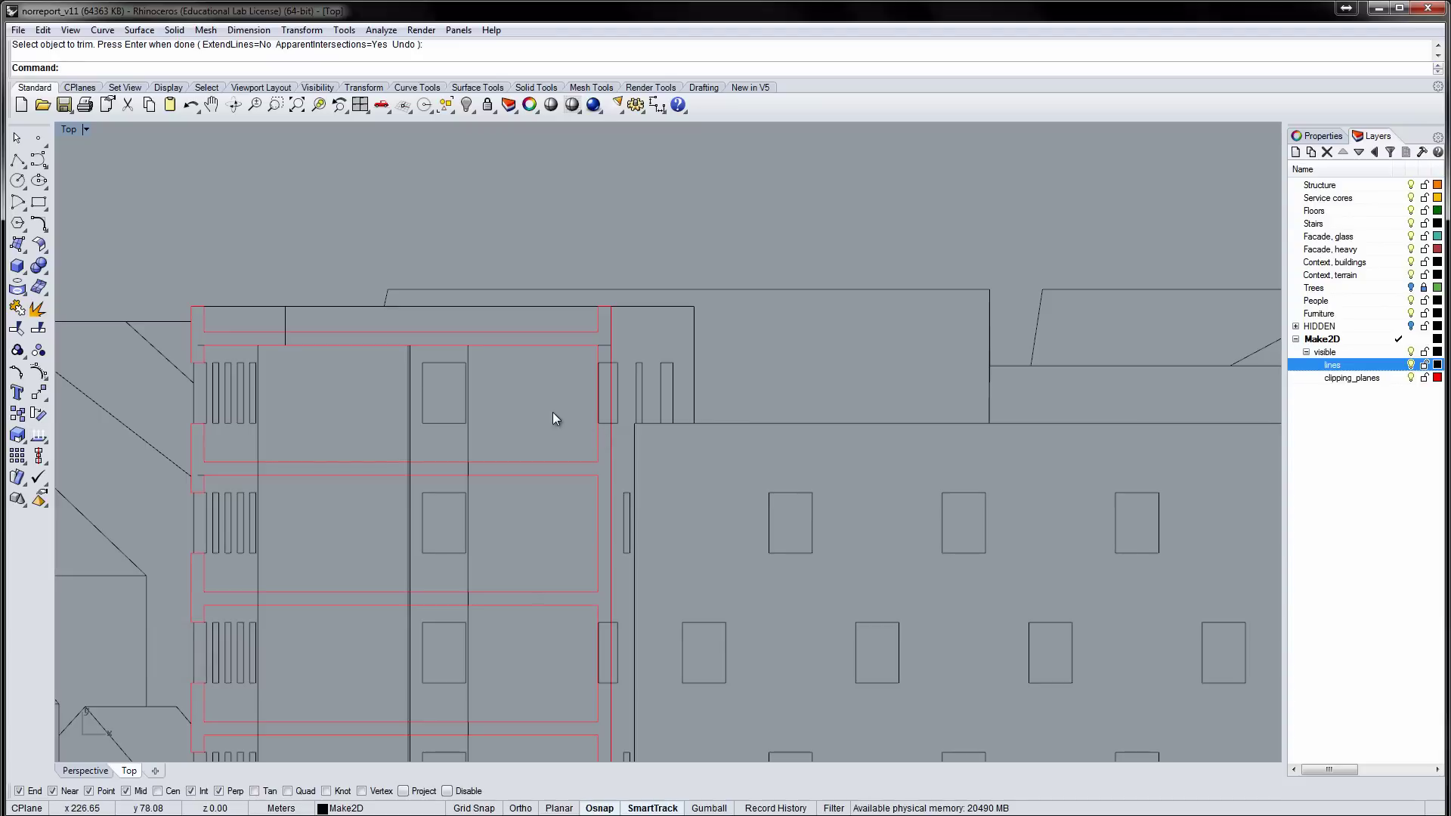
# - Delete the short black line crossing the cut right wall just below the roof slab
pyautogui.click(609, 347)
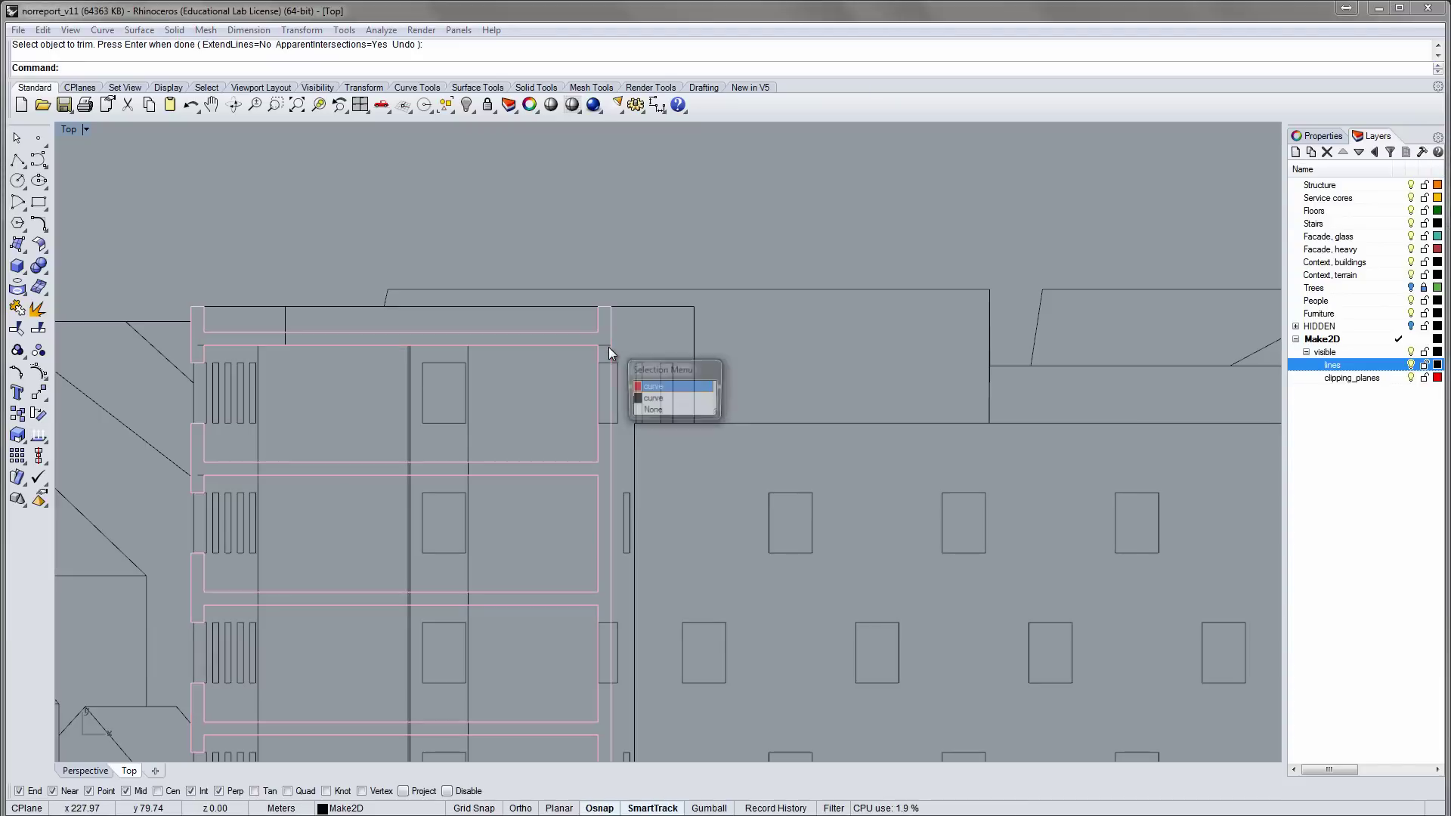
pyautogui.click(654, 398)
pyautogui.press('Delete')
# - Trim away the part of the top-floor window outline that lies inside the cut right wall
pyautogui.scroll(4, 605, 346)
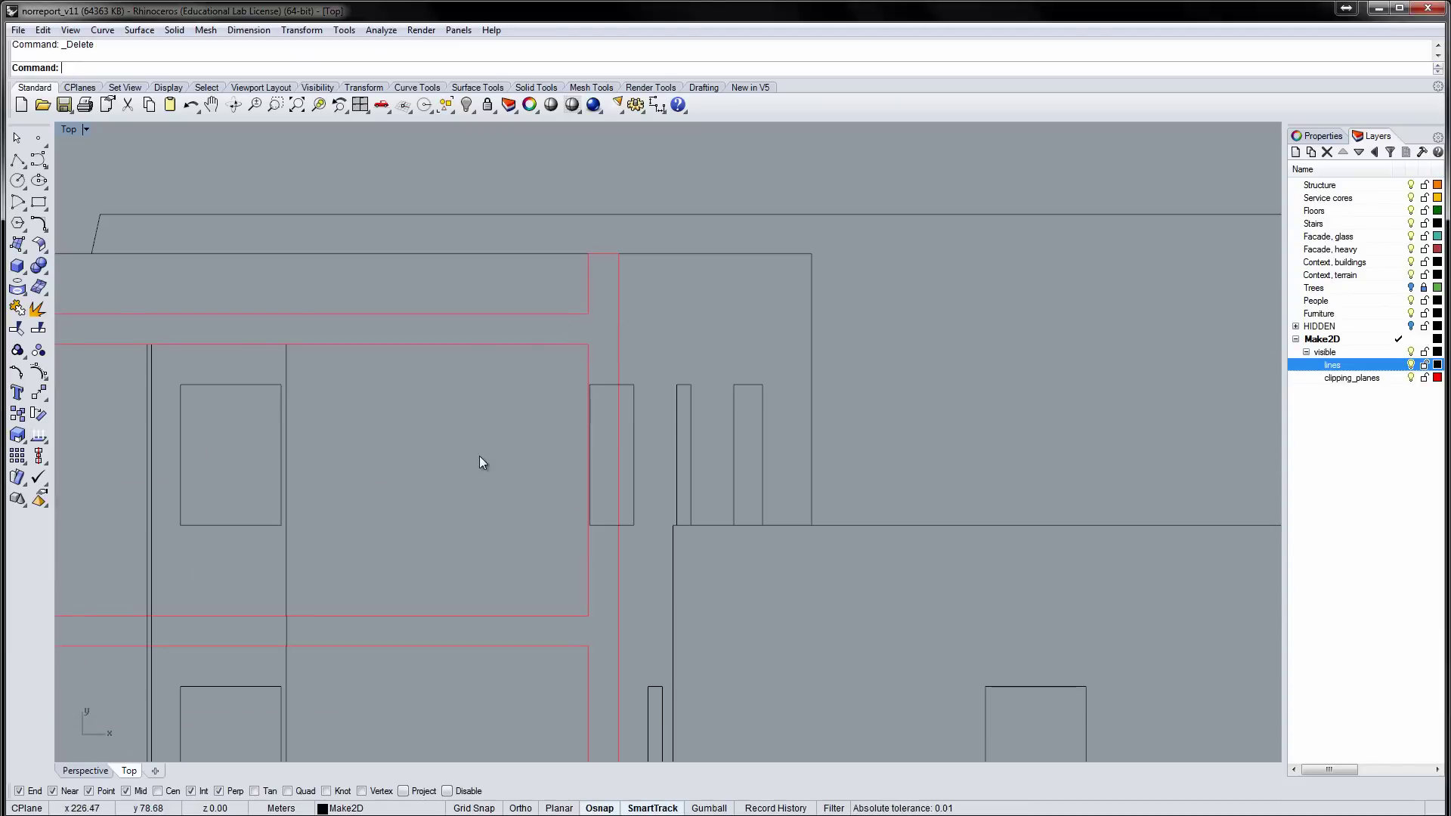
pyautogui.write('trim')
pyautogui.press('Return')
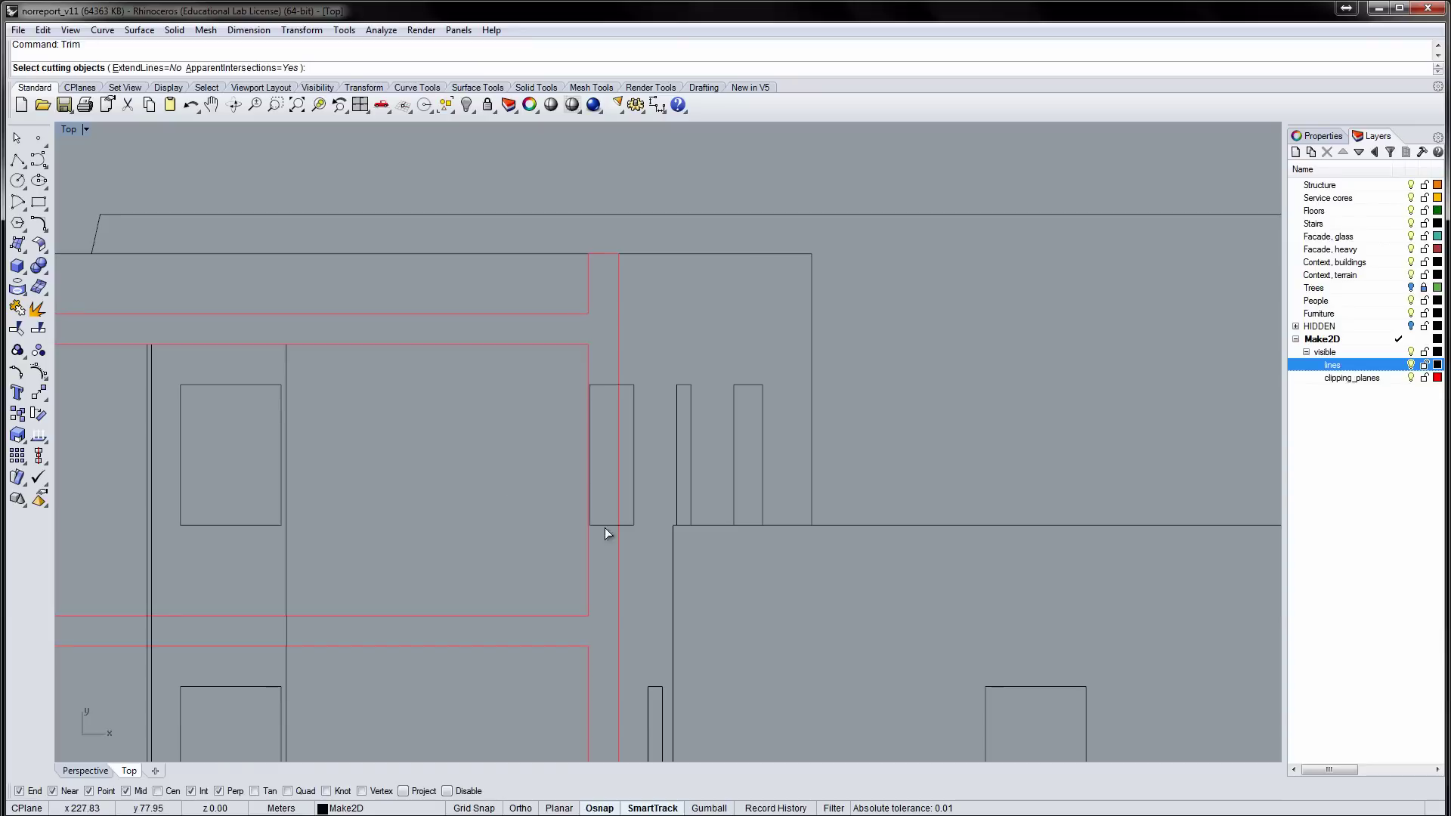
pyautogui.press('Return')
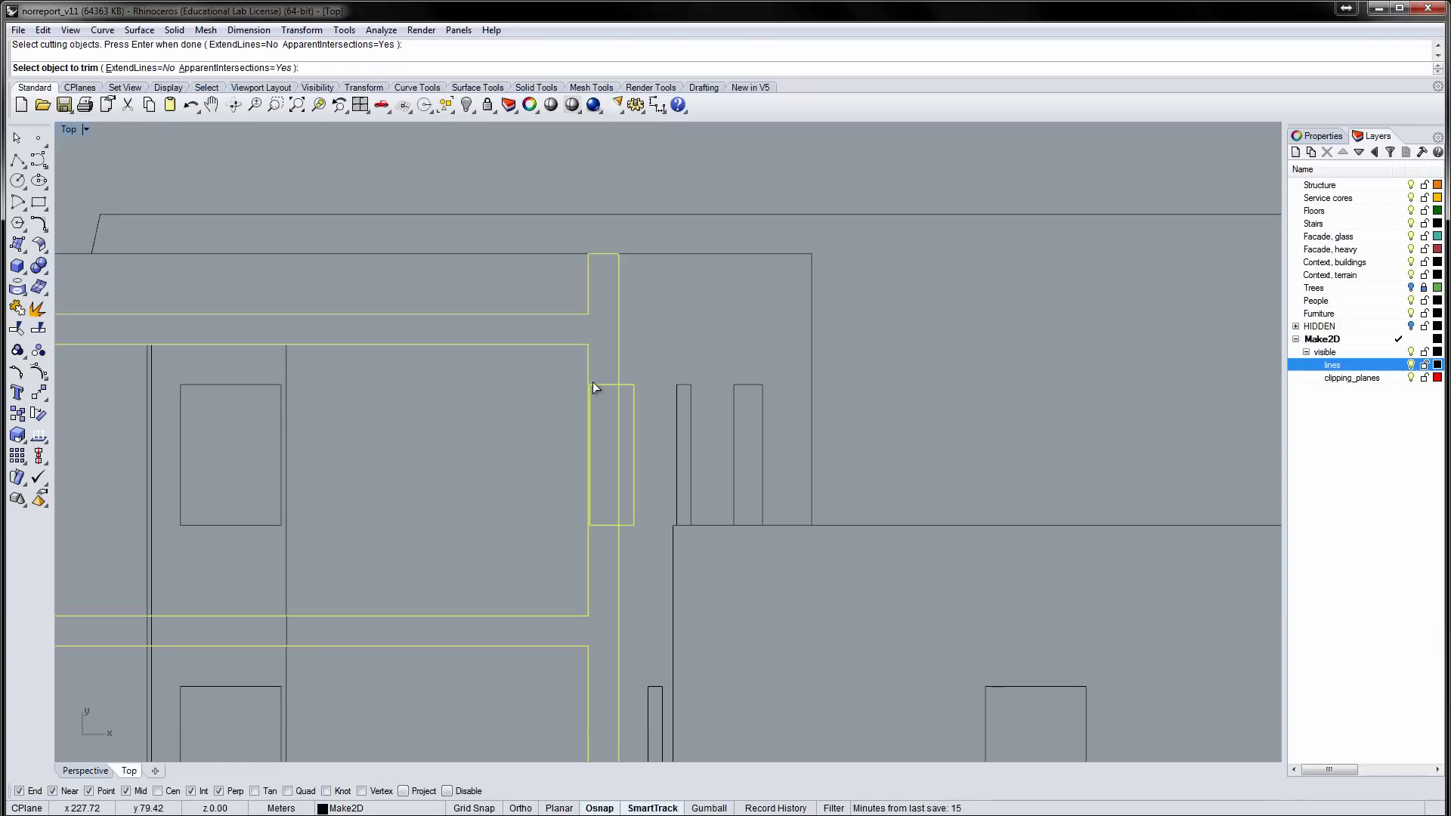
pyautogui.click(594, 384)
pyautogui.scroll(4, 605, 528)
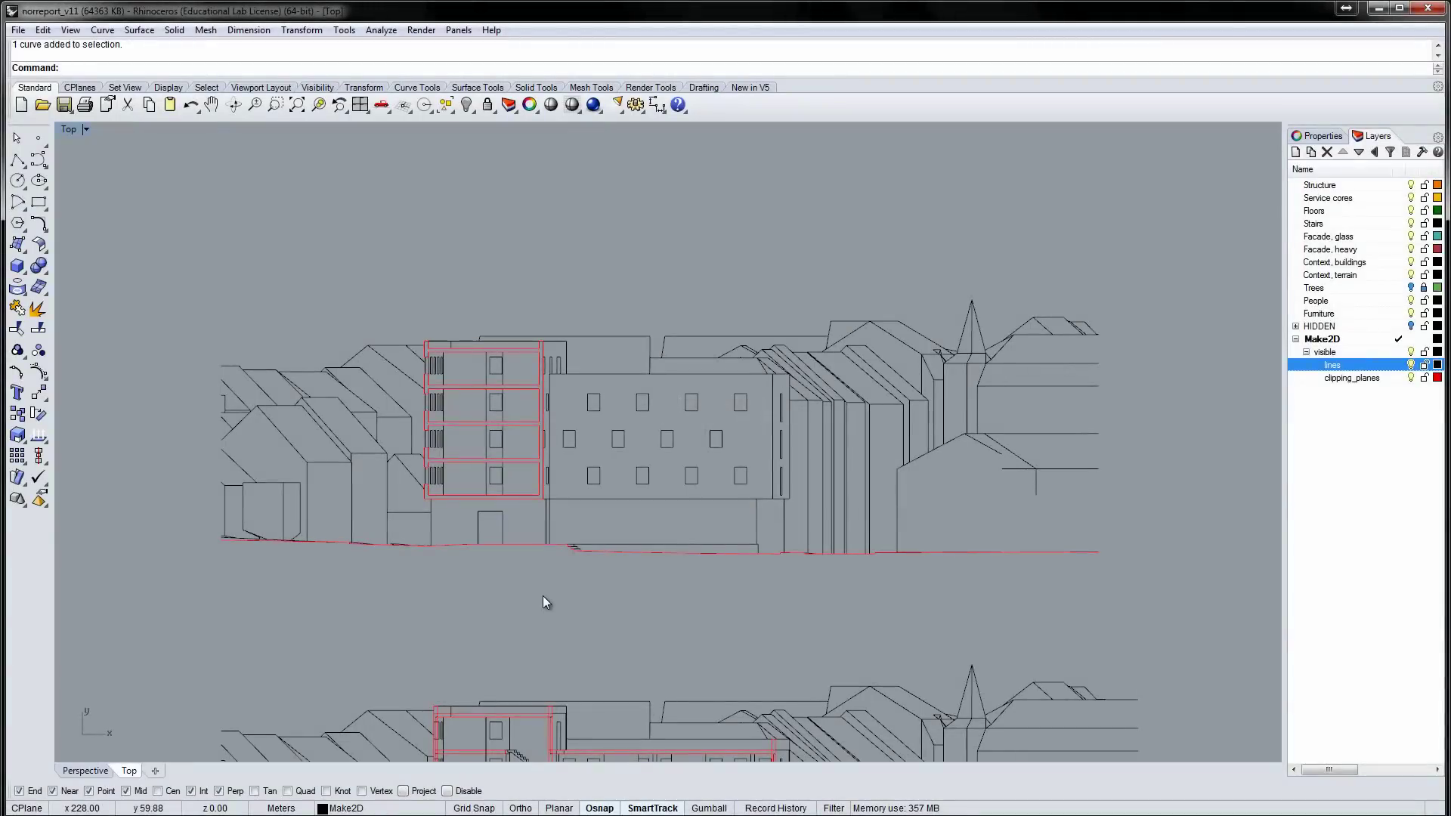
# - Start a hatch on the closed red cut outline of the building in the upper section
pyautogui.scroll(6, 501, 499)
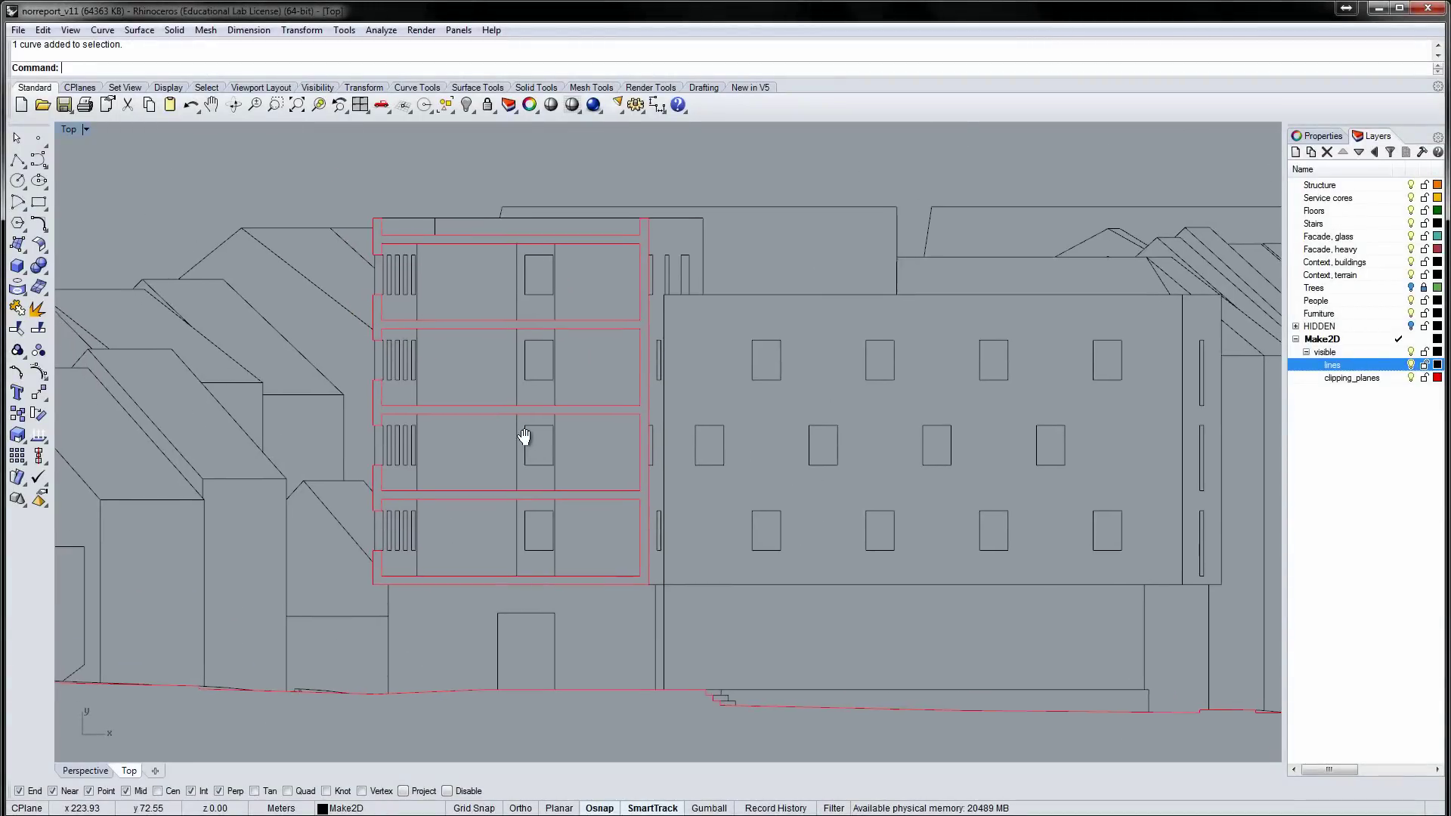
pyautogui.click(416, 224)
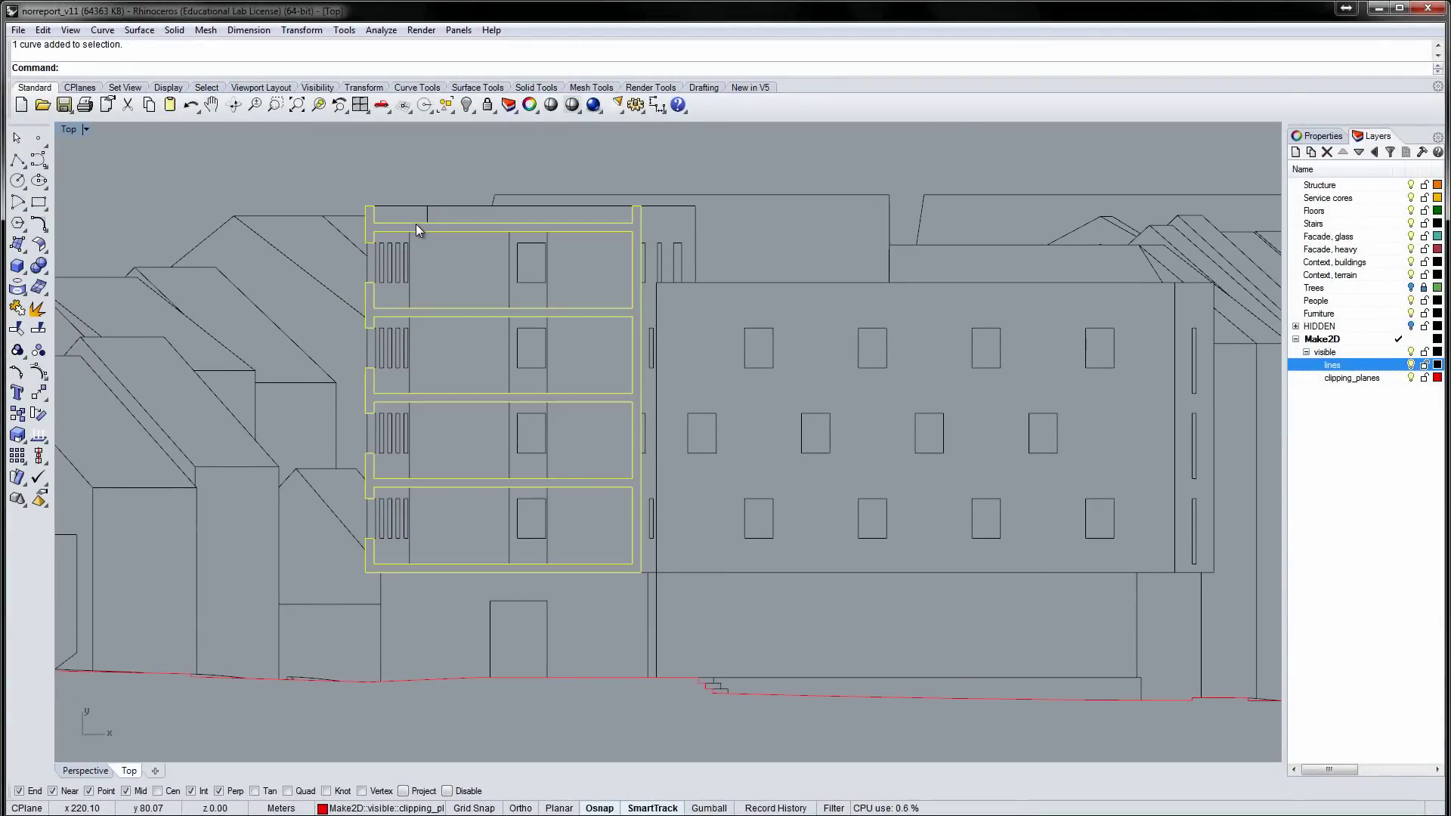
pyautogui.write('hatch')
pyautogui.press('Return')
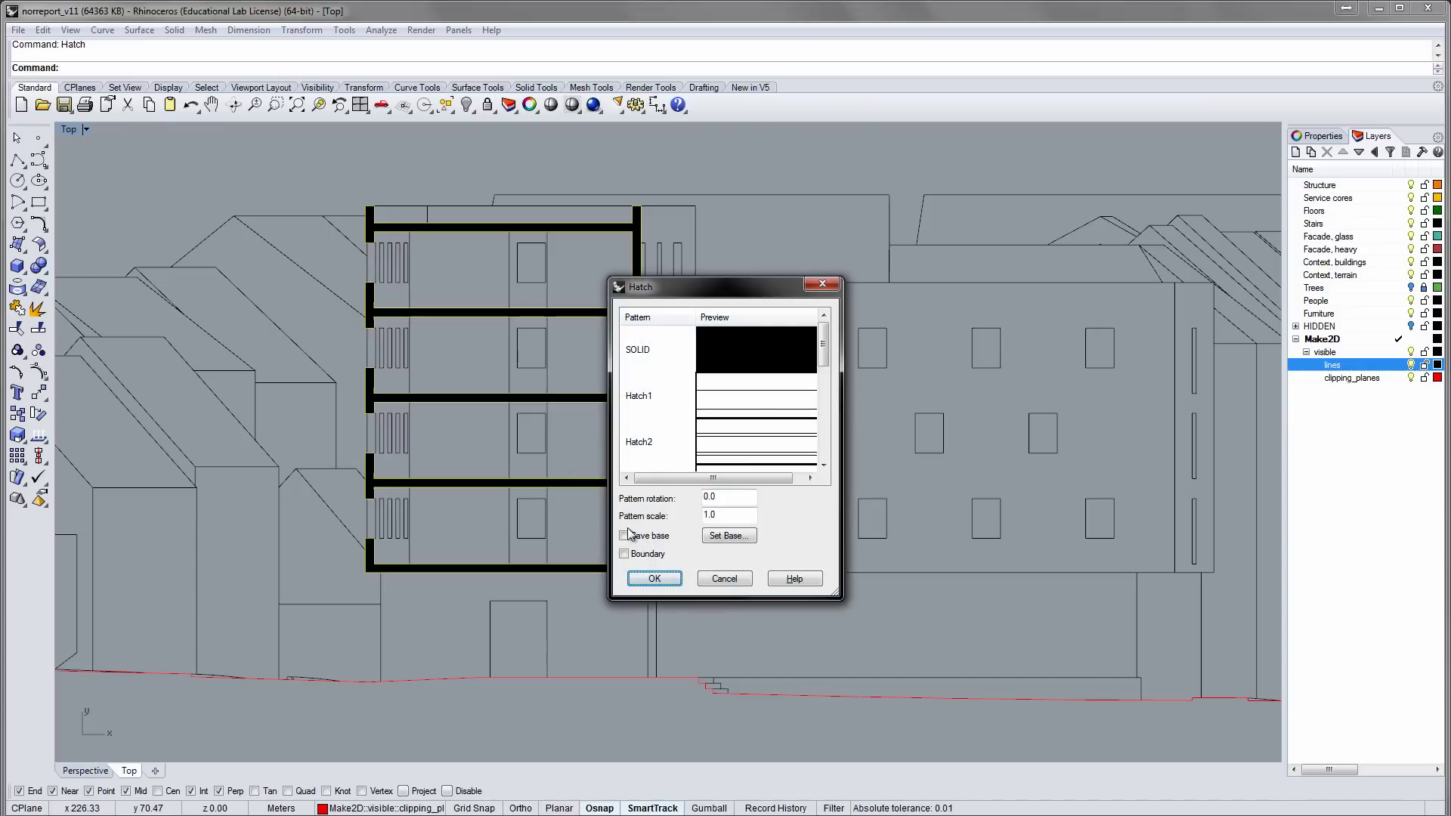
# - Try the Hatch1 pattern rotated 45 degrees at scales 2 and .5 on the cut outline
pyautogui.click(717, 394)
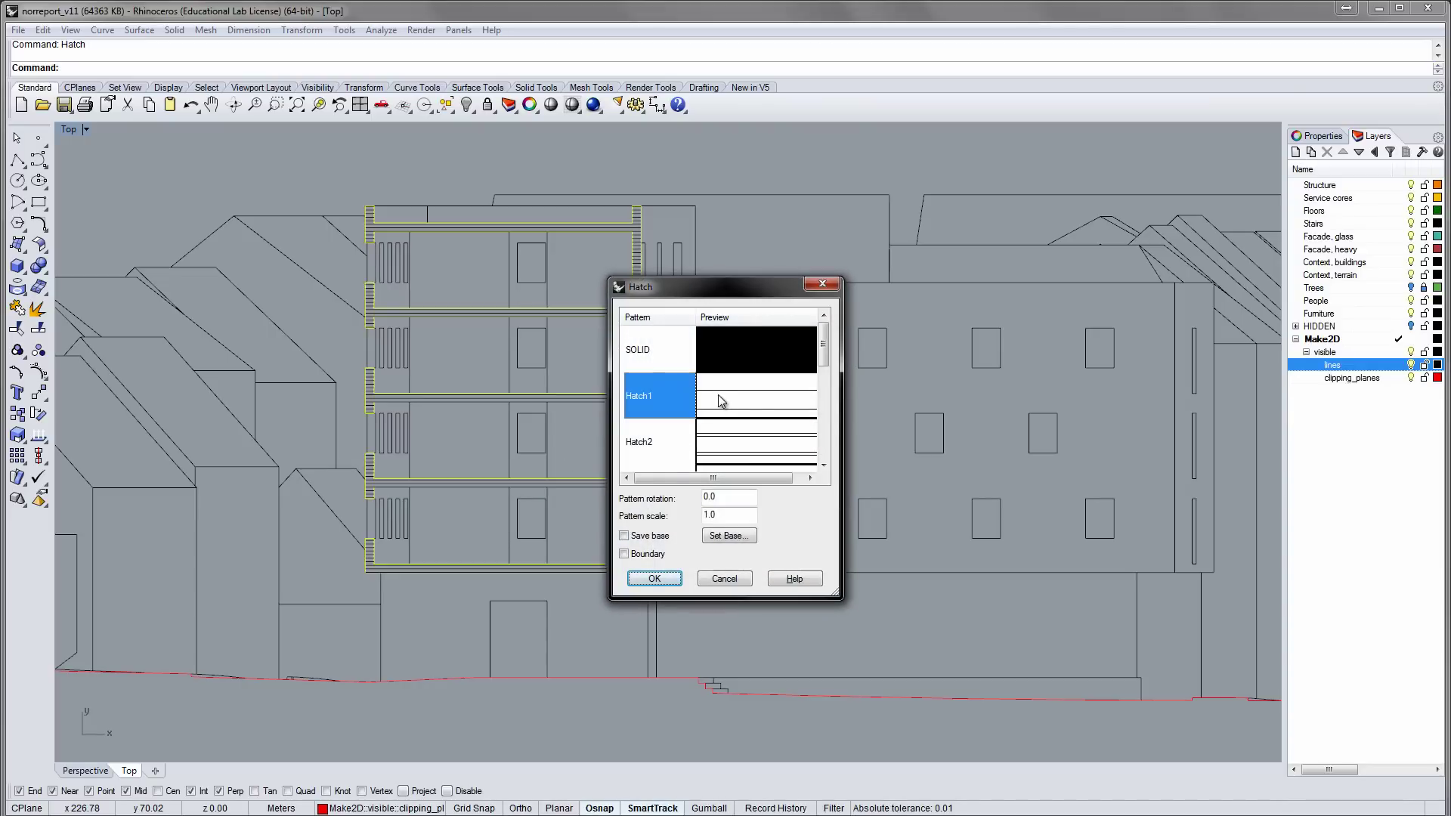
pyautogui.doubleClick(720, 501)
pyautogui.write('45')
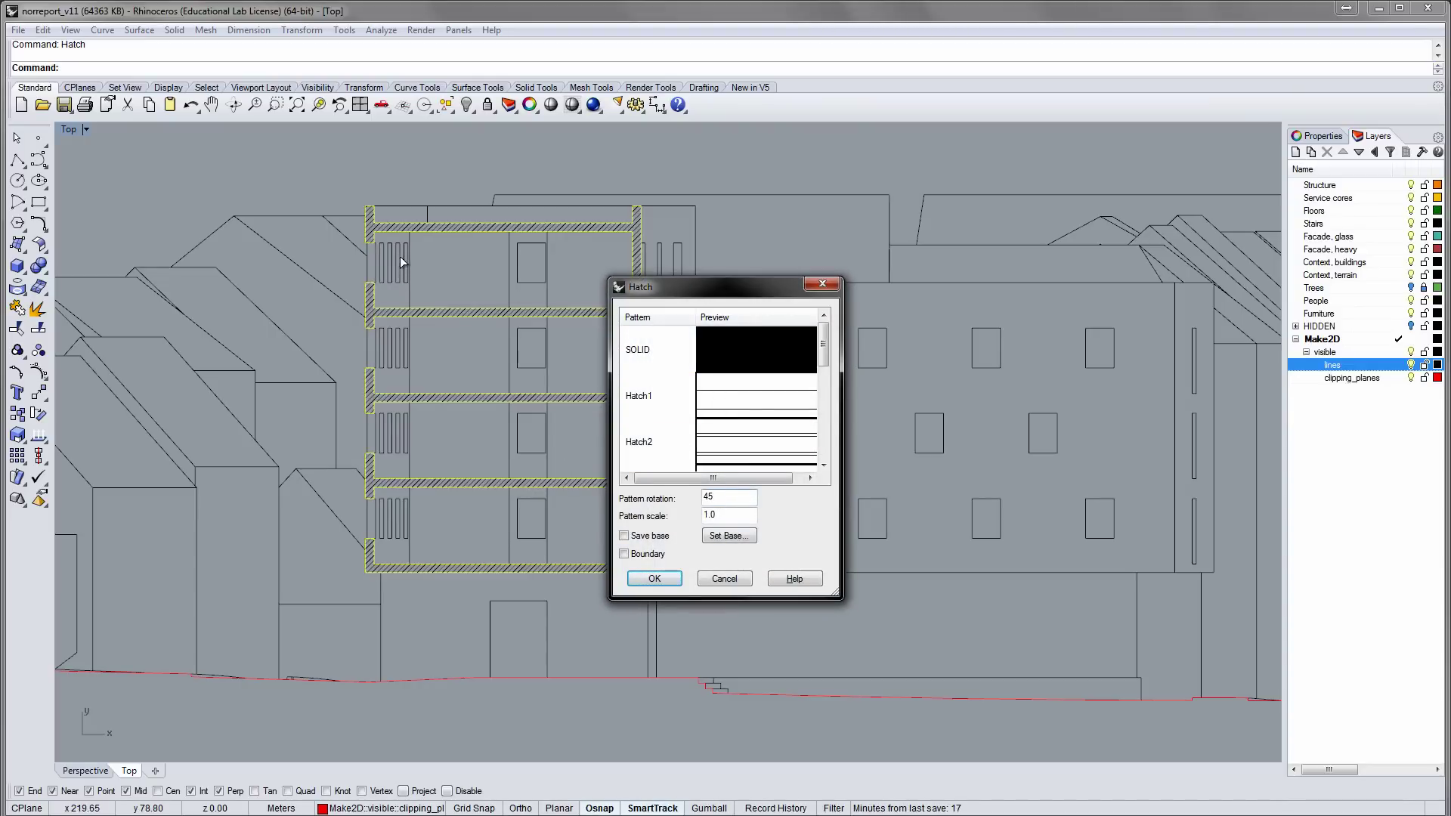
pyautogui.doubleClick(711, 515)
pyautogui.write('2')
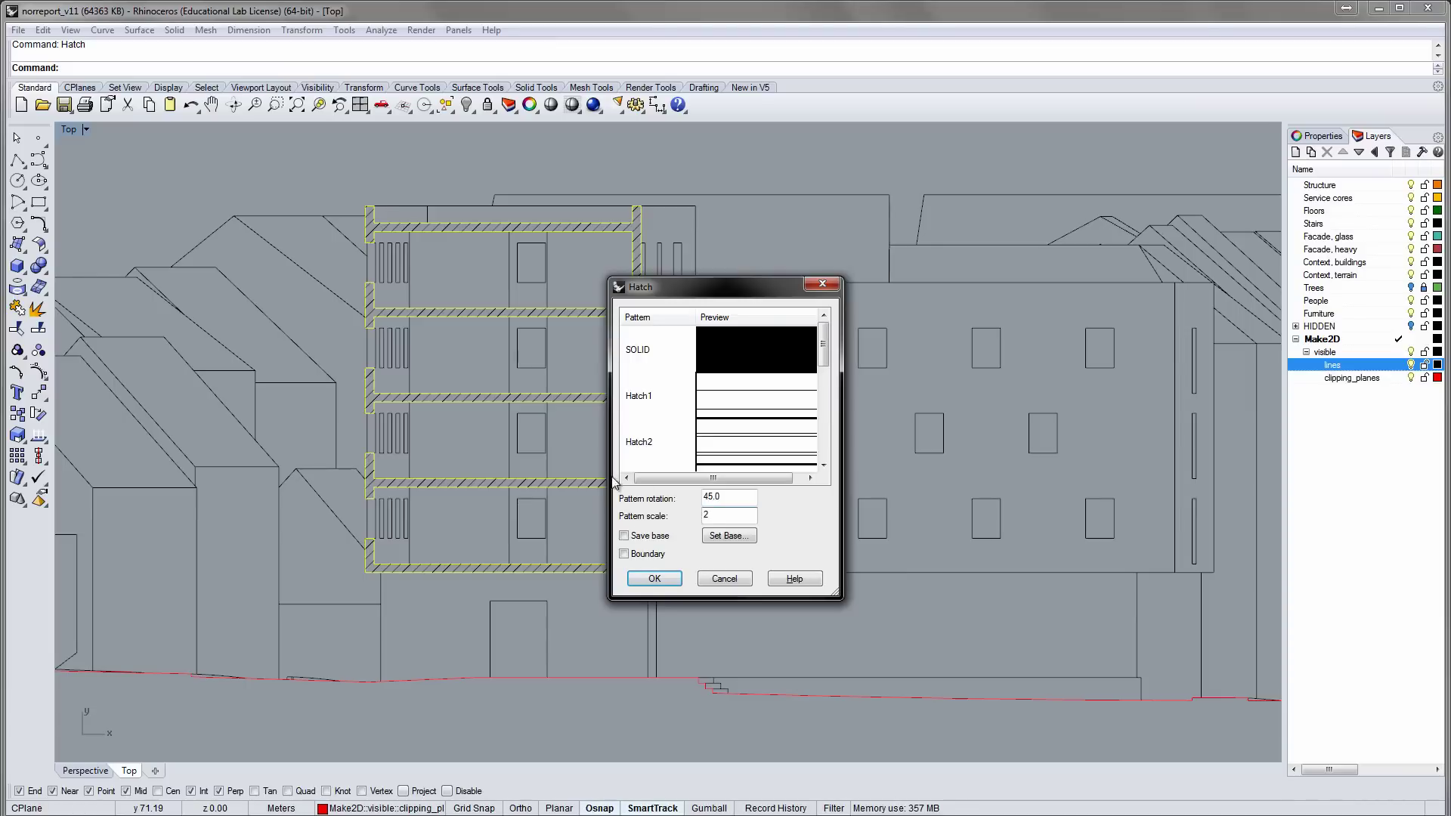
pyautogui.write('.5')
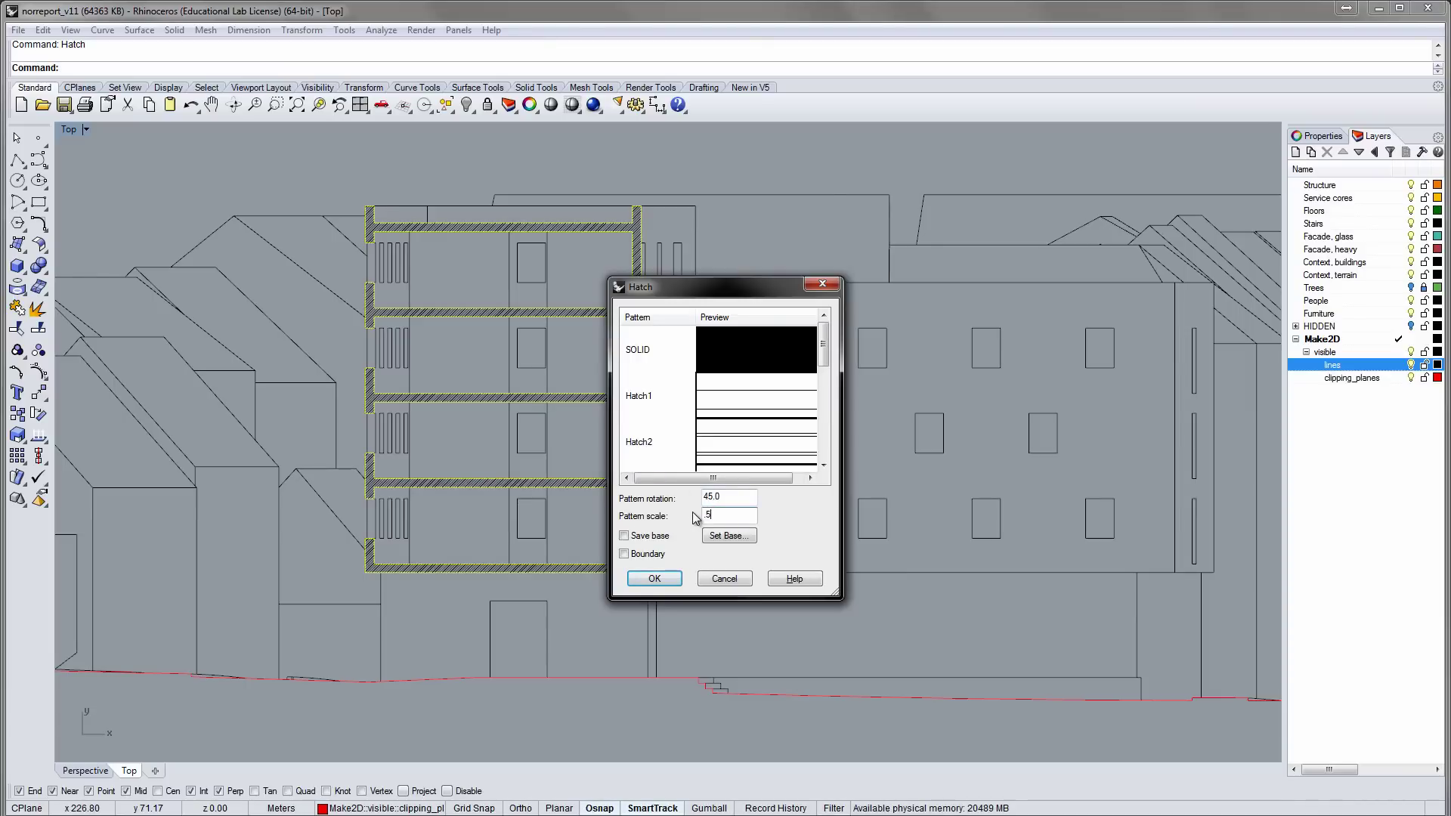
# - Fill the building's cut outline with the SOLID hatch pattern
pyautogui.click(732, 354)
pyautogui.click(654, 578)
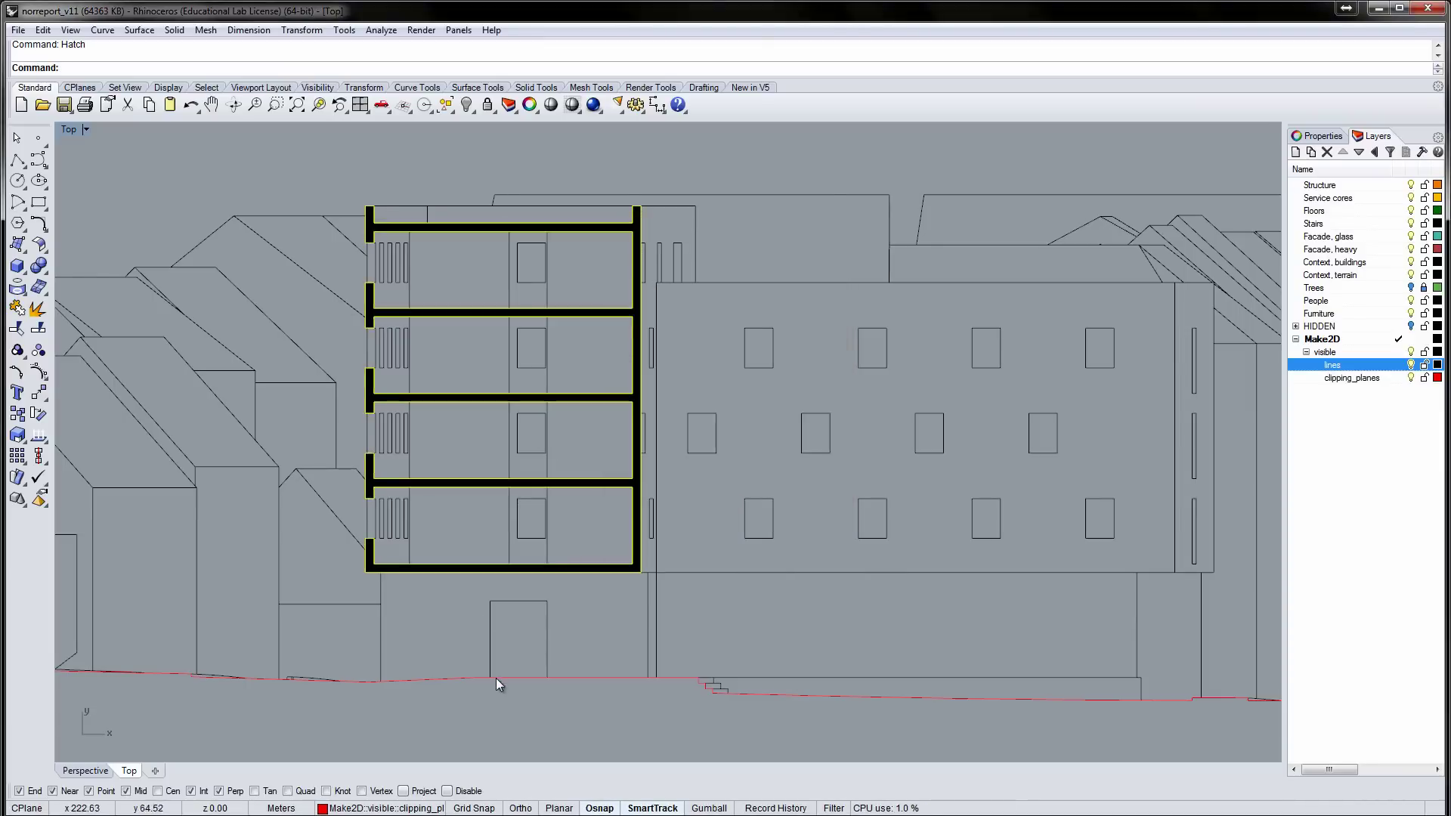
pyautogui.click(515, 621)
# - Draw an orthogonal three-segment polyline below the red terrain line, running down, across and up to connect its two ends
pyautogui.scroll(-6, 514, 594)
pyautogui.moveTo(393, 670); pyautogui.dragTo(393, 528, button='right')
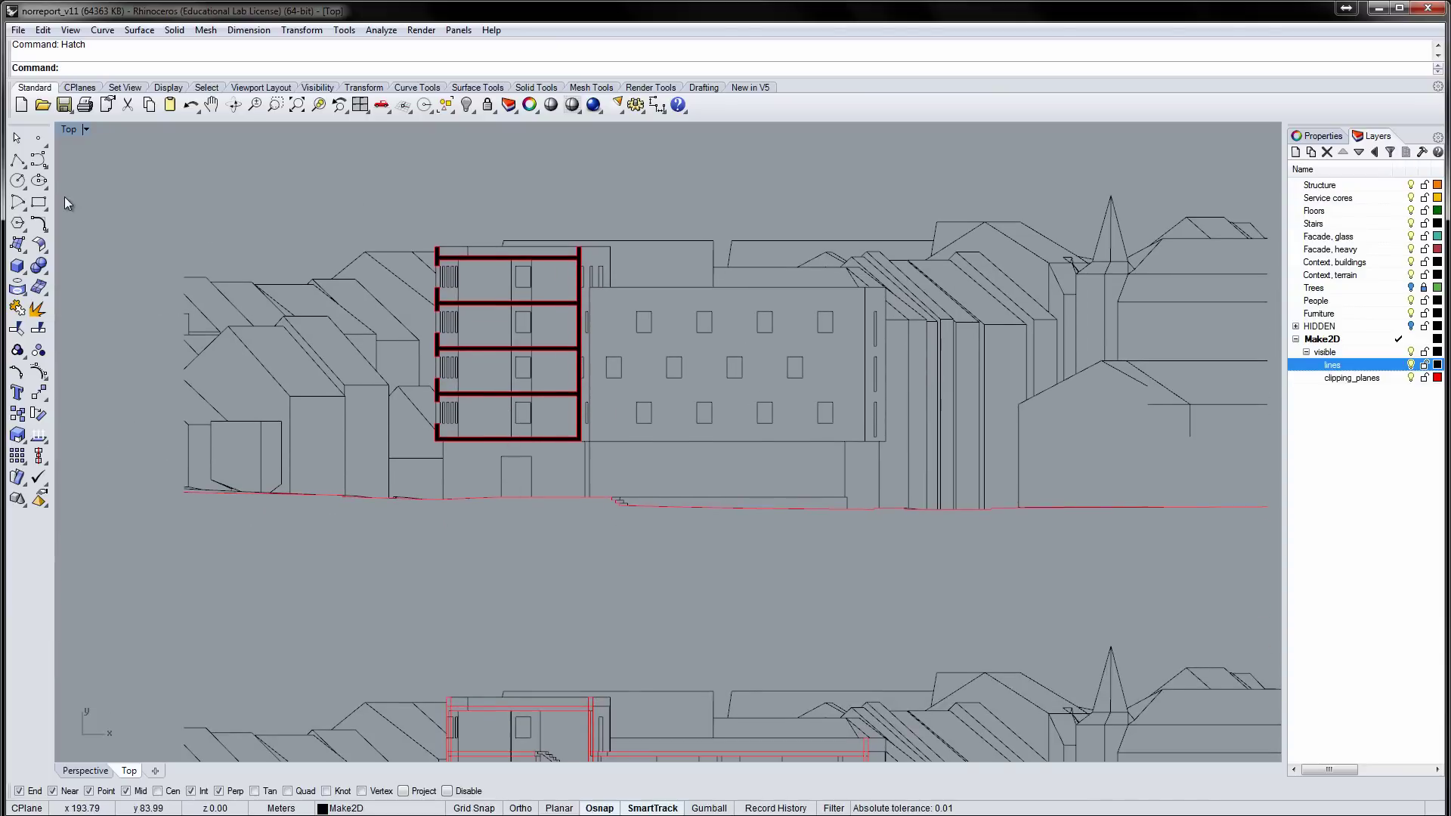
pyautogui.click(18, 160)
pyautogui.scroll(4, 204, 538)
pyautogui.scroll(3, 159, 471)
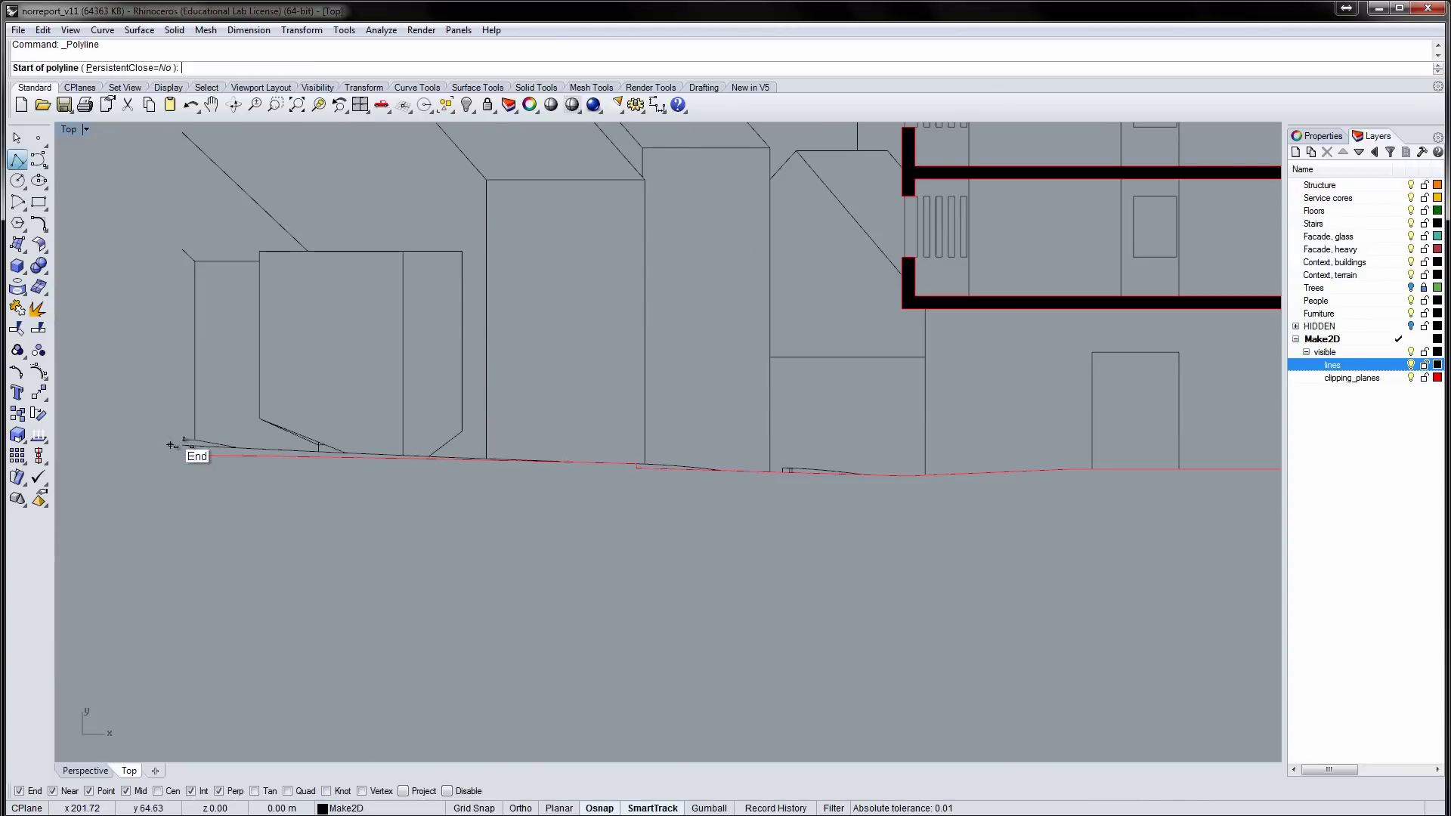
pyautogui.click(182, 455)
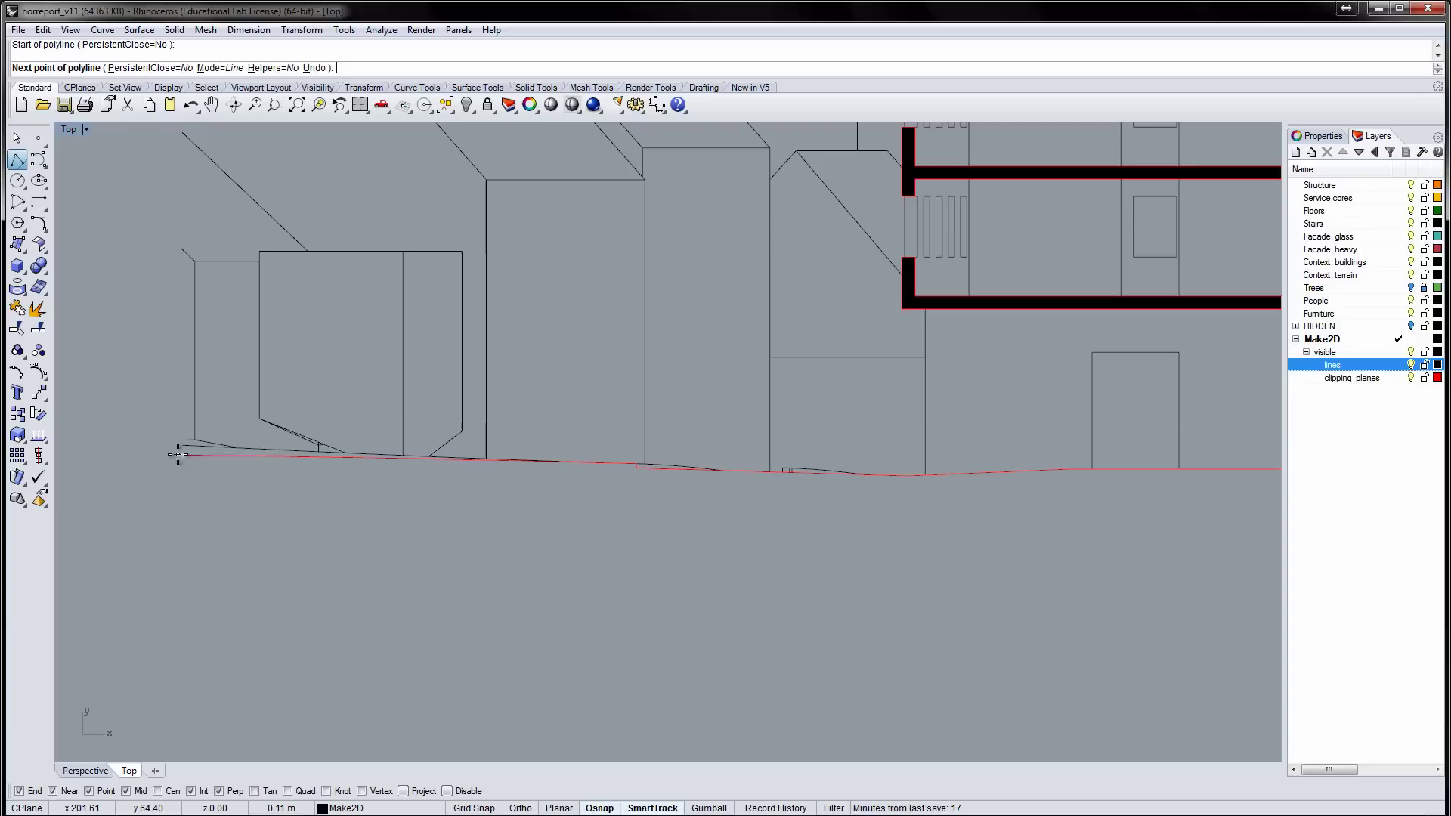
pyautogui.click(182, 625)
pyautogui.scroll(-5, 184, 625)
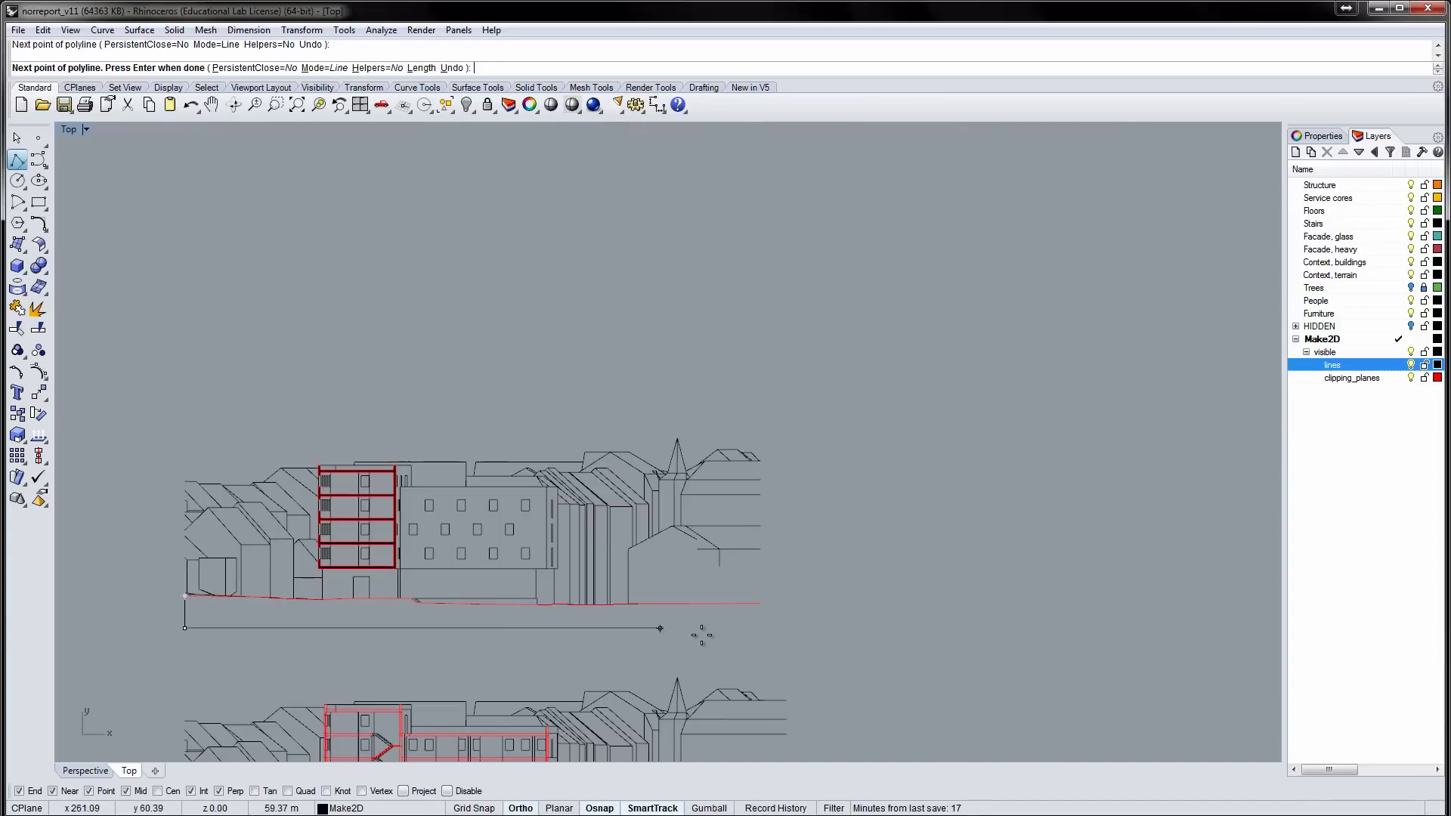
pyautogui.press('F8')
pyautogui.click(761, 628)
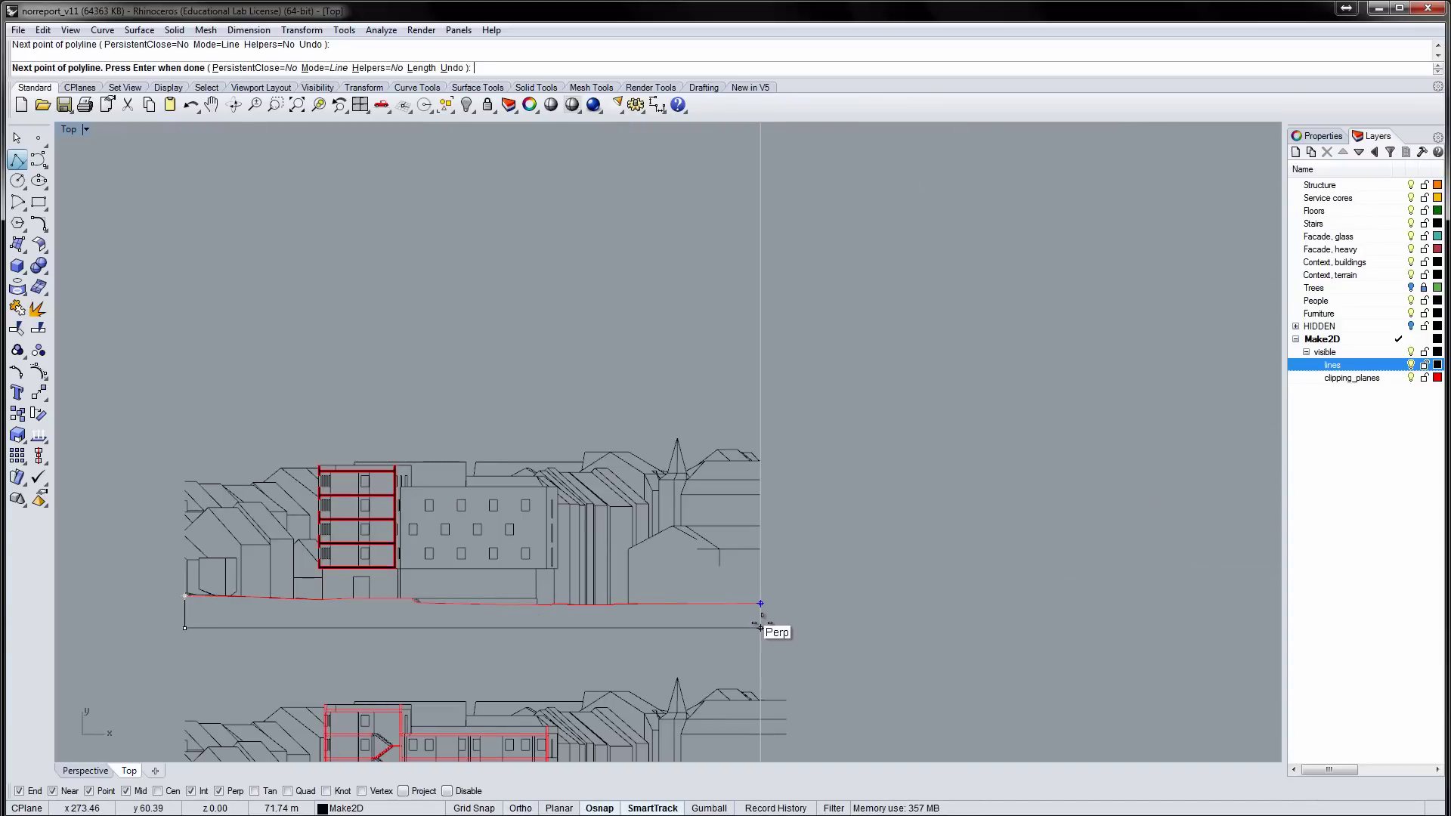
pyautogui.click(761, 603)
pyautogui.press('Return')
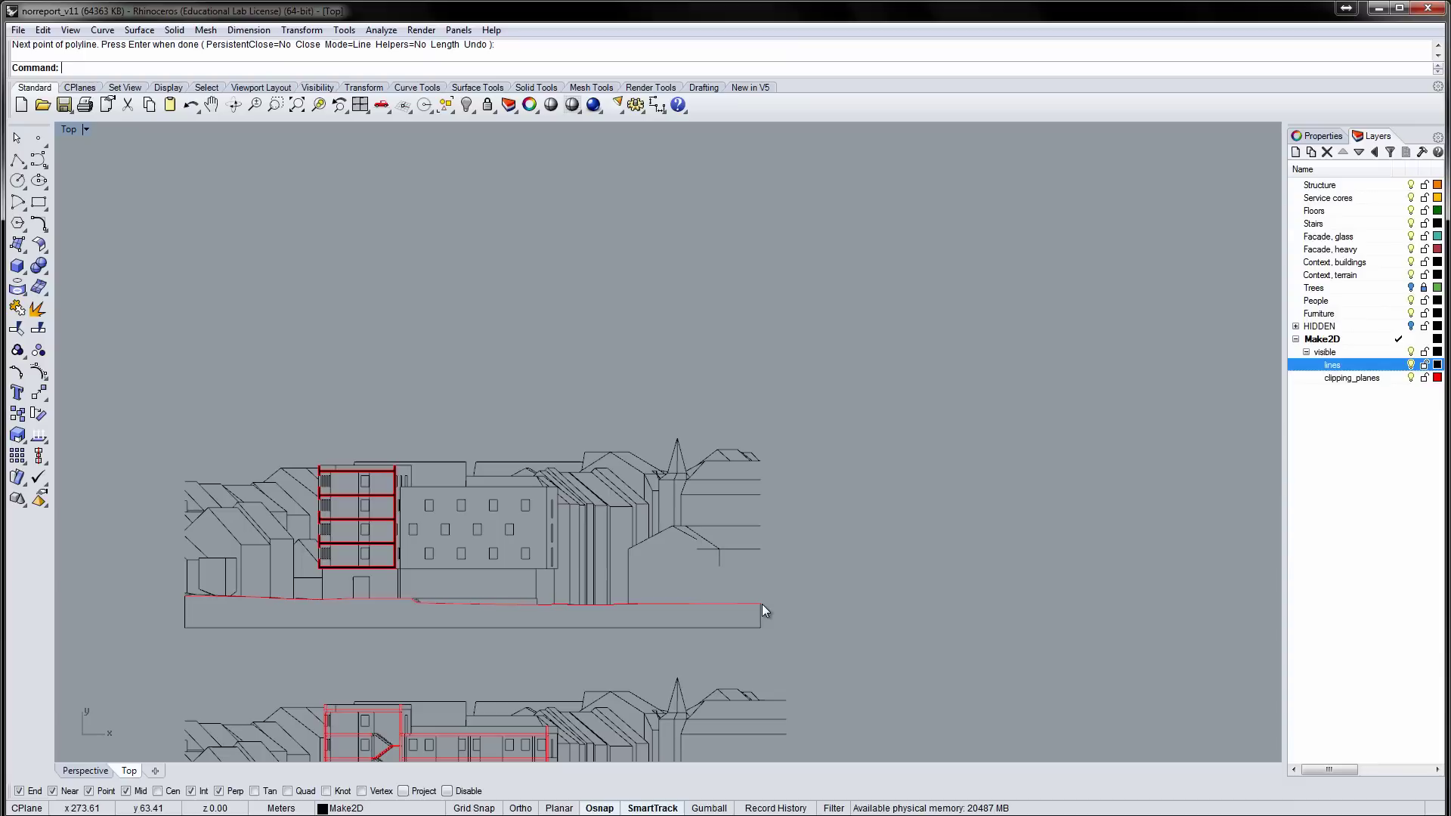
# - Join the new polyline and the terrain cut line into one closed ground outline
pyautogui.click(762, 606)
pyautogui.keyDown('shift'); pyautogui.click(753, 605); pyautogui.keyUp('shift')
pyautogui.write('join')
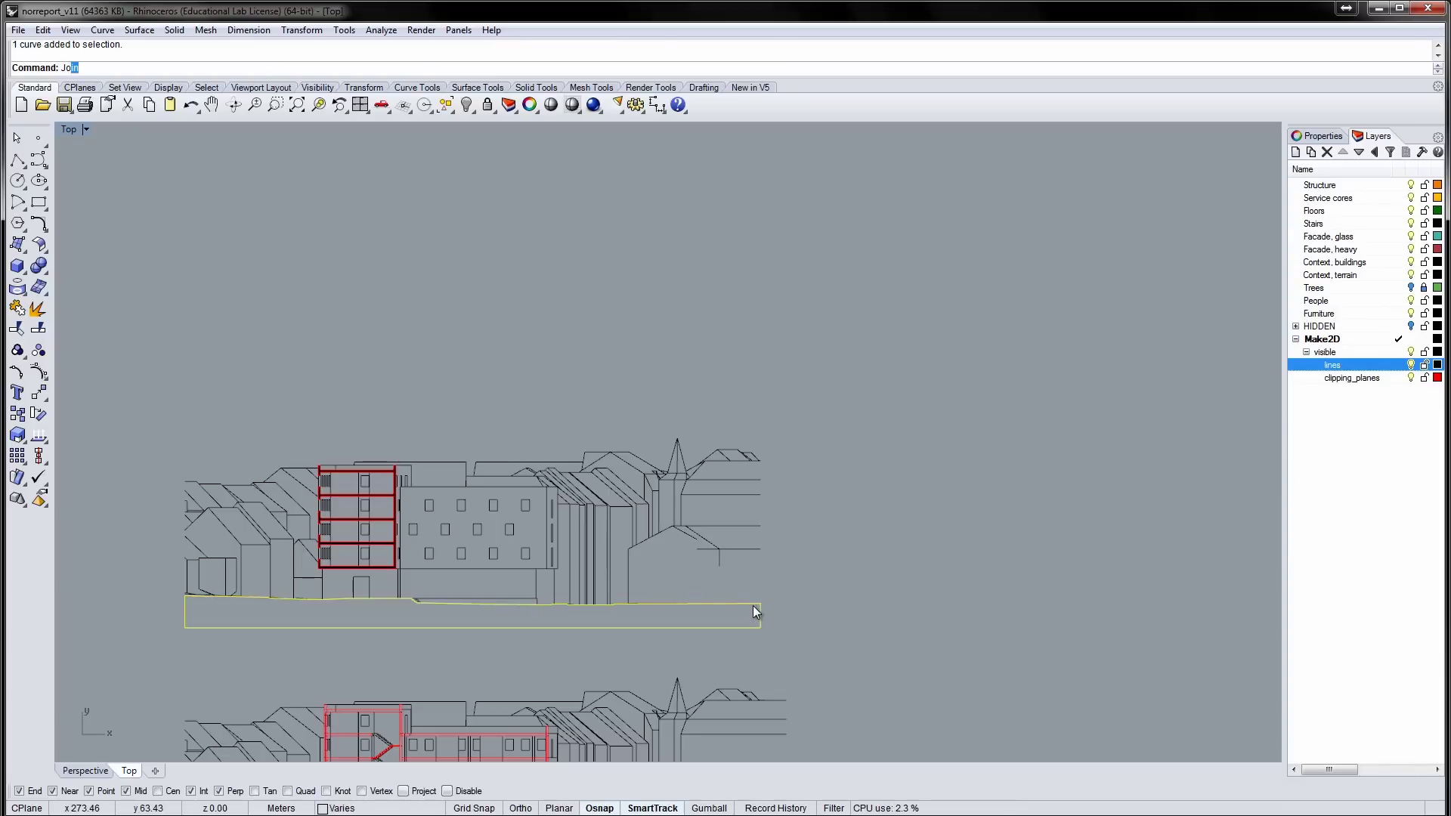
pyautogui.press('Return')
# - Fill the closed ground outline with a solid hatch
pyautogui.write('hatch')
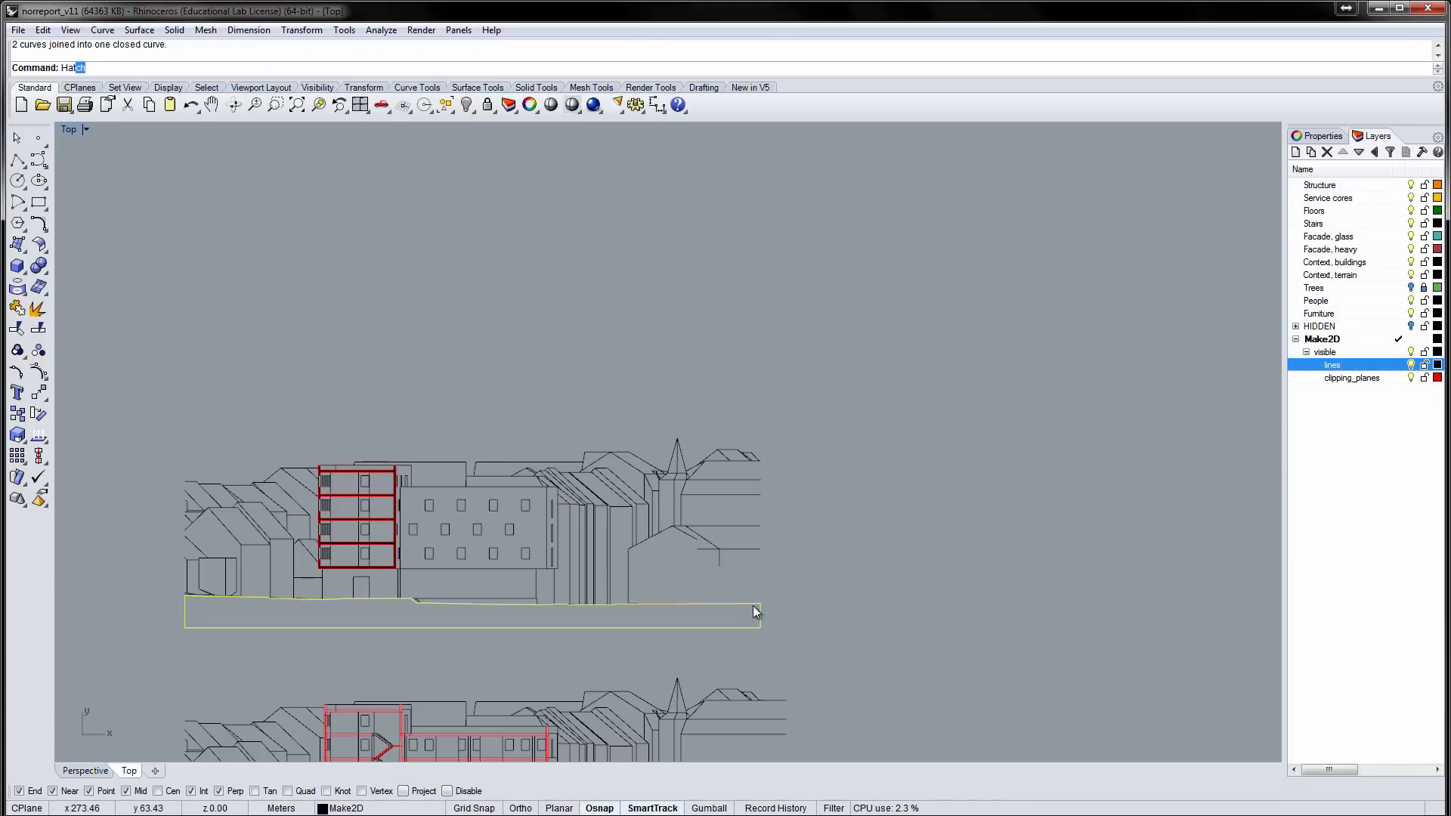
pyautogui.press('Return')
pyautogui.click(648, 583)
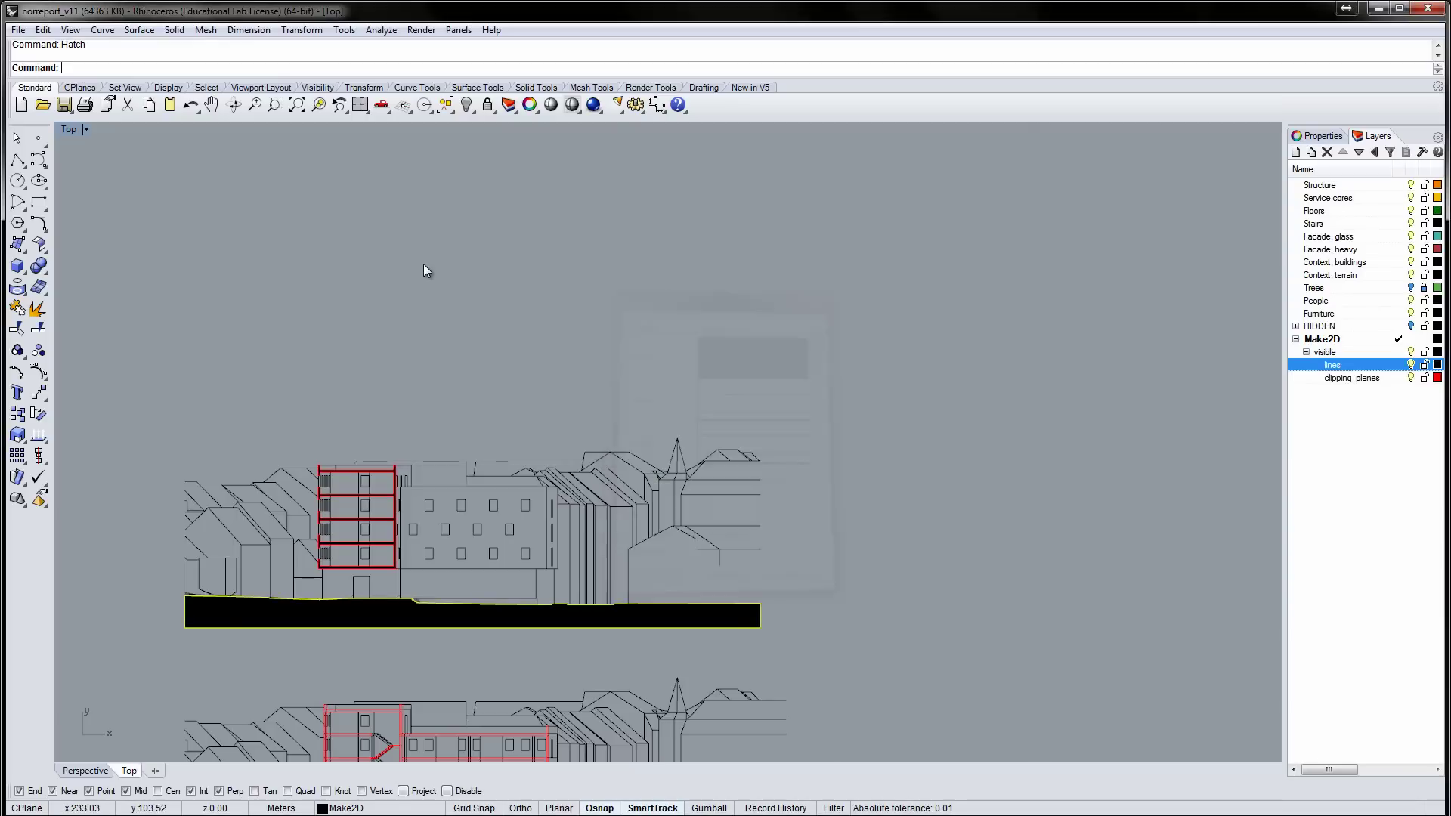
pyautogui.click(423, 266)
# - Create a layer named 2d drawing with a sublayer named Section
pyautogui.moveTo(437, 380); pyautogui.dragTo(554, 314, button='right')
pyautogui.scroll(4, 589, 359)
pyautogui.moveTo(581, 364); pyautogui.dragTo(622, 318, button='right')
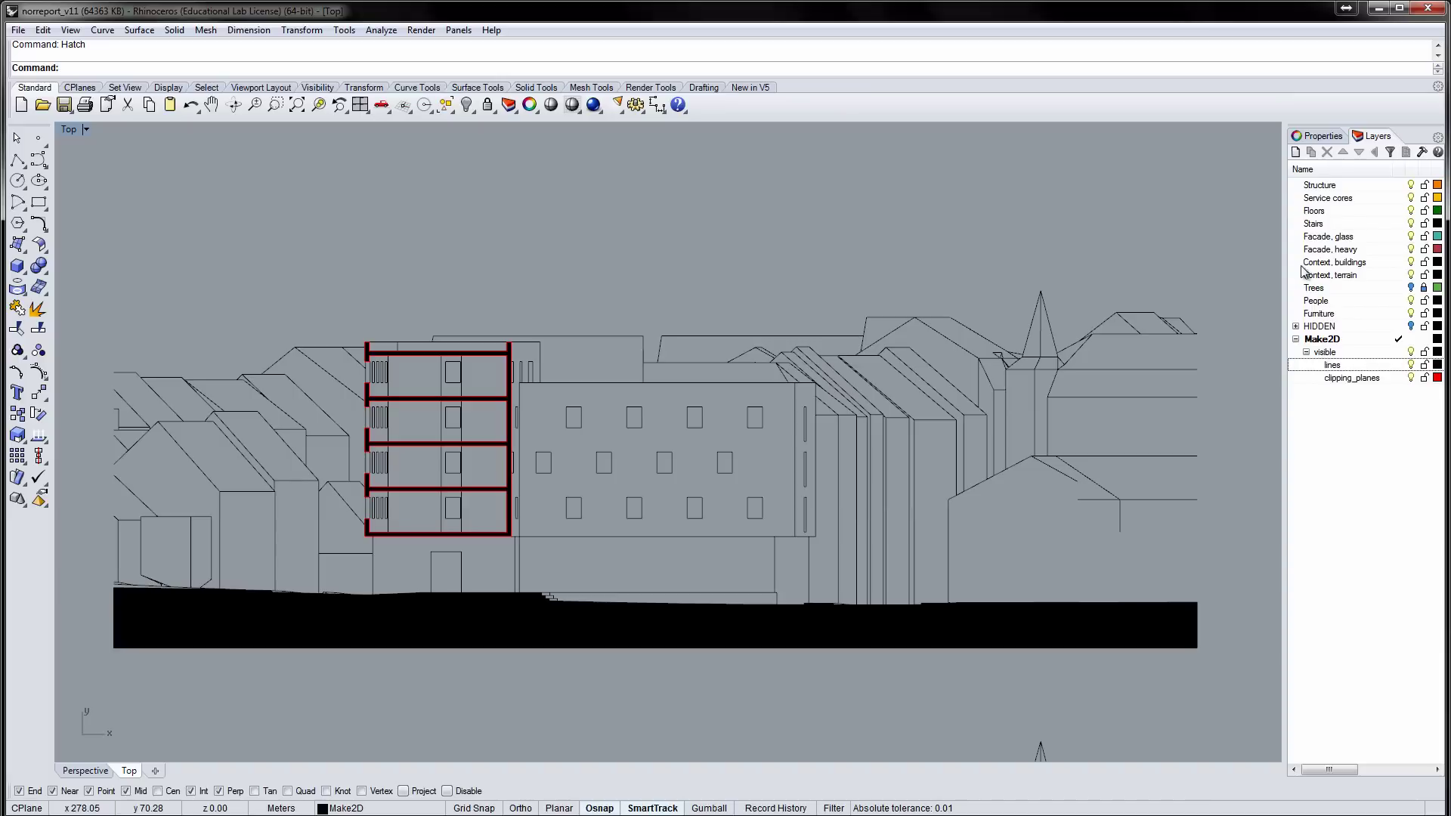
pyautogui.click(1295, 152)
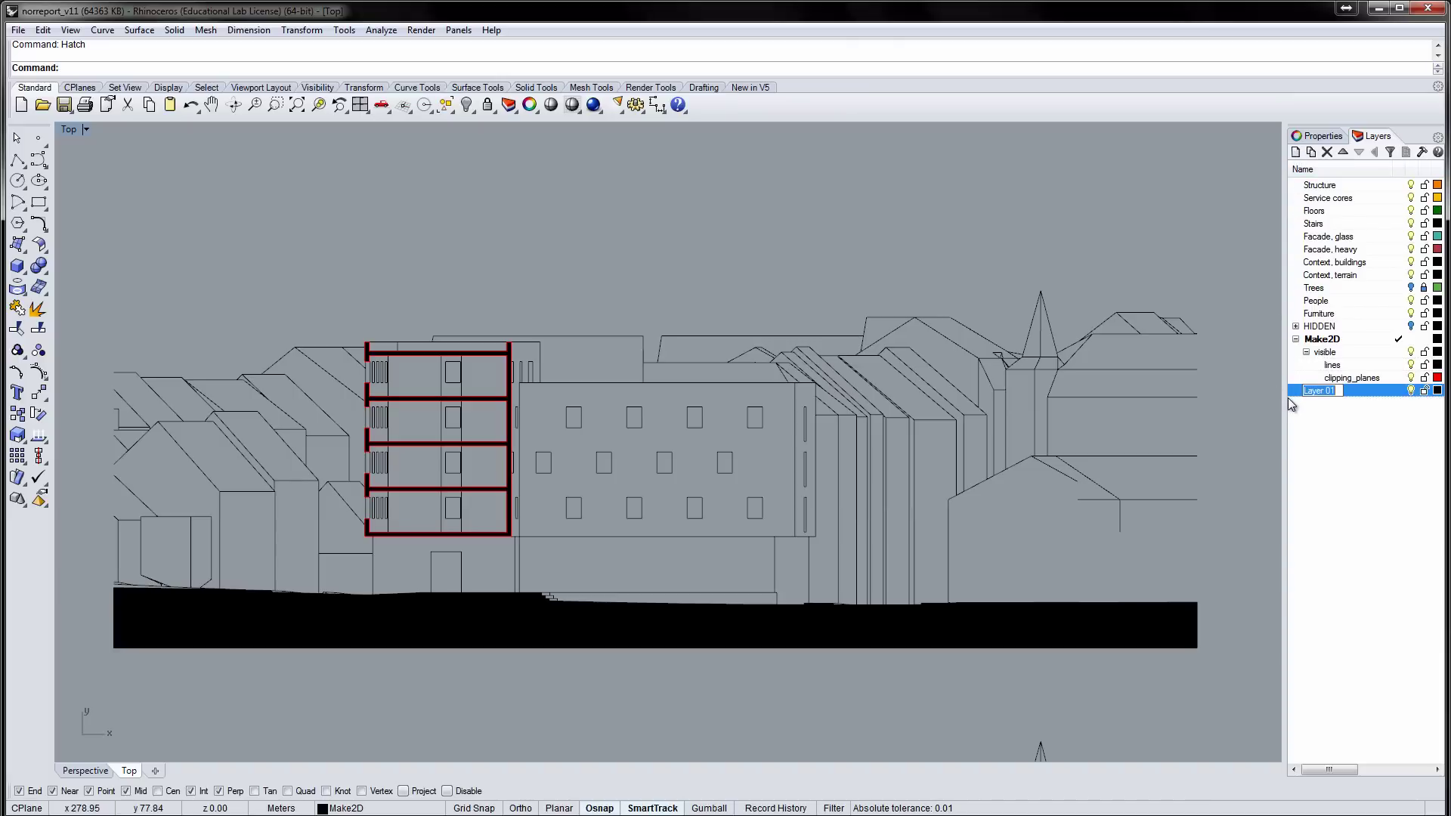
pyautogui.write('2d drawing')
pyautogui.click(1312, 152)
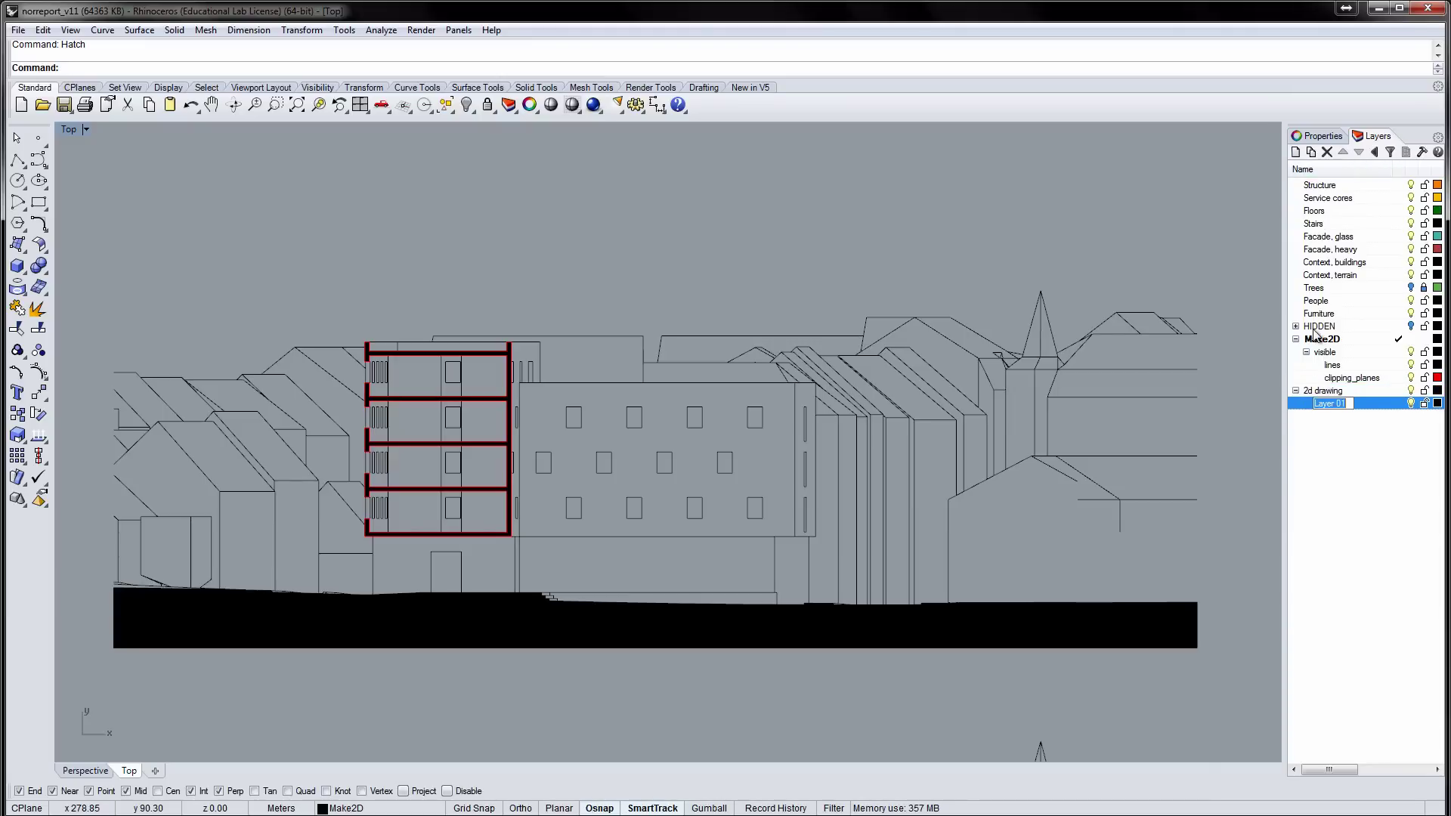
pyautogui.write('Section')
pyautogui.press('Return')
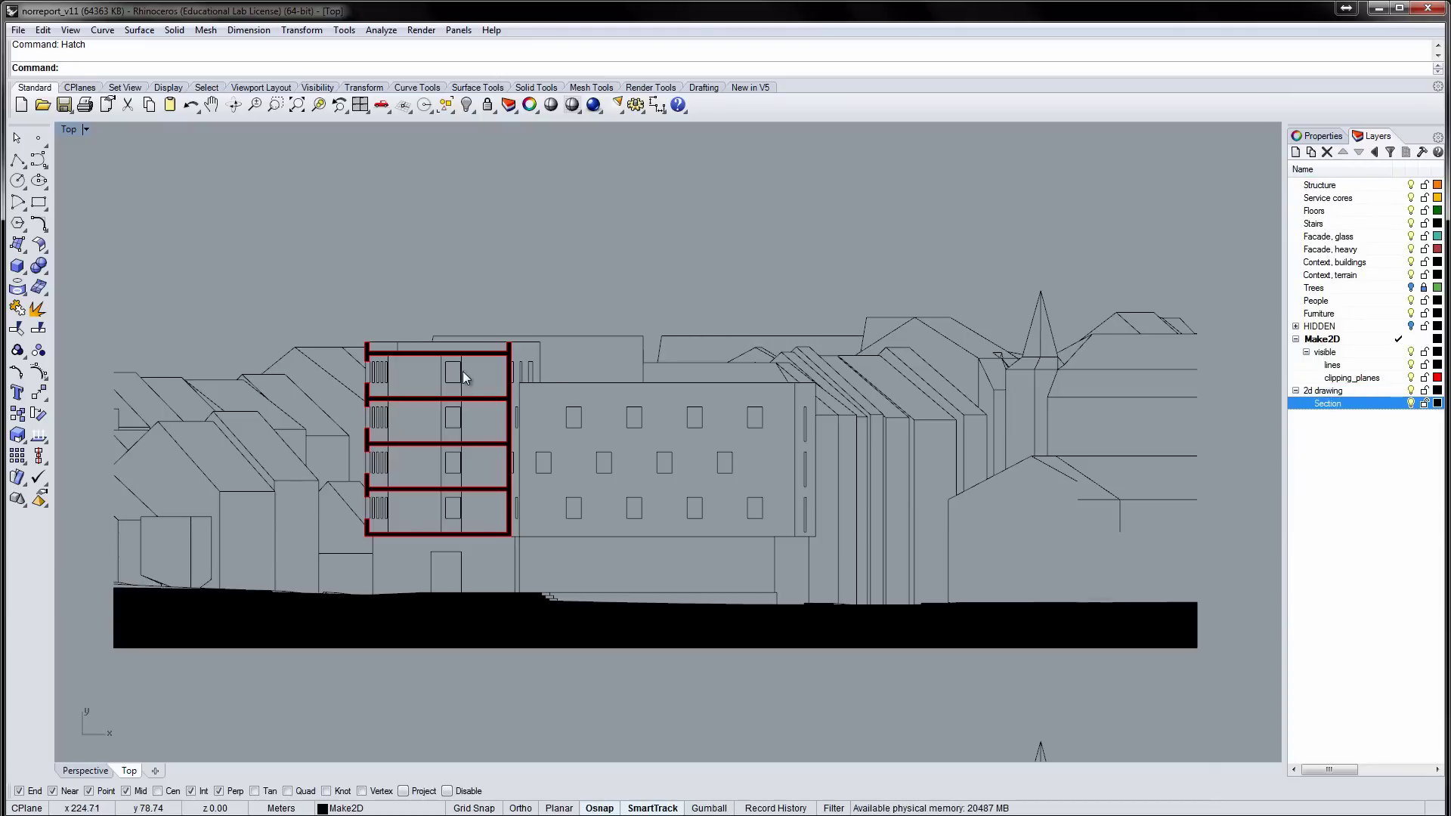
pyautogui.scroll(5, 505, 361)
pyautogui.click(594, 311)
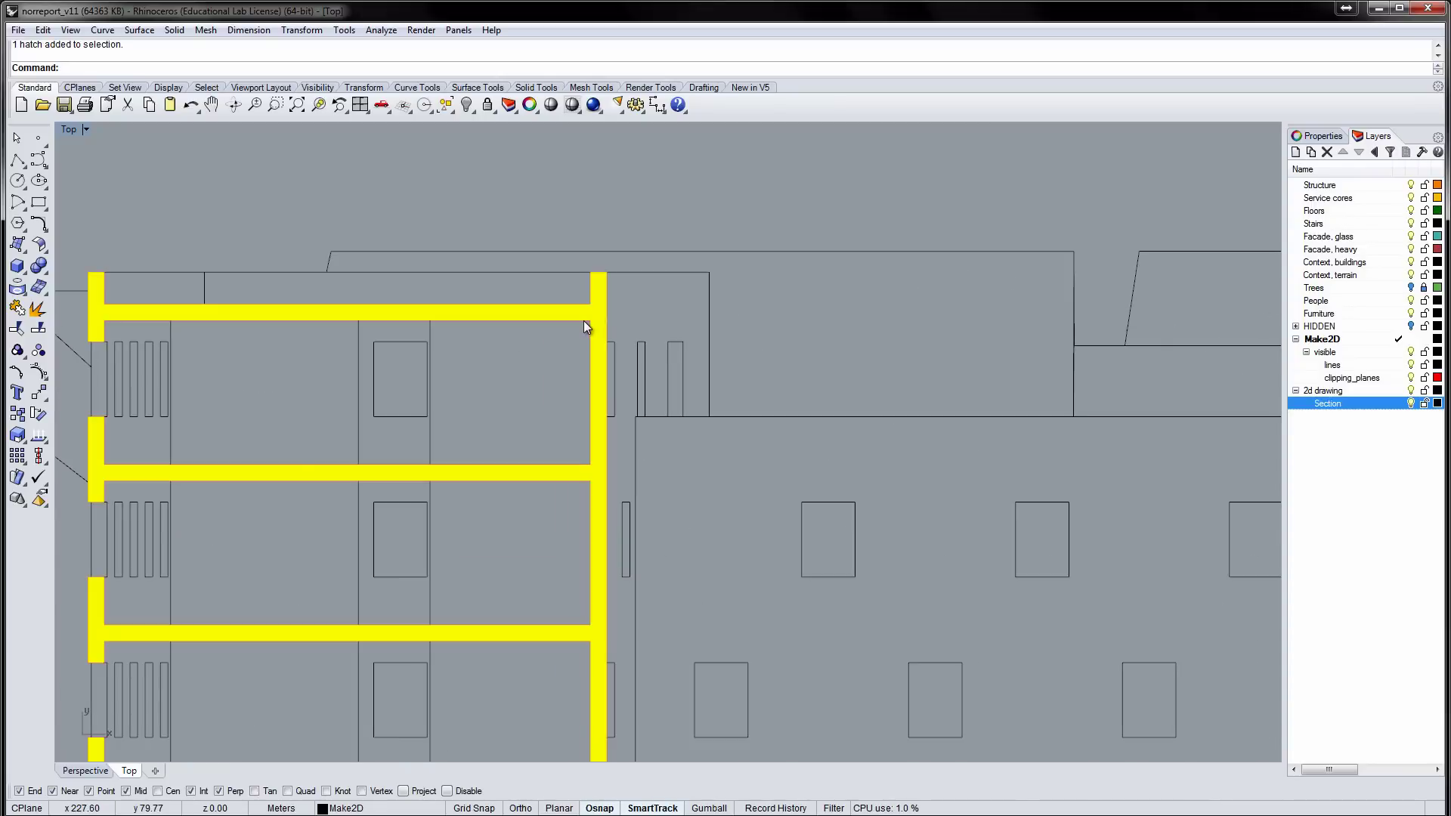
pyautogui.keyDown('shift'); pyautogui.click(583, 321); pyautogui.keyUp('shift')
pyautogui.click(480, 260)
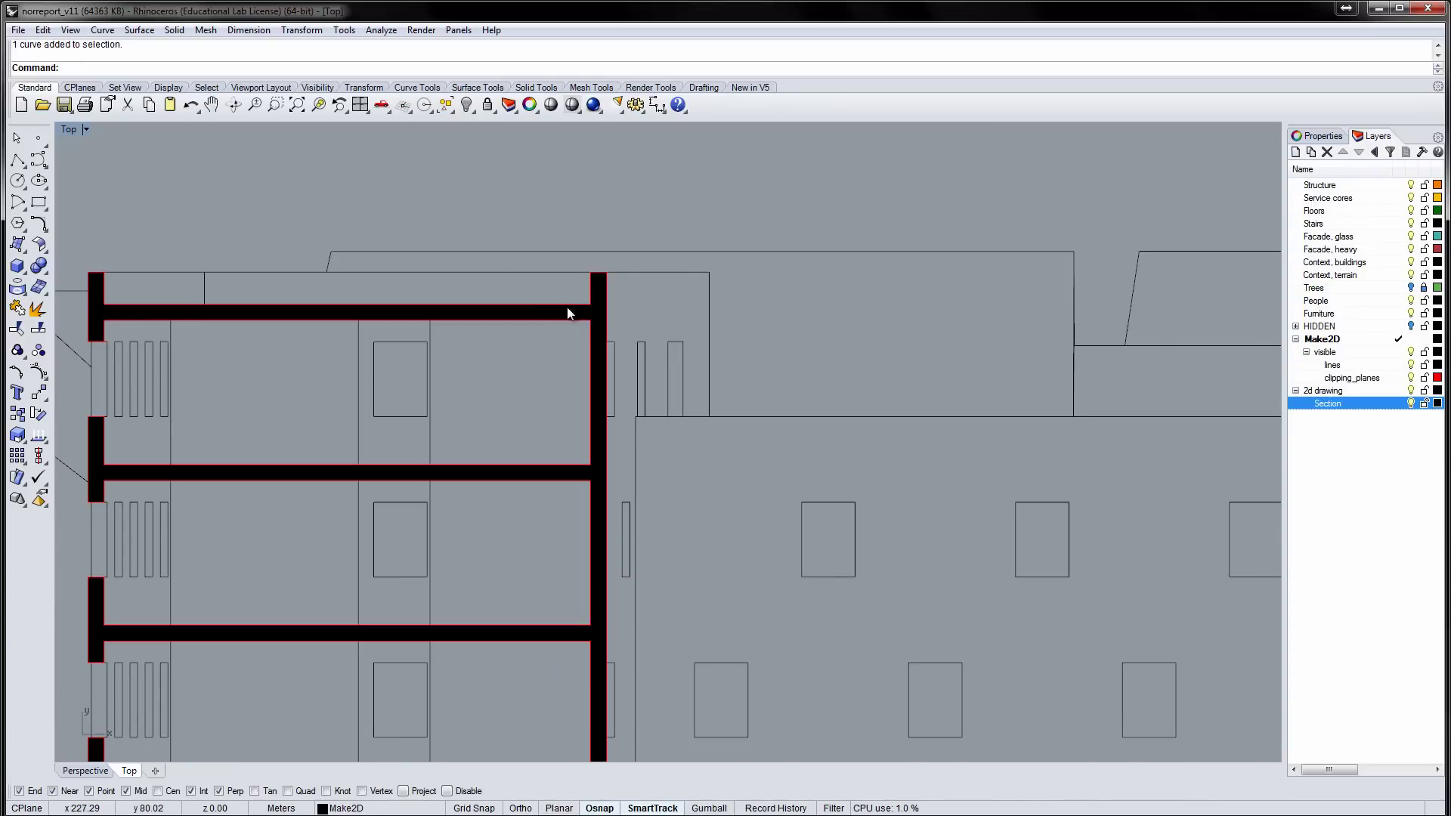
# - Move the building's cut outline and the closed ground outline to the Section layer
pyautogui.click(566, 307)
pyautogui.moveTo(526, 653); pyautogui.dragTo(532, 448, button='right')
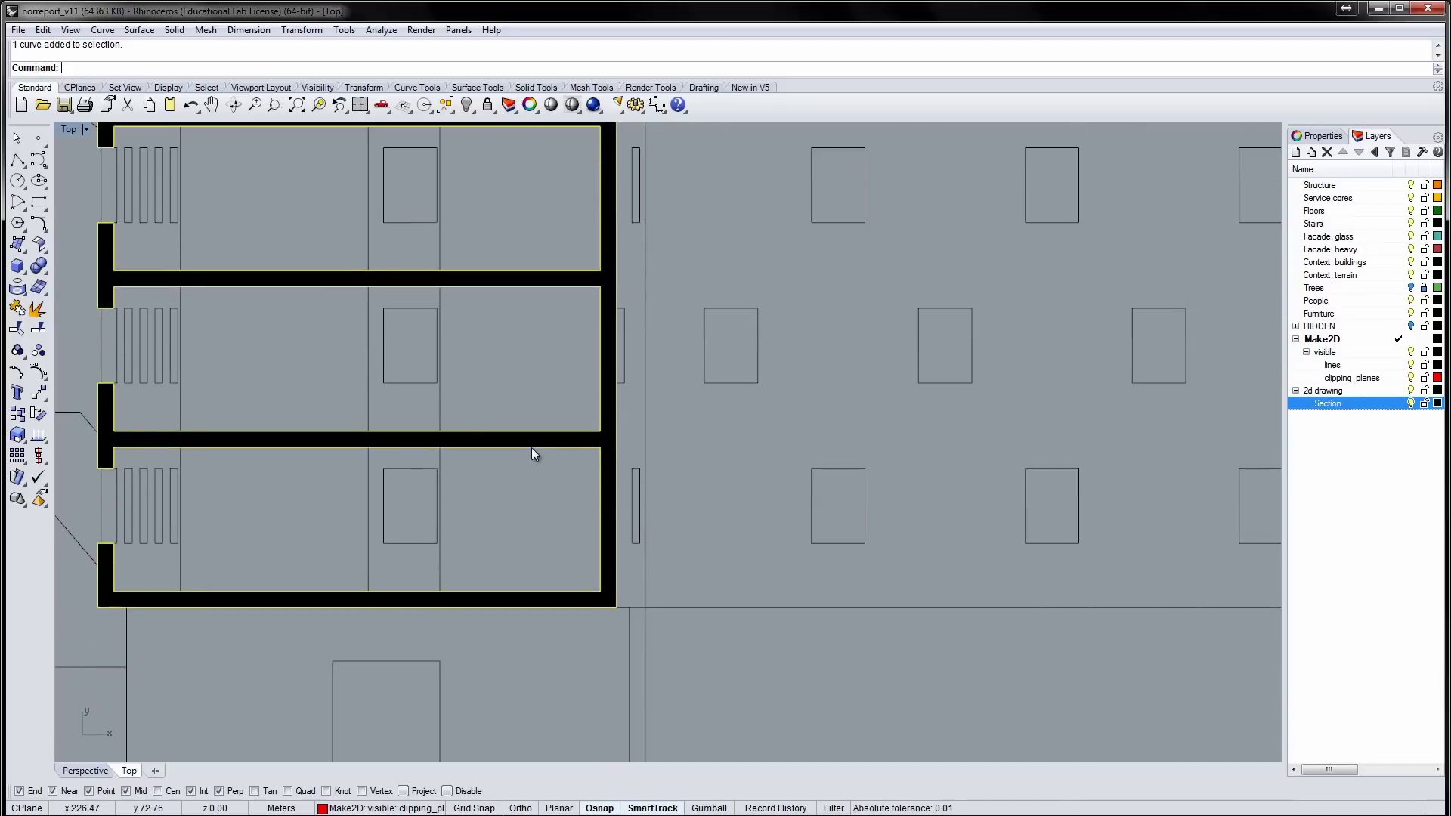
pyautogui.scroll(-3, 532, 451)
pyautogui.moveTo(518, 611); pyautogui.dragTo(710, 510, button='right')
pyautogui.scroll(8, 709, 514)
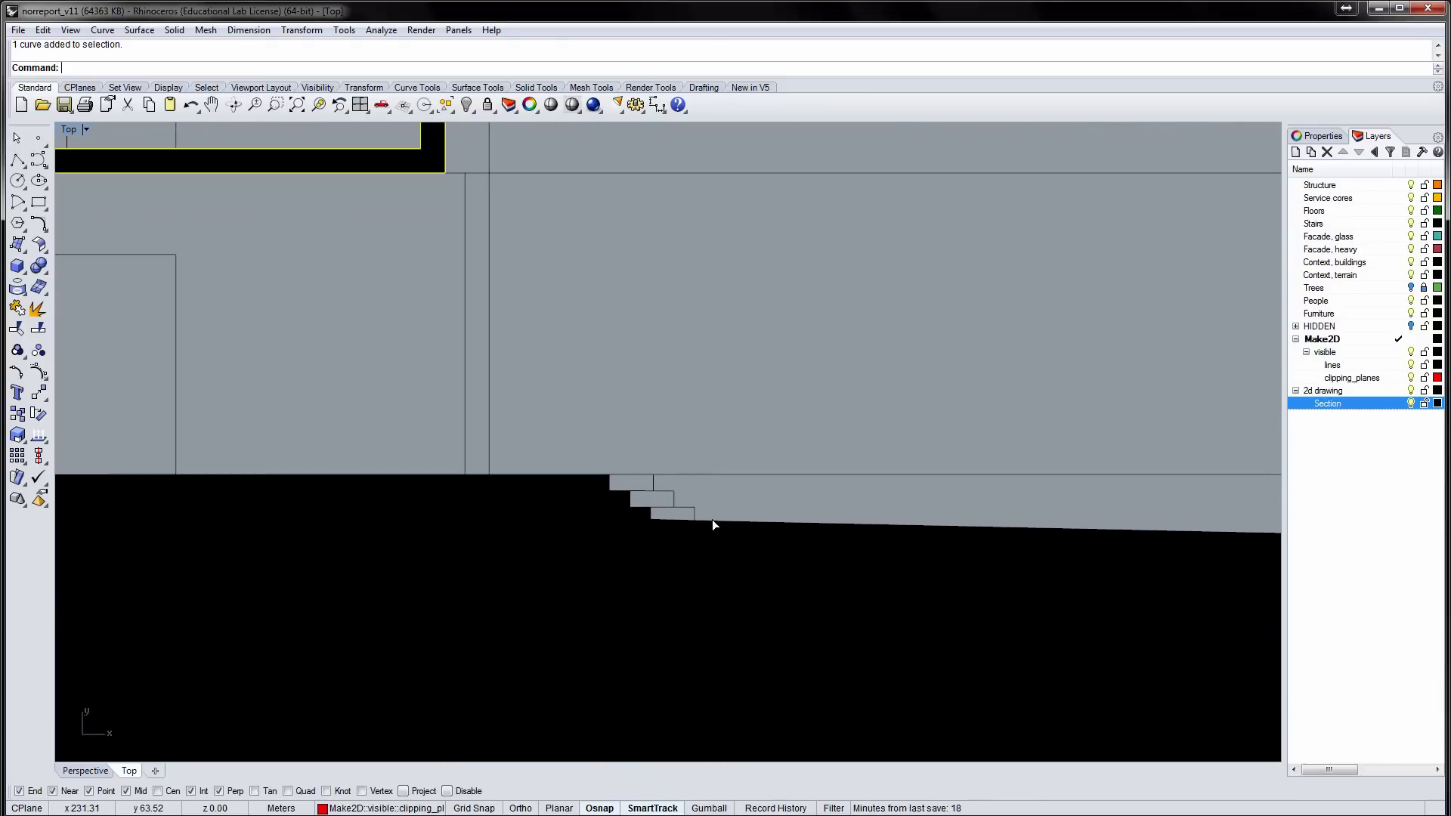
pyautogui.scroll(-6, 712, 520)
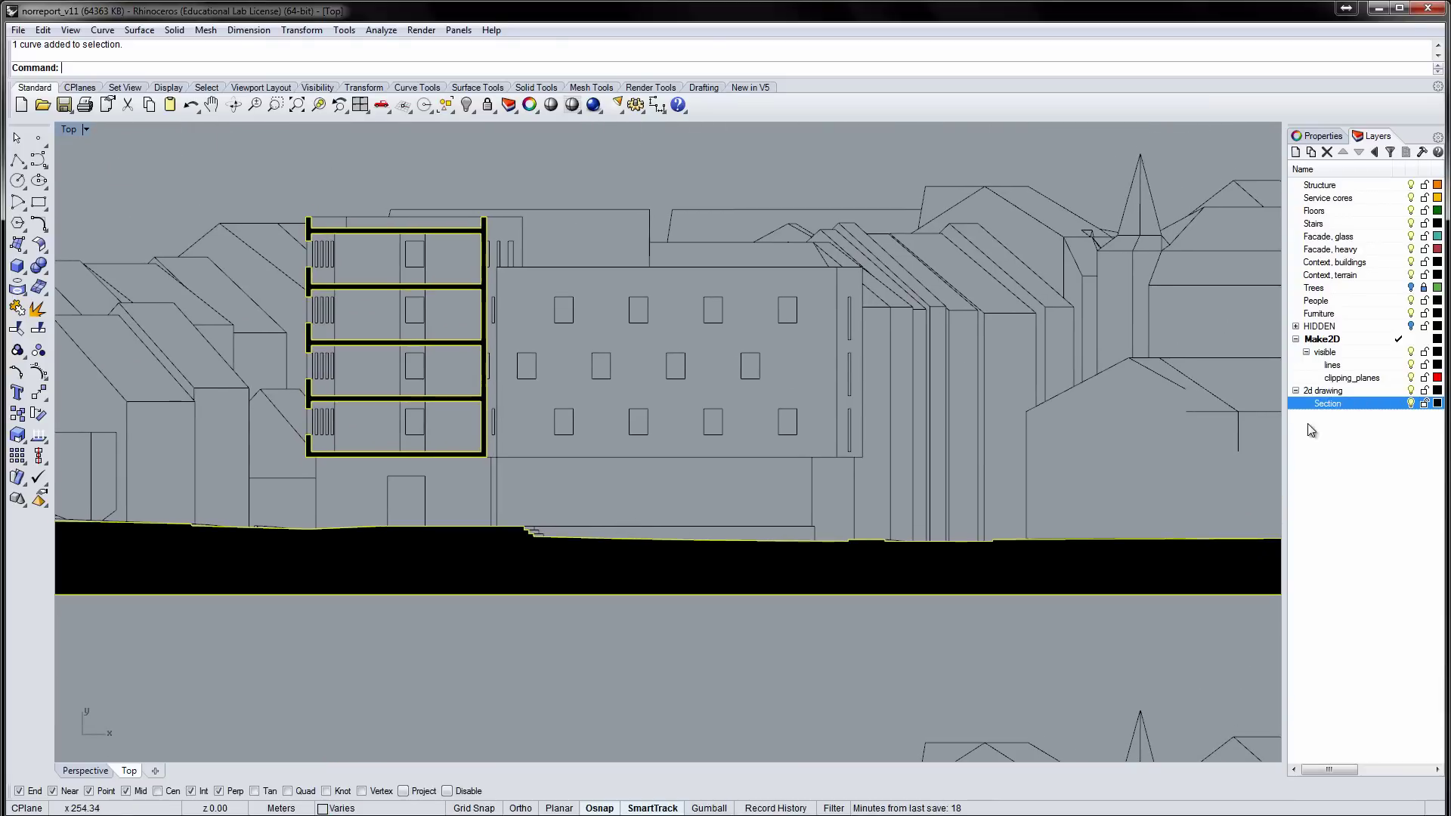
pyautogui.rightClick(1344, 405)
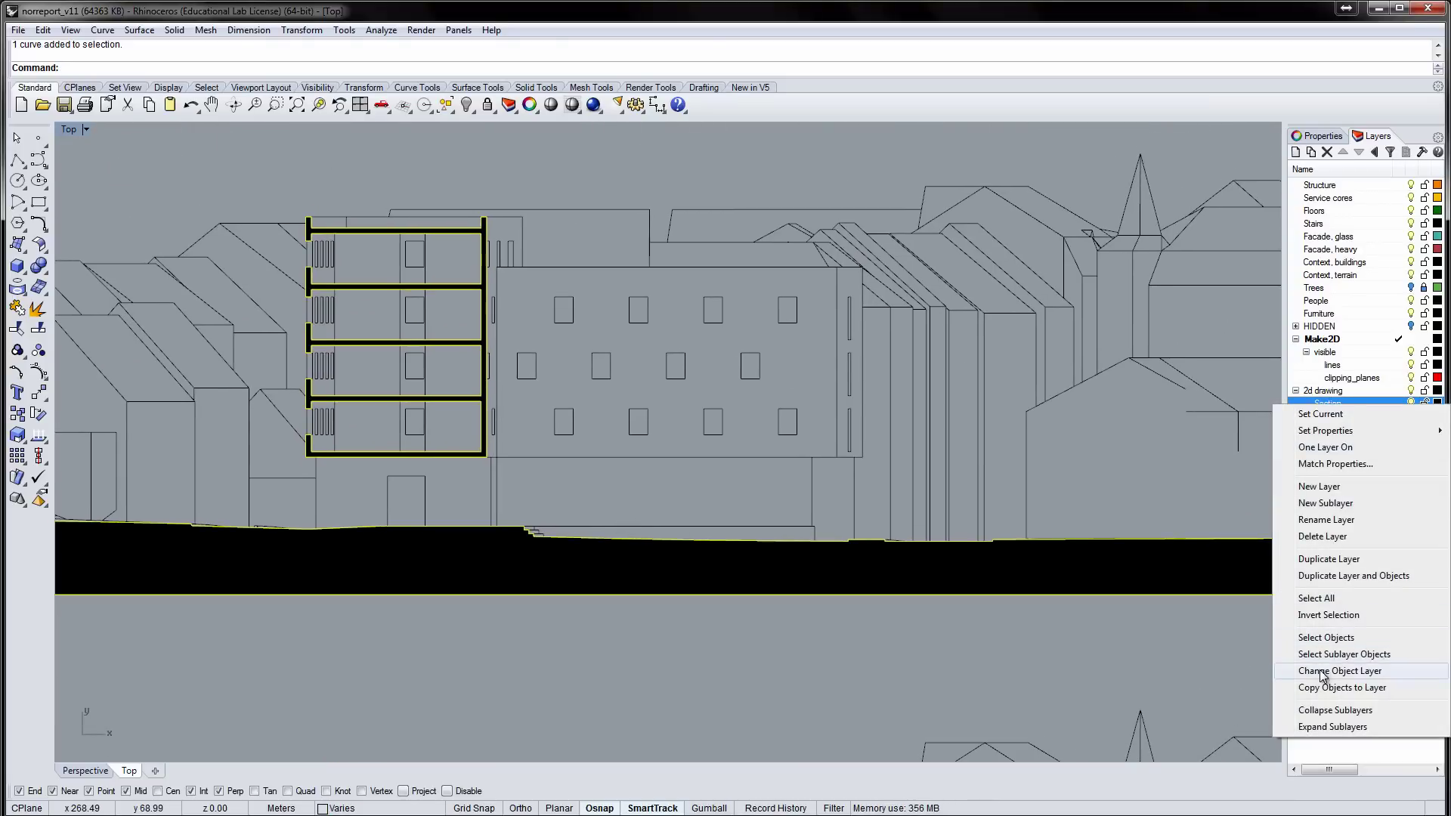
pyautogui.click(1322, 672)
# - Set the Section layer's color to Red
pyautogui.click(1437, 404)
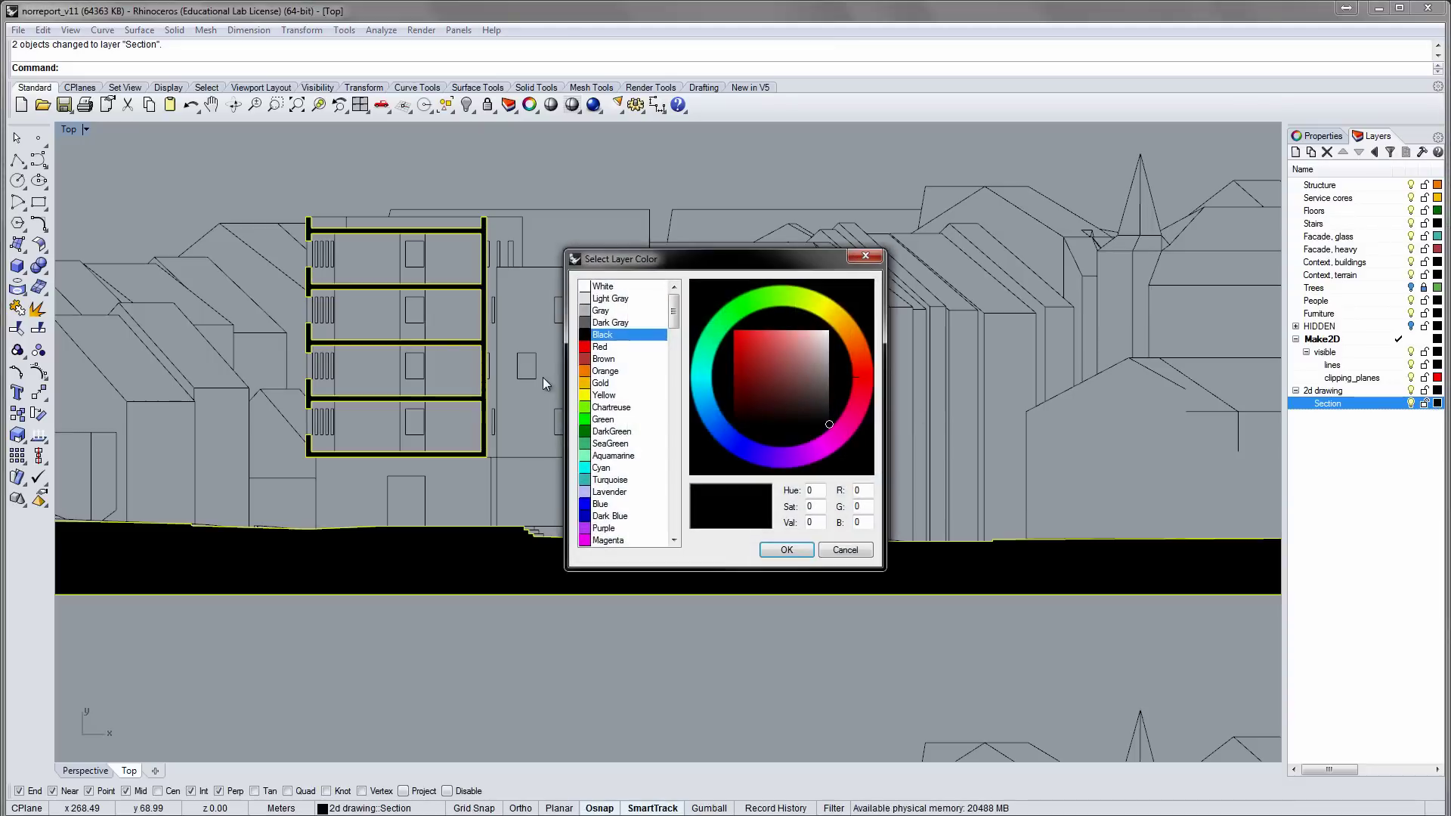
pyautogui.click(599, 347)
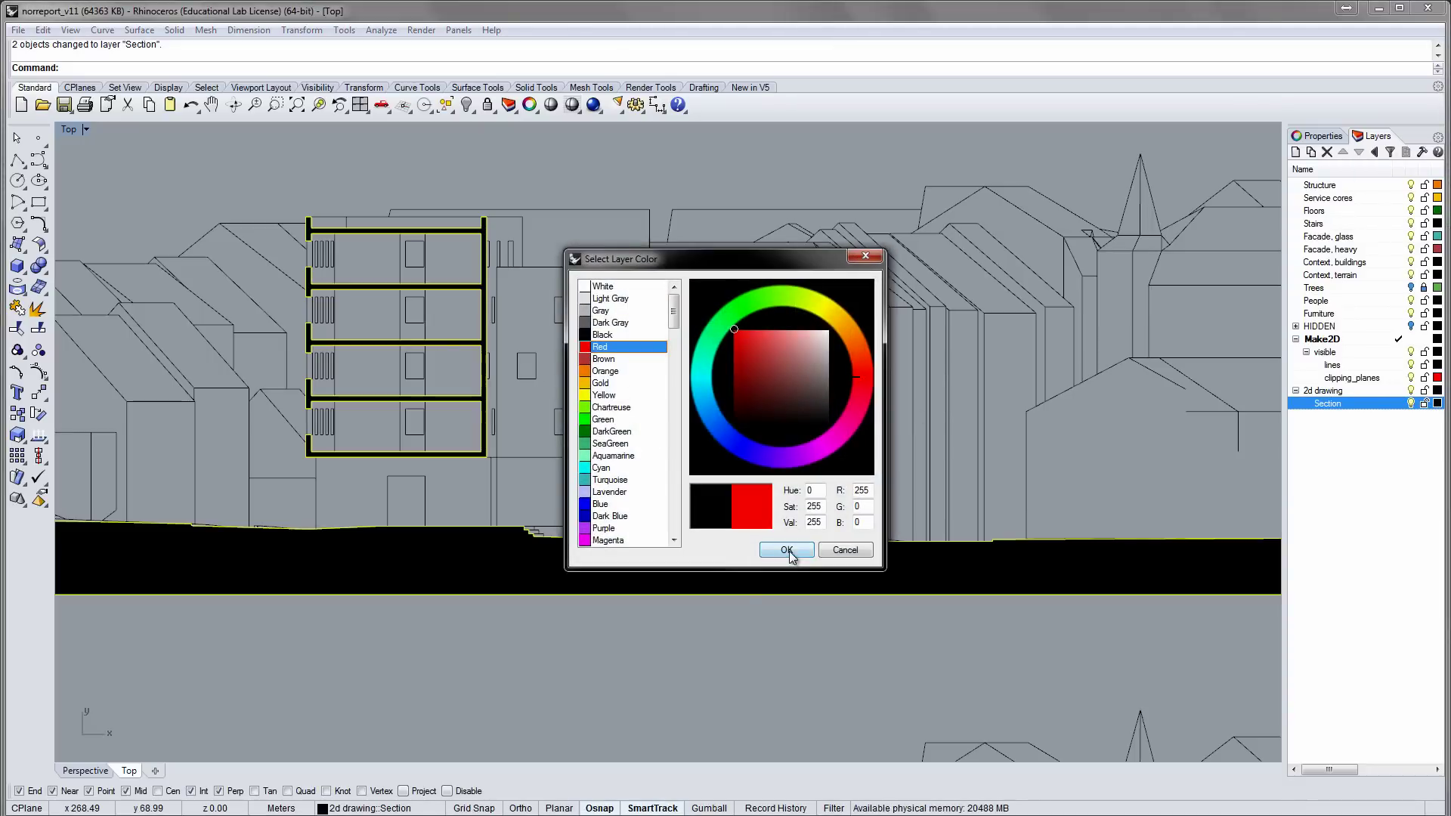
pyautogui.click(787, 550)
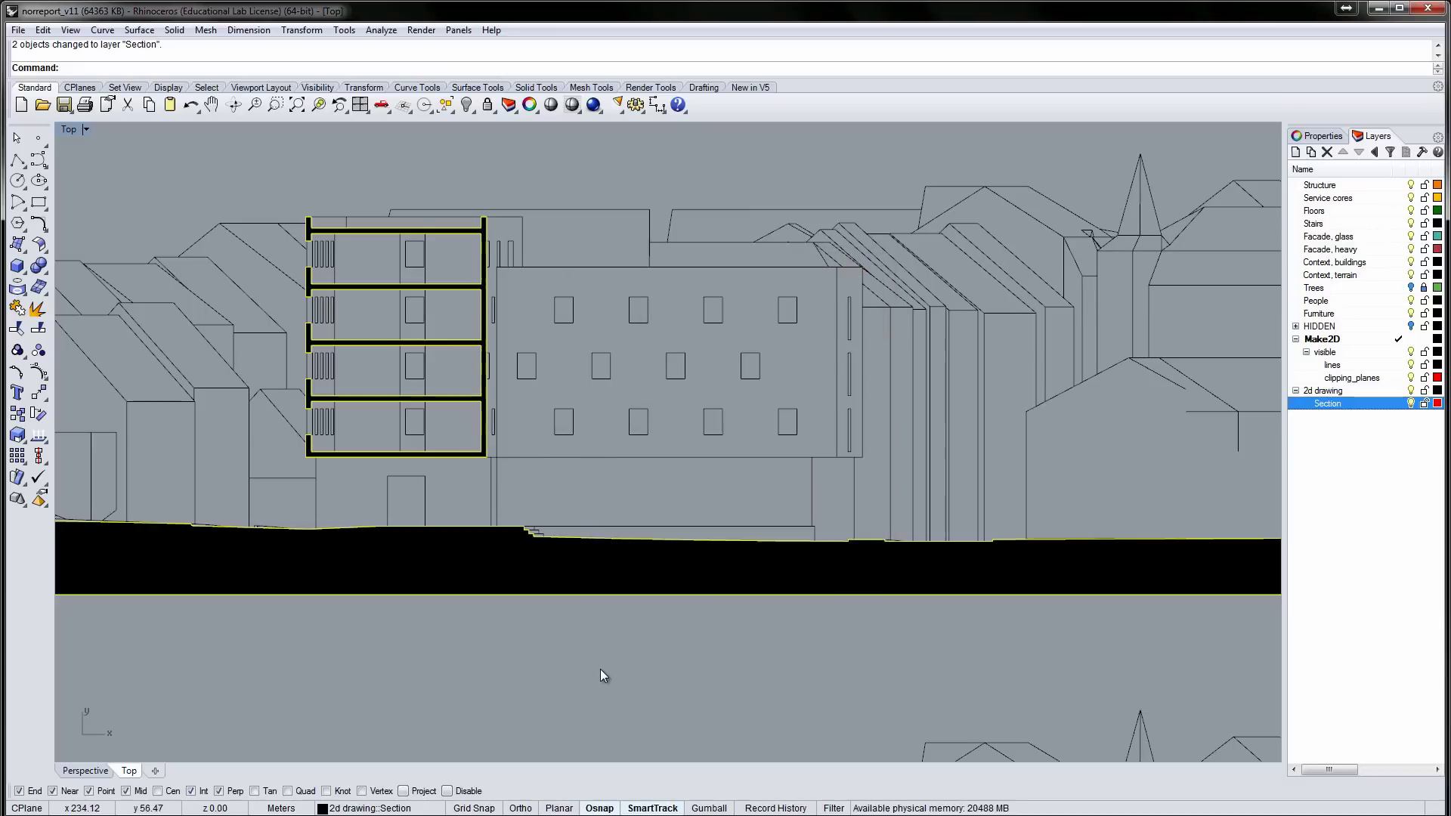
# - Add a sublayer named Hatch under the 2d drawing layer
pyautogui.click(1296, 152)
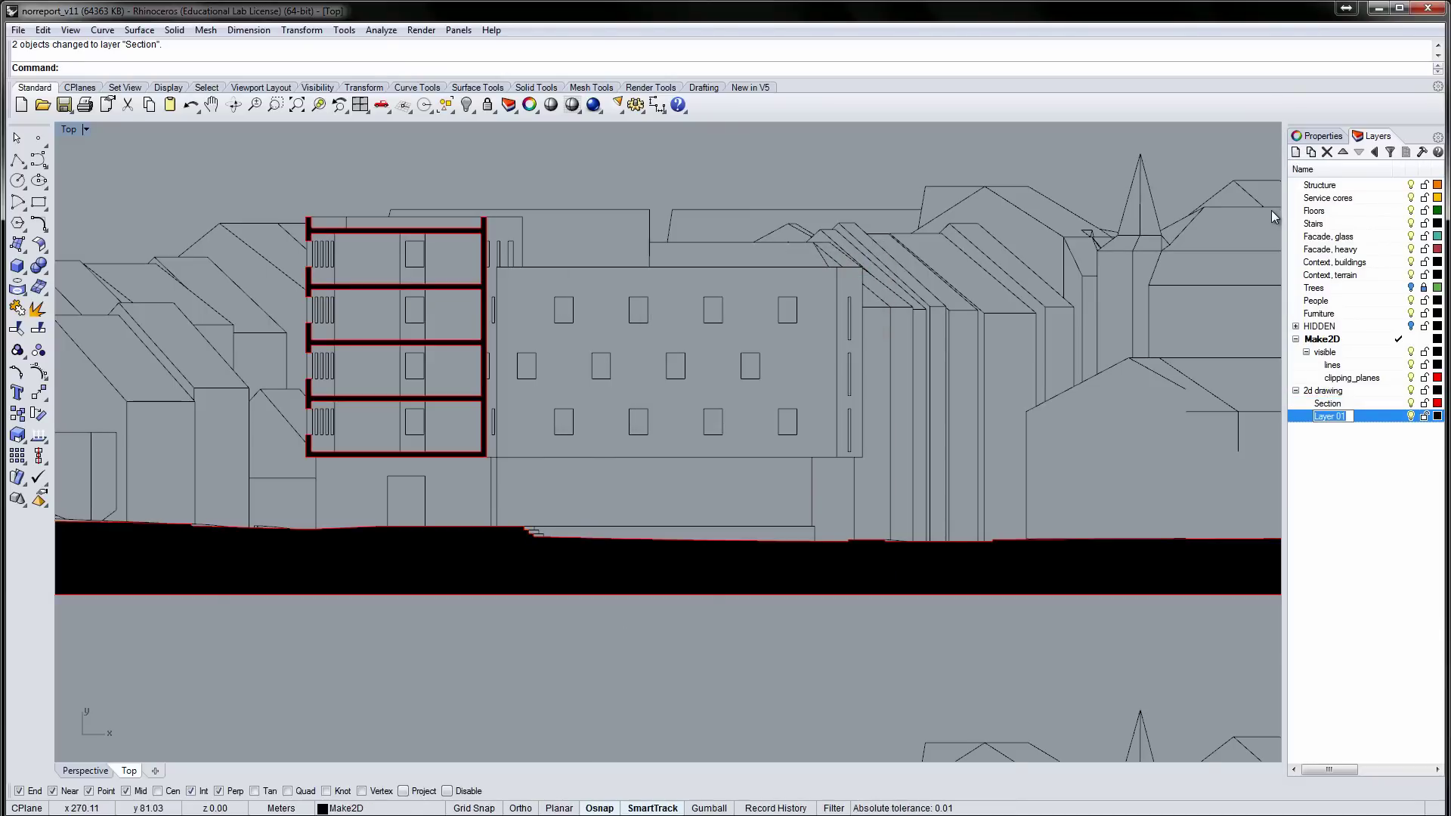
pyautogui.write('Hatch')
pyautogui.press('Return')
# - Move the ground hatch and the building's cut hatch to the Hatch layer
pyautogui.click(400, 539)
pyautogui.scroll(4, 460, 420)
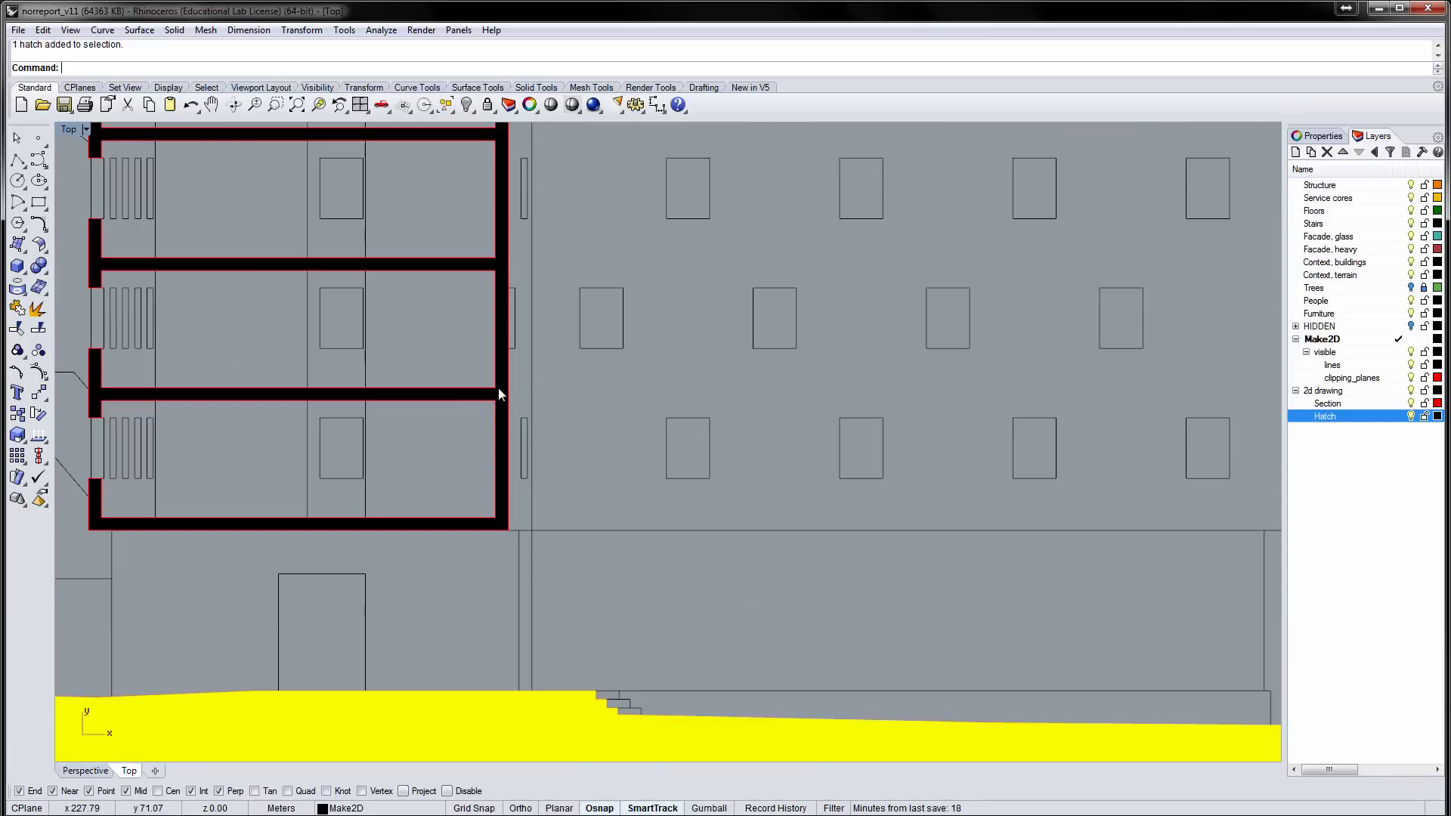
pyautogui.click(500, 389)
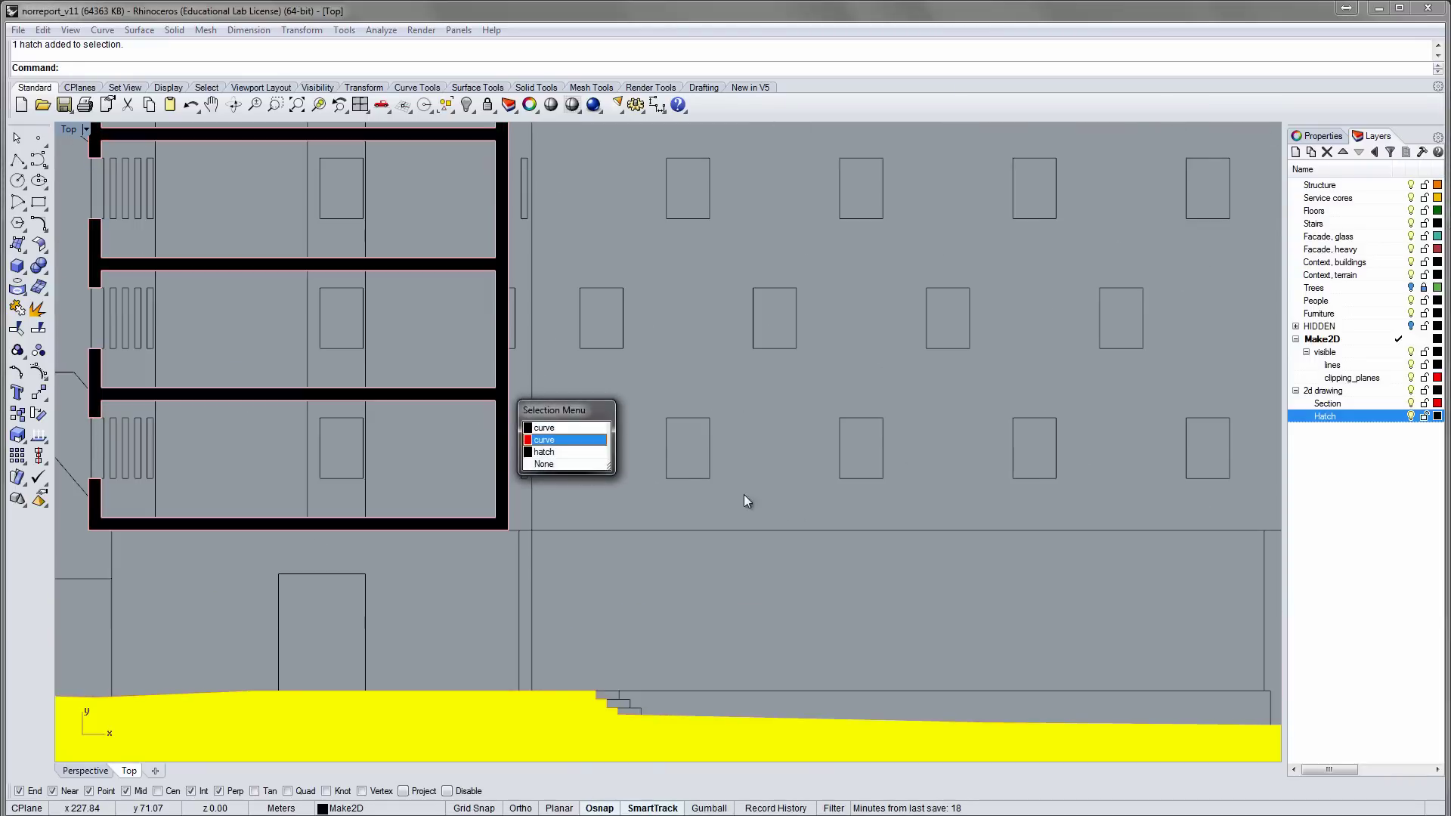
pyautogui.click(543, 452)
pyautogui.rightClick(1324, 417)
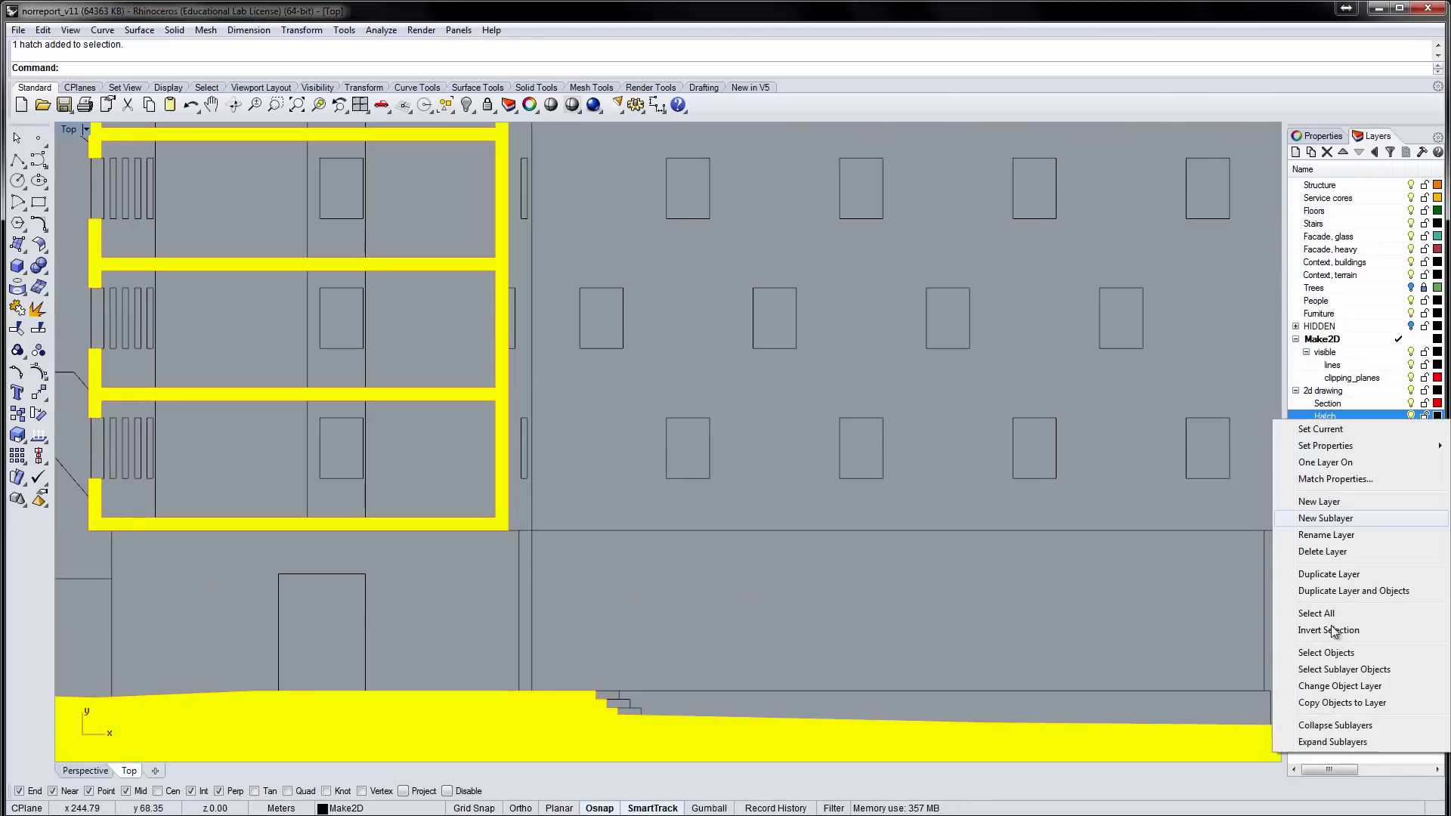
pyautogui.click(1338, 686)
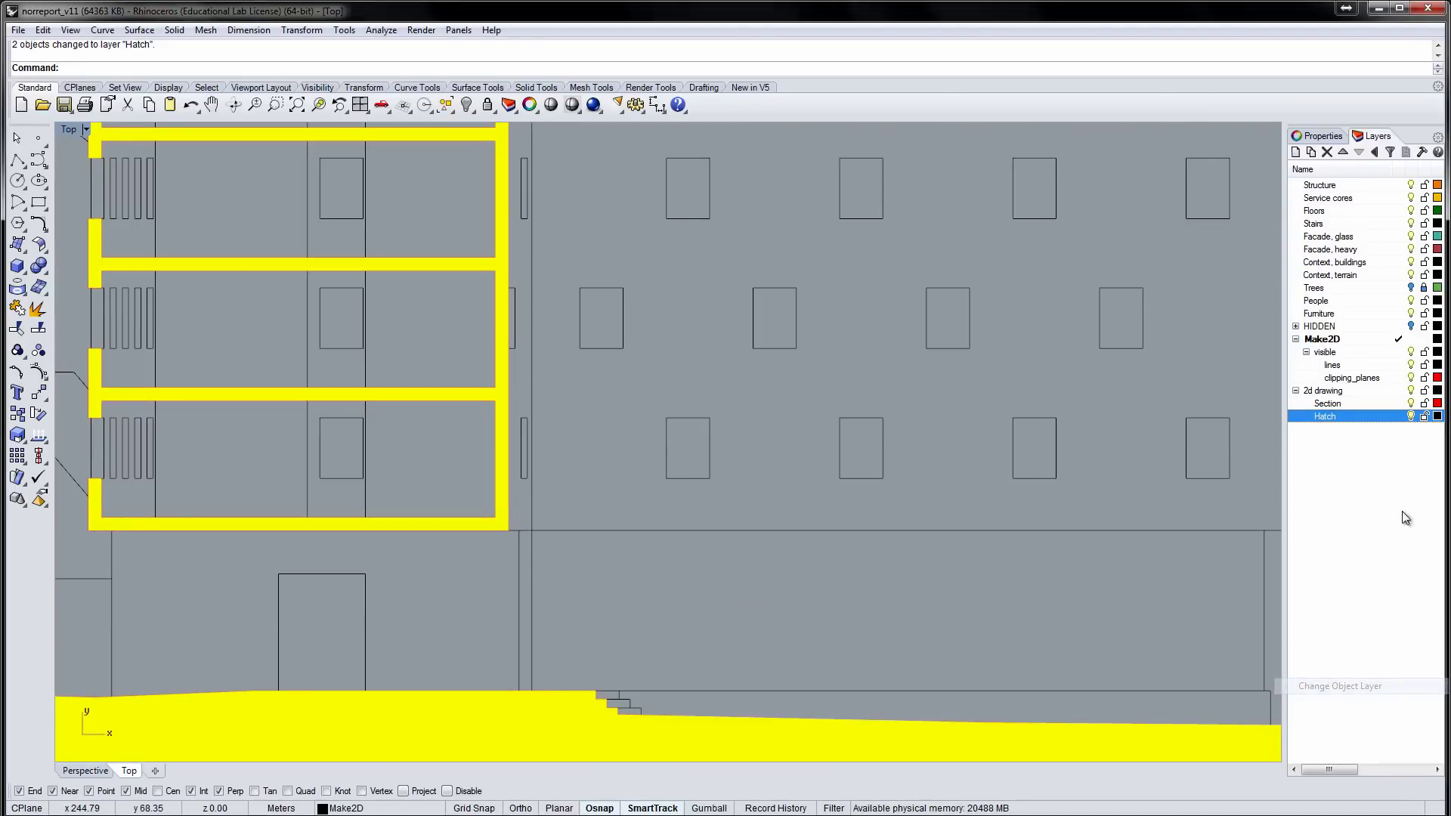
# - Set the Hatch layer's color to Gray
pyautogui.click(1437, 416)
pyautogui.click(597, 311)
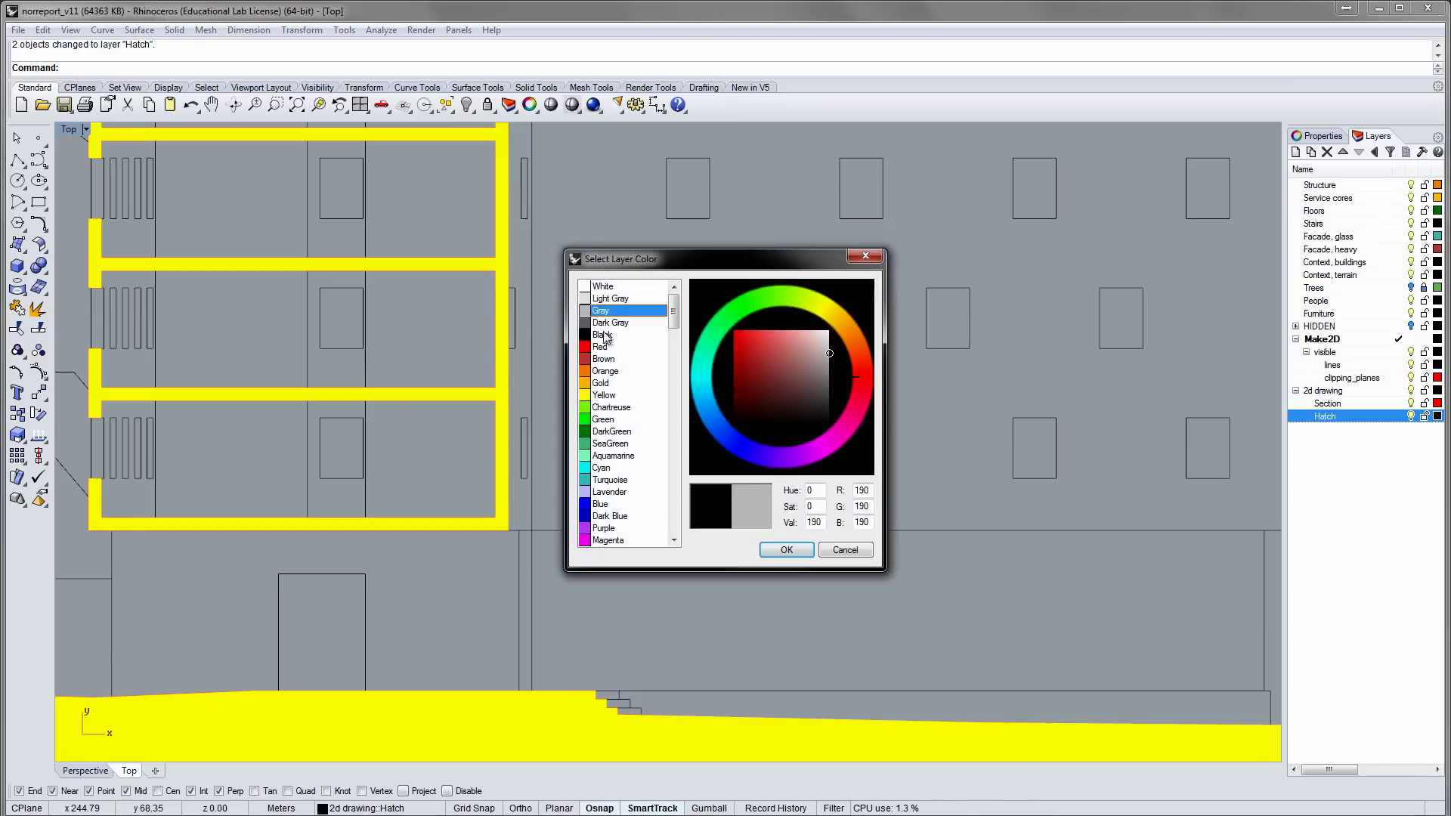
pyautogui.click(786, 549)
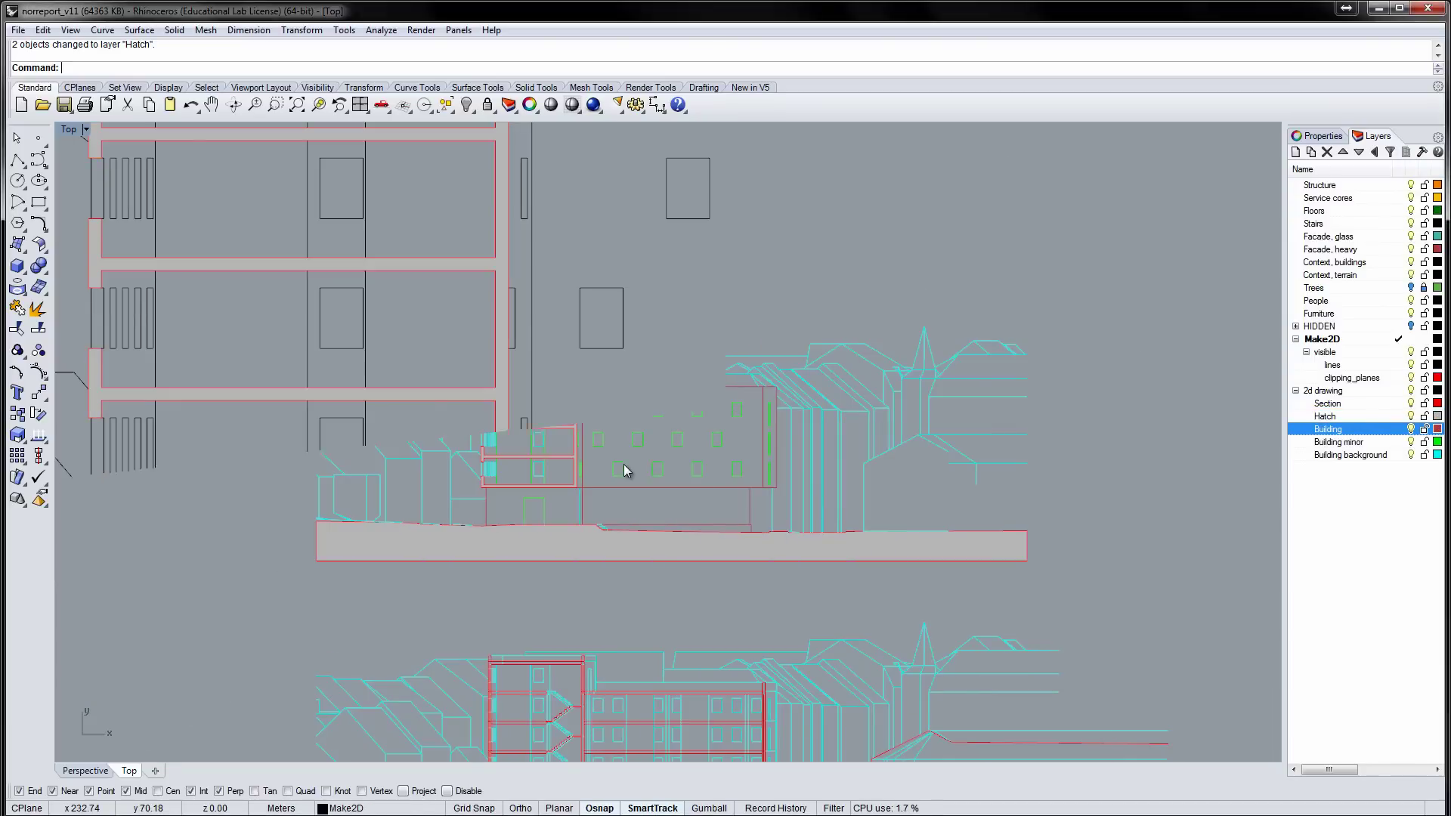